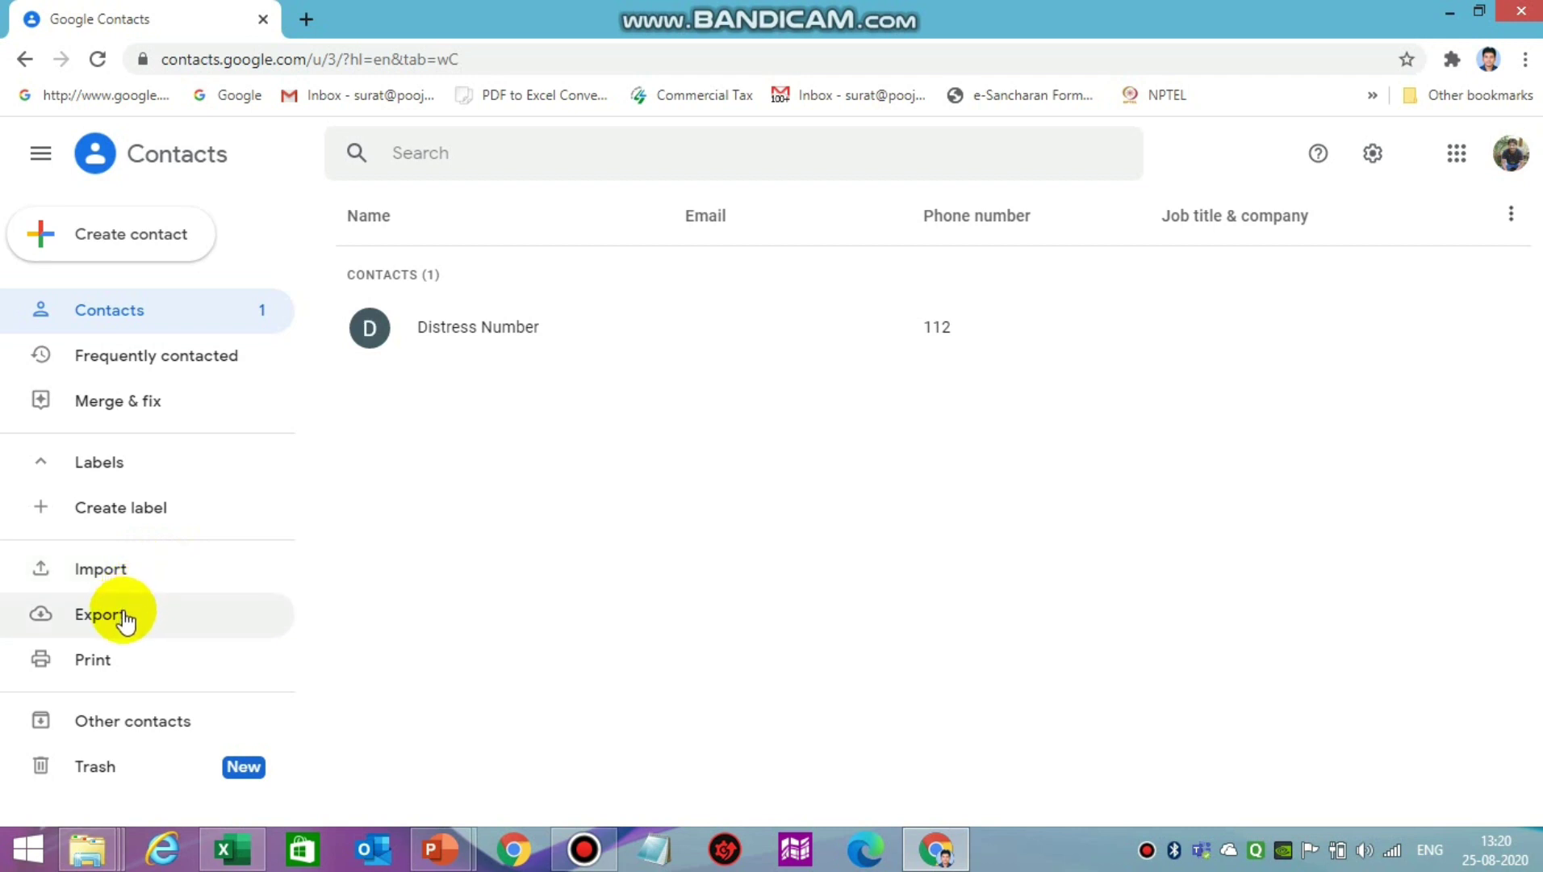
# Step: Export the contacts in Google CSV format and open the downloaded contacts.csv file
pyautogui.click(125, 619)
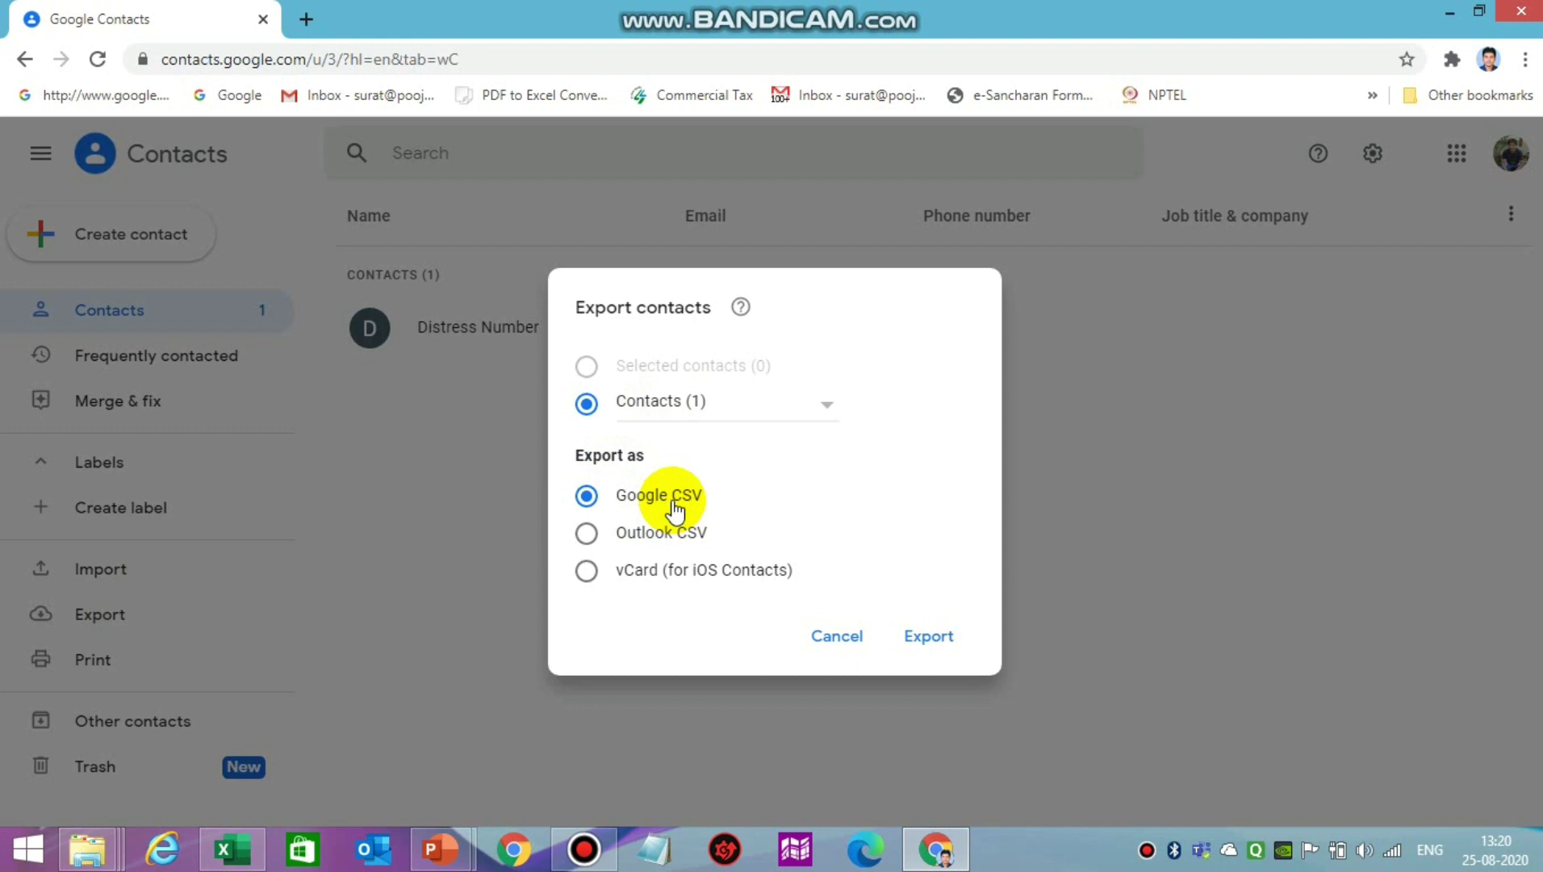
pyautogui.click(929, 638)
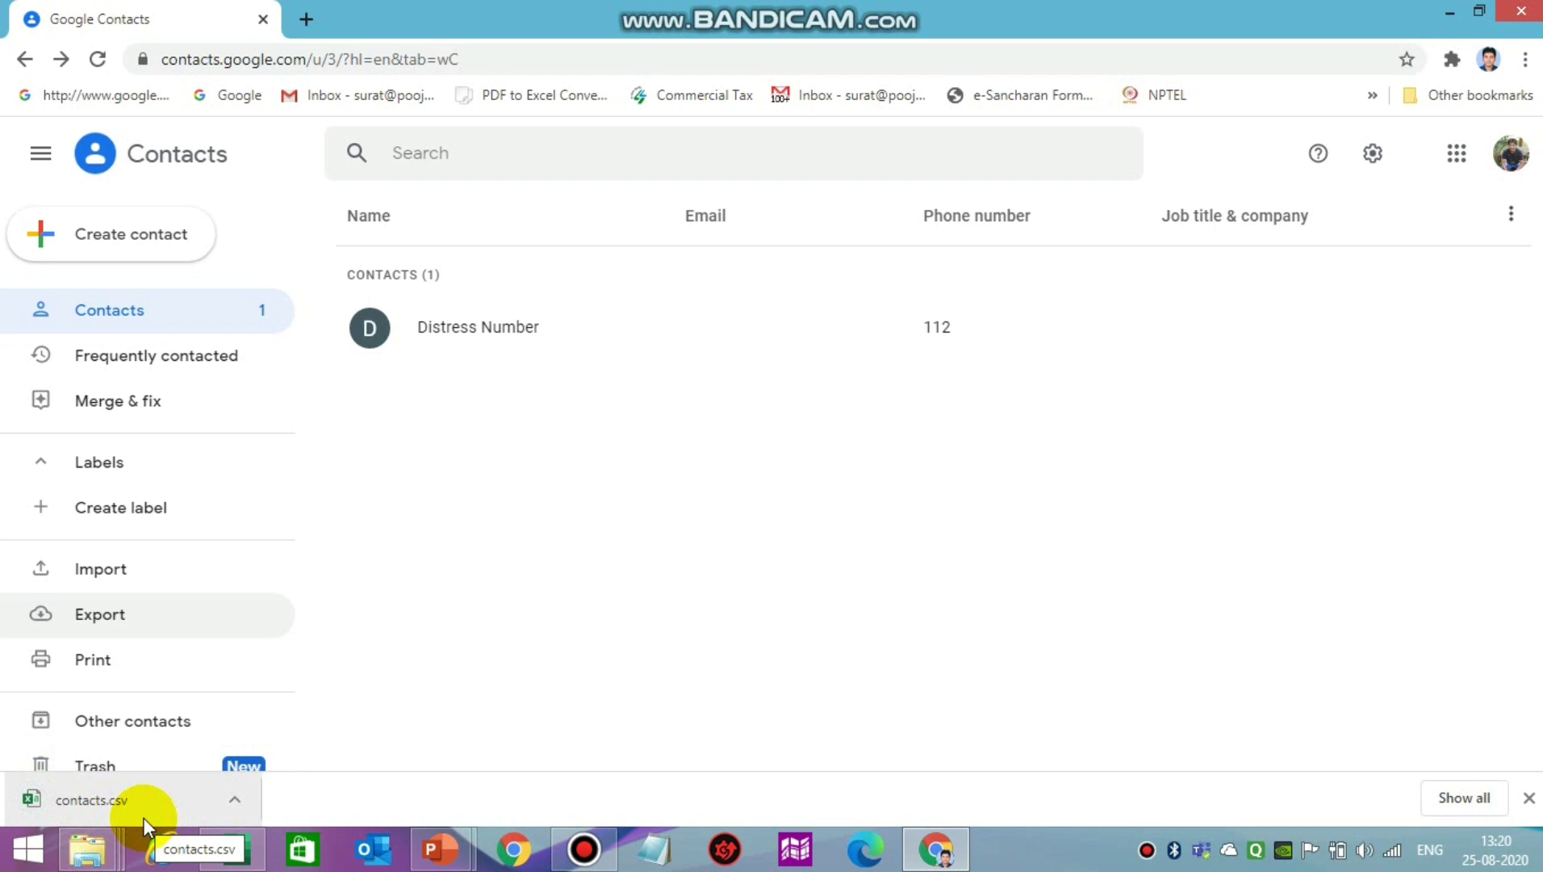
pyautogui.click(130, 798)
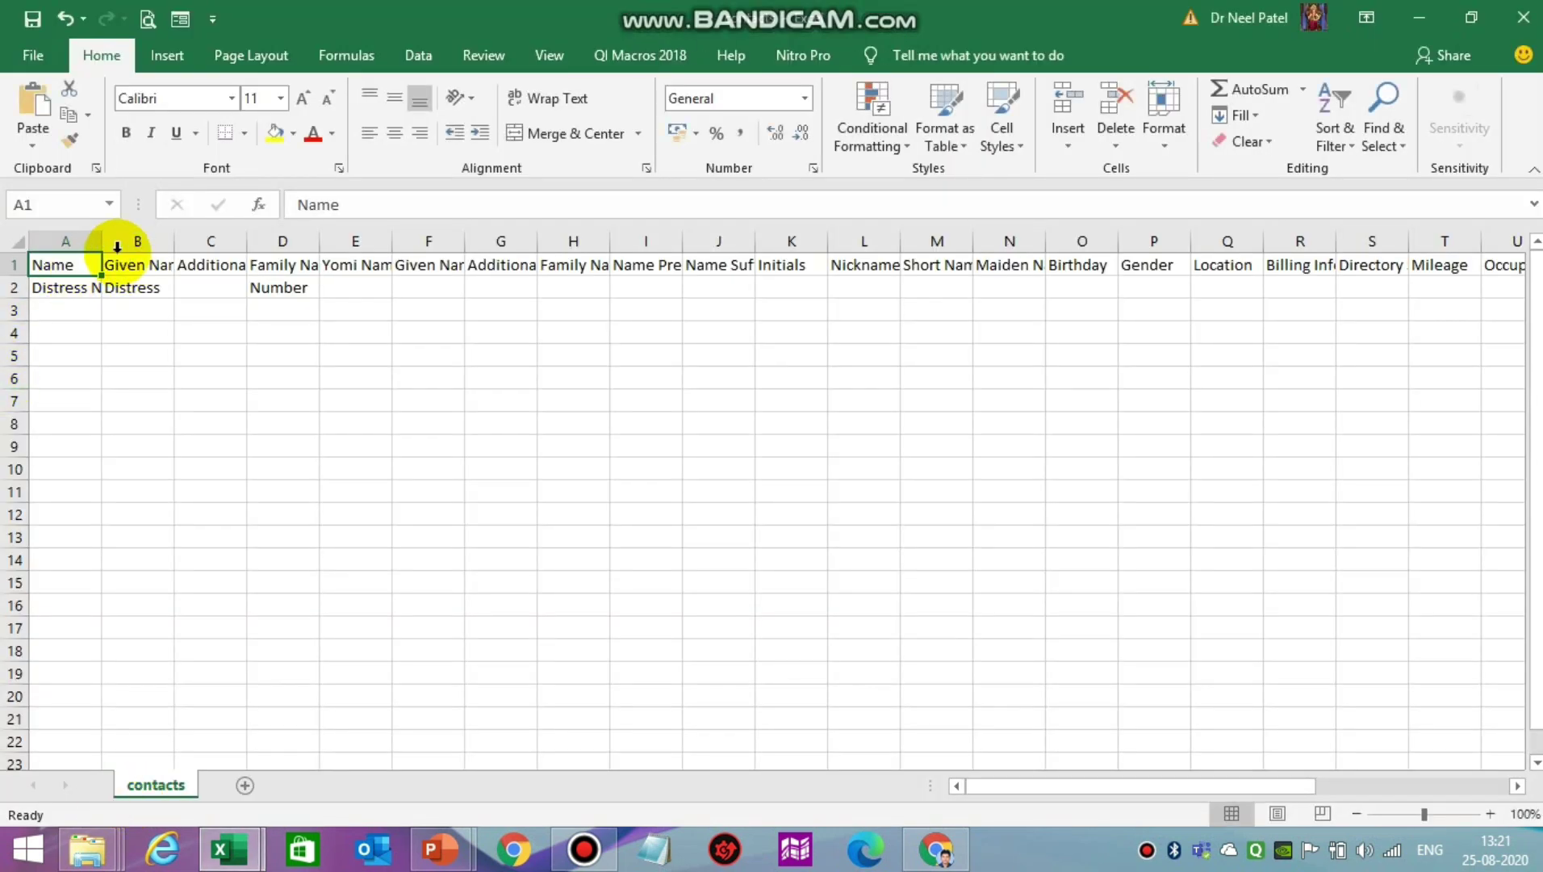
# Step: Fit the width of column A to its contents in the contacts sheet
pyautogui.moveTo(96, 246); pyautogui.dragTo(96, 247)
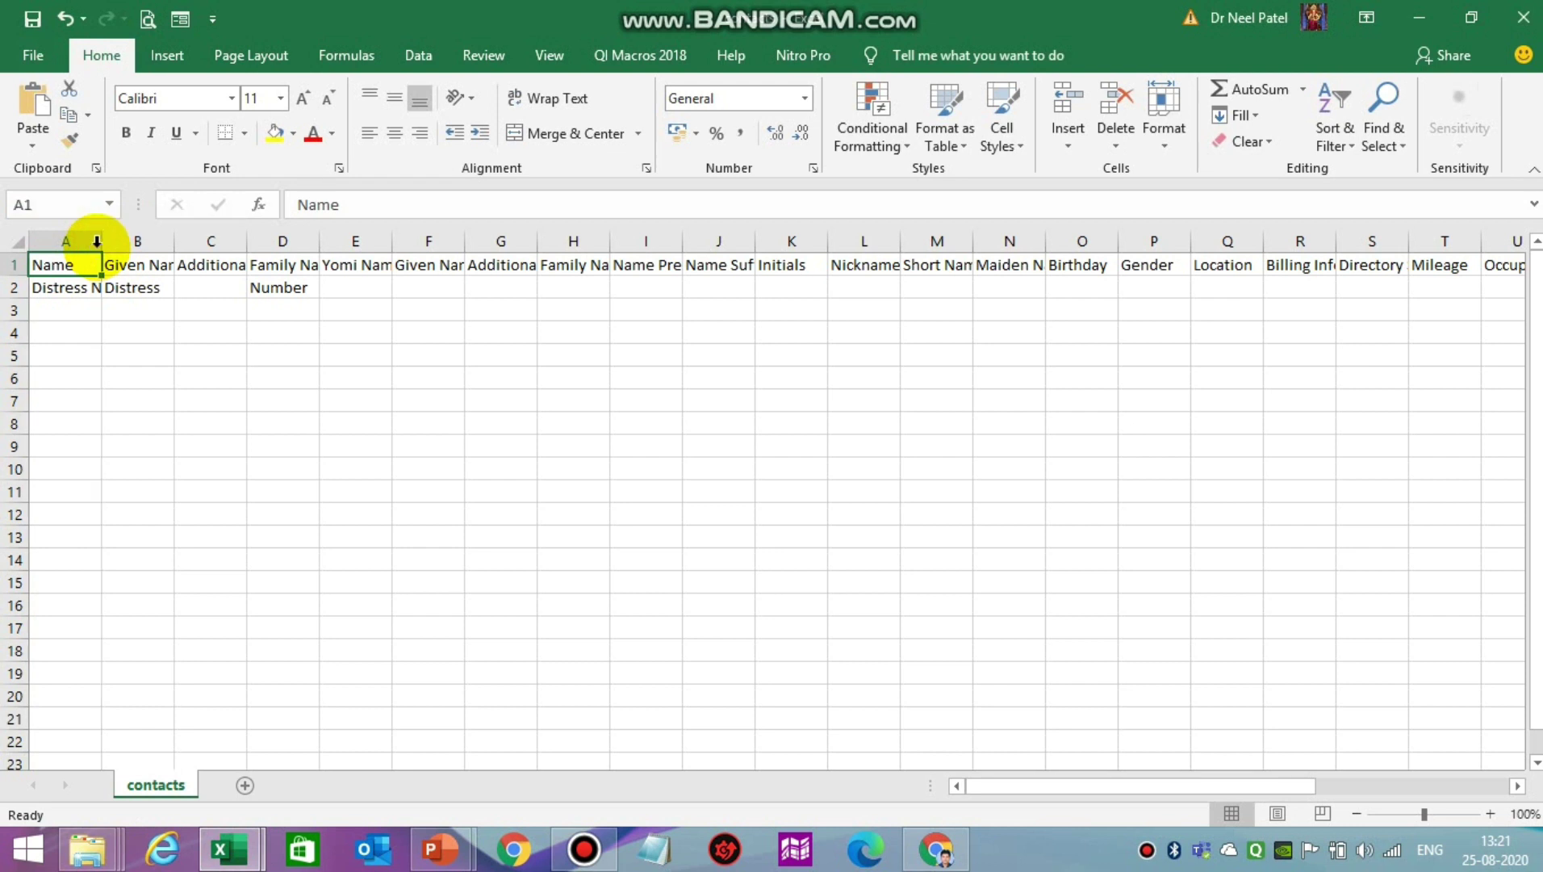
pyautogui.doubleClick(99, 244)
pyautogui.press('Down')
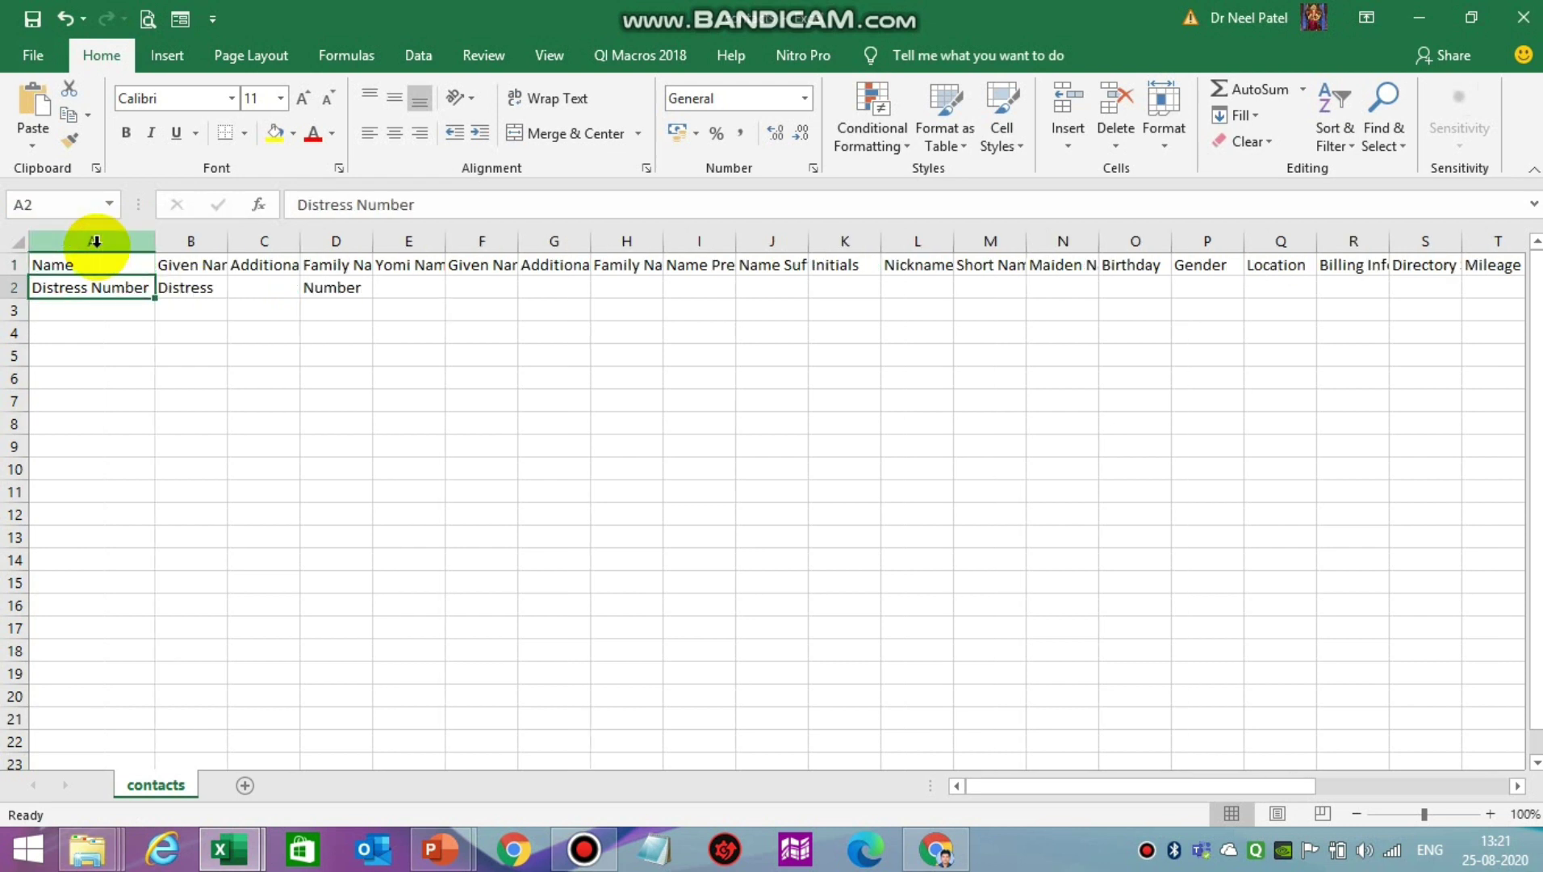
# Step: Examine the exported contact's fields along row 2, from the name columns to the Phone 1 - Value column
pyautogui.press('Right')
pyautogui.press('Left')
pyautogui.press('Right')
pyautogui.press('Right')
pyautogui.press('Right')
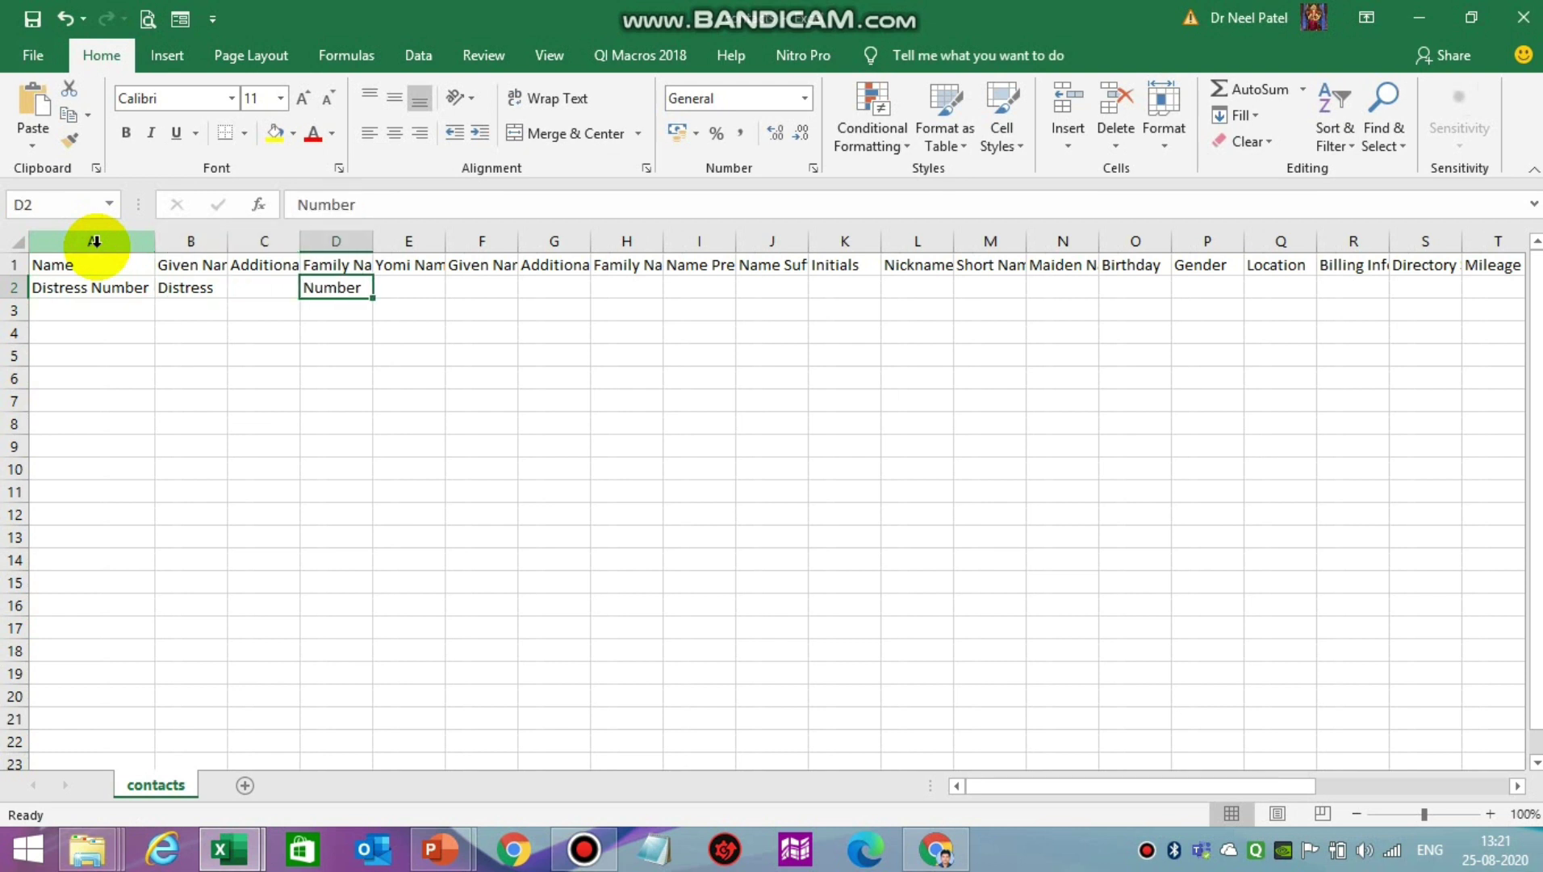
pyautogui.press('Left')
pyautogui.press('Left')
pyautogui.press('Left')
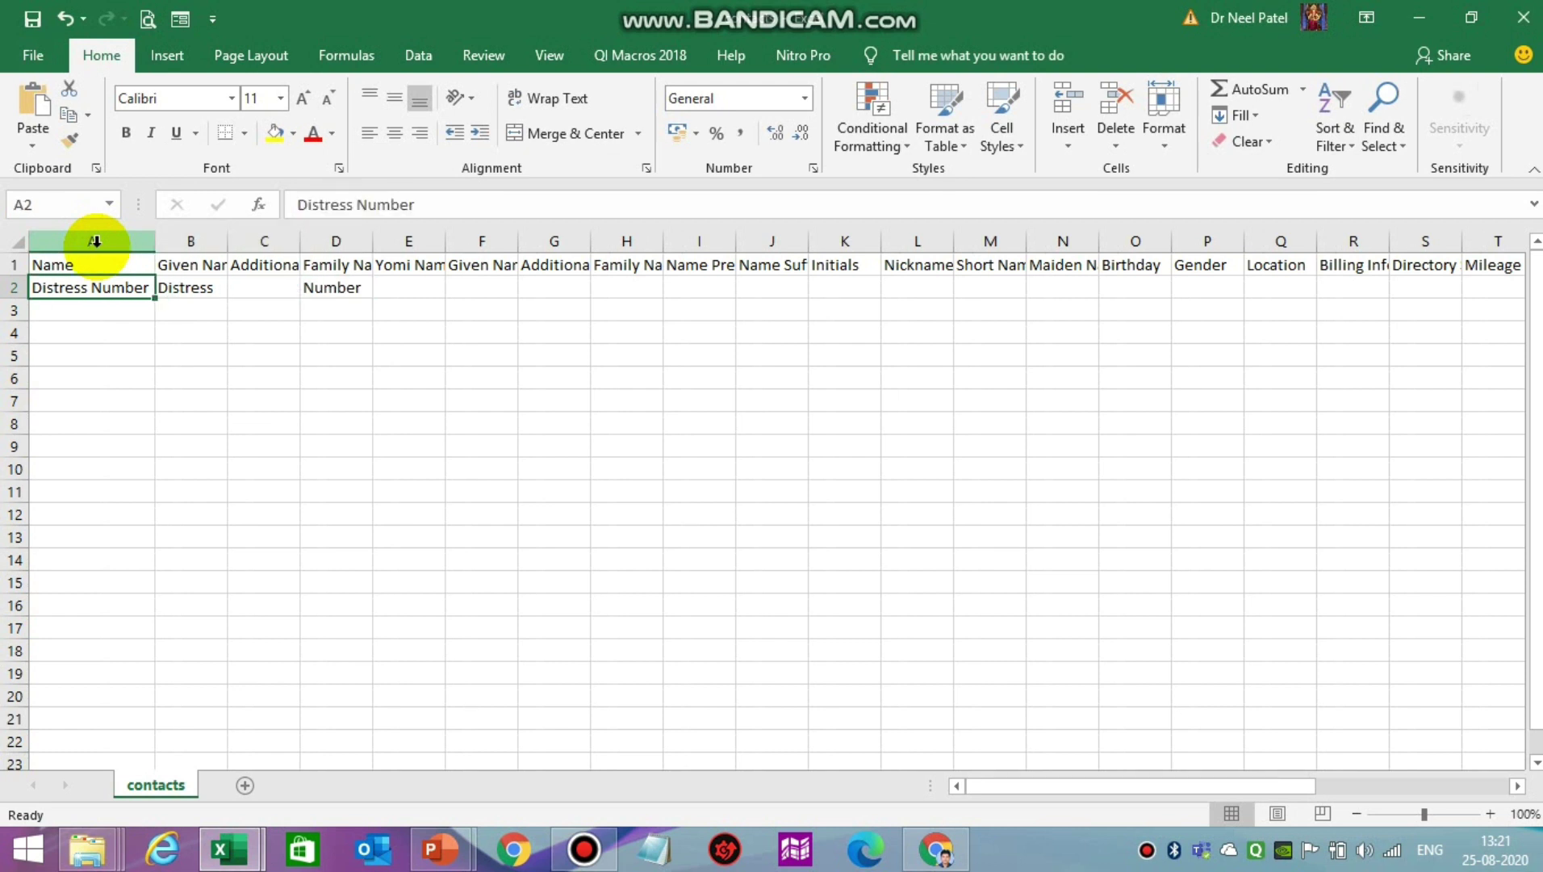
pyautogui.press('Right')
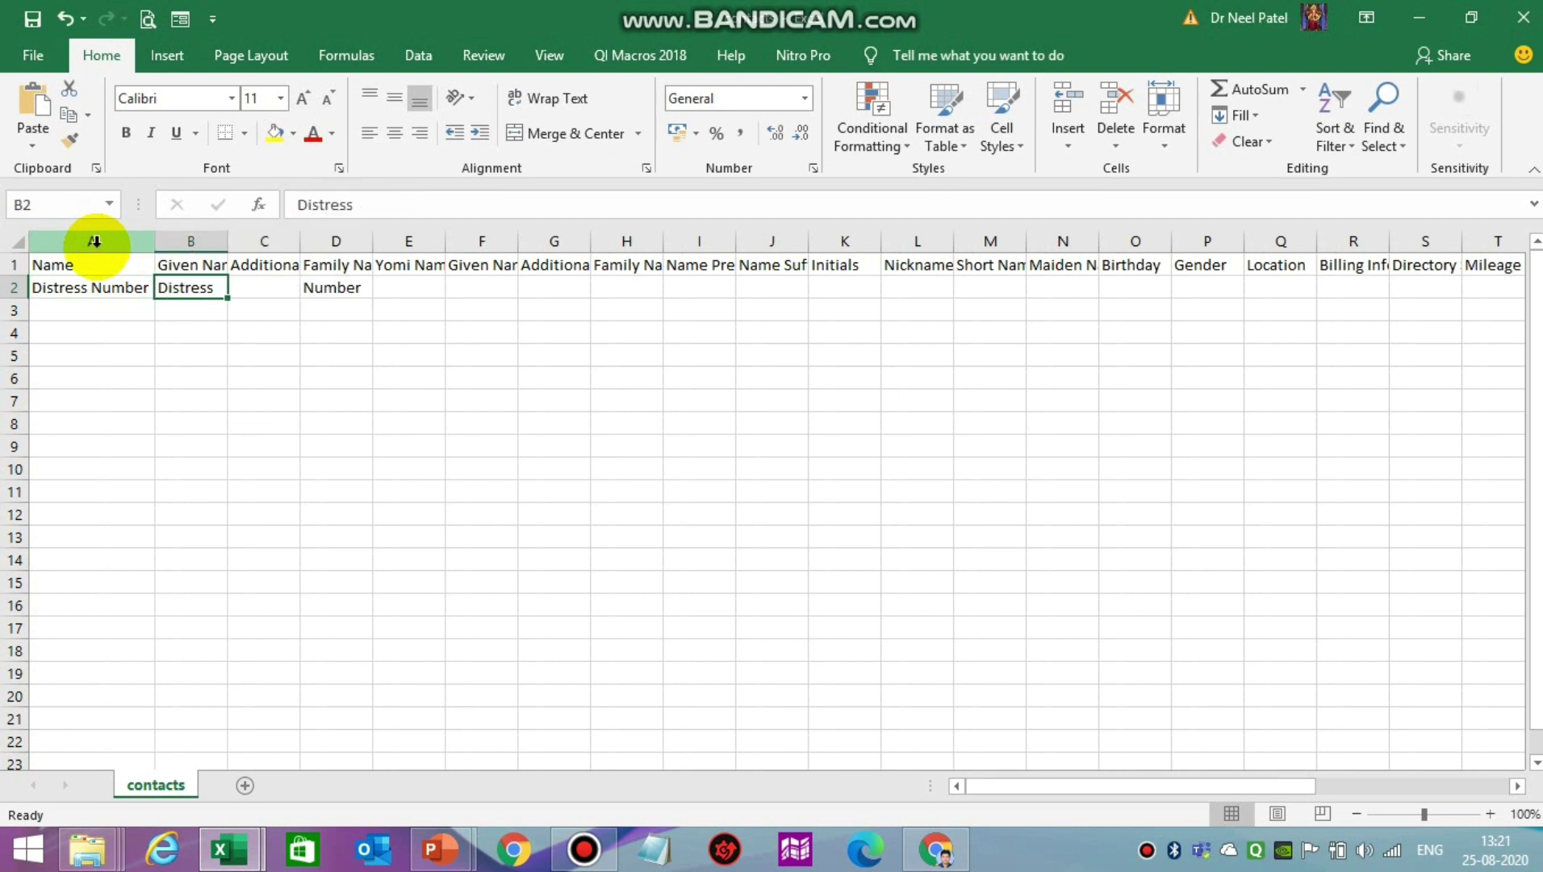
pyautogui.press('Right')
pyautogui.press('Right')
pyautogui.press('Right')
pyautogui.press('Right')
pyautogui.press('Right')
pyautogui.press('Right')
pyautogui.press('Right')
pyautogui.press('Right')
pyautogui.press('Right')
pyautogui.press('Right')
pyautogui.press('Right')
pyautogui.press('Right')
pyautogui.press('Right')
pyautogui.press('Right')
pyautogui.press('Right')
pyautogui.press('Right')
pyautogui.press('Right')
pyautogui.press('Right')
pyautogui.press('Right')
pyautogui.press('Right')
pyautogui.press('Right')
pyautogui.press('Right')
pyautogui.press('Right')
pyautogui.press('Right')
pyautogui.press('Right')
pyautogui.press('Right')
pyautogui.press('Right')
pyautogui.press('Right')
pyautogui.press('Right')
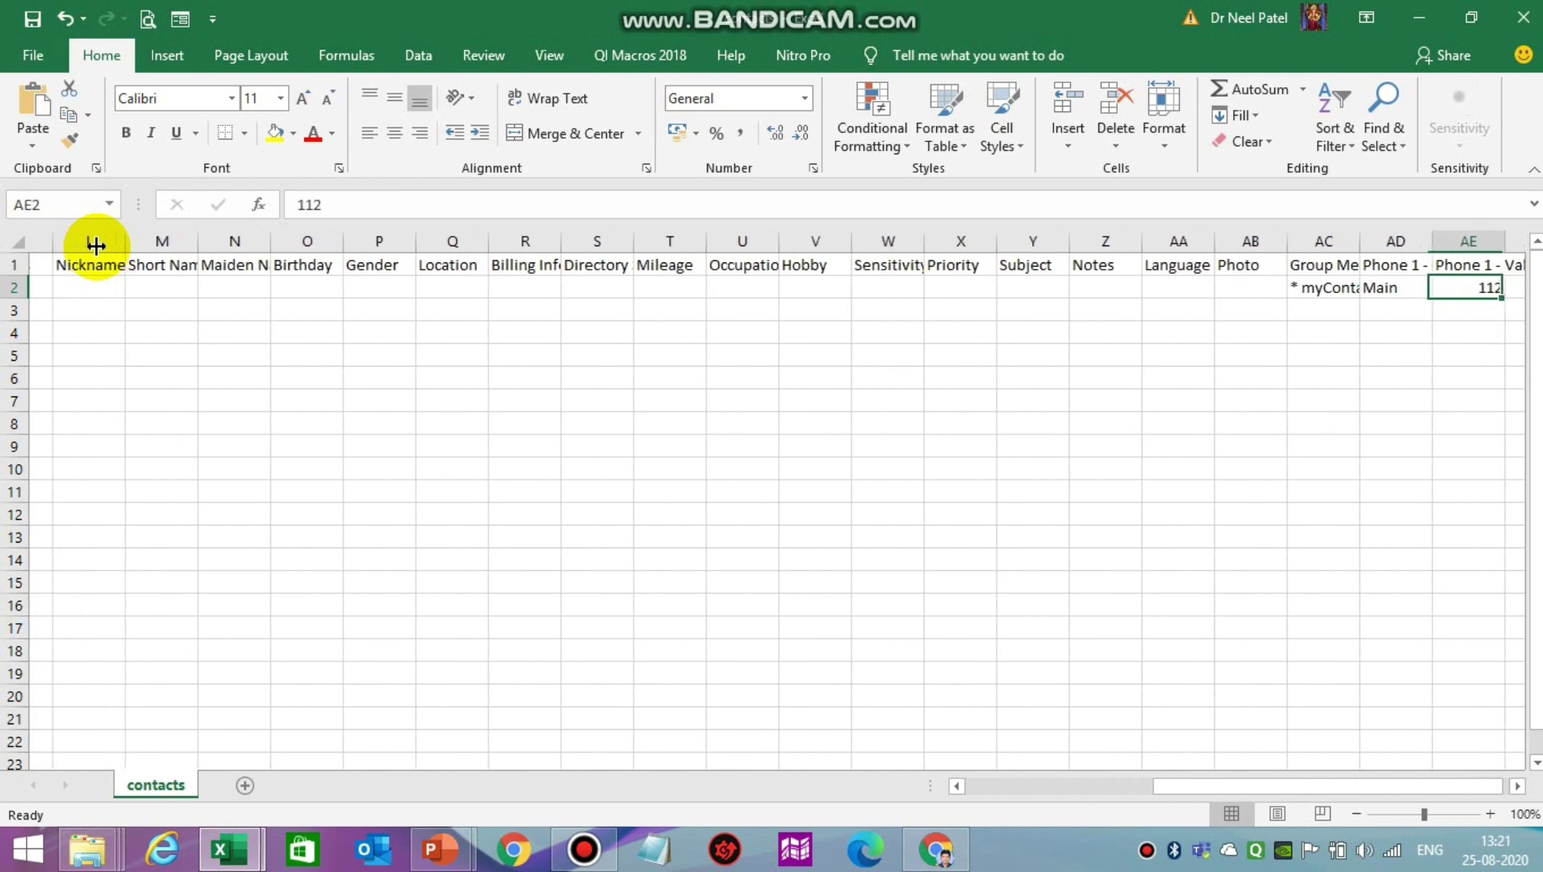
pyautogui.press('Right')
pyautogui.press('Left')
pyautogui.press('Up')
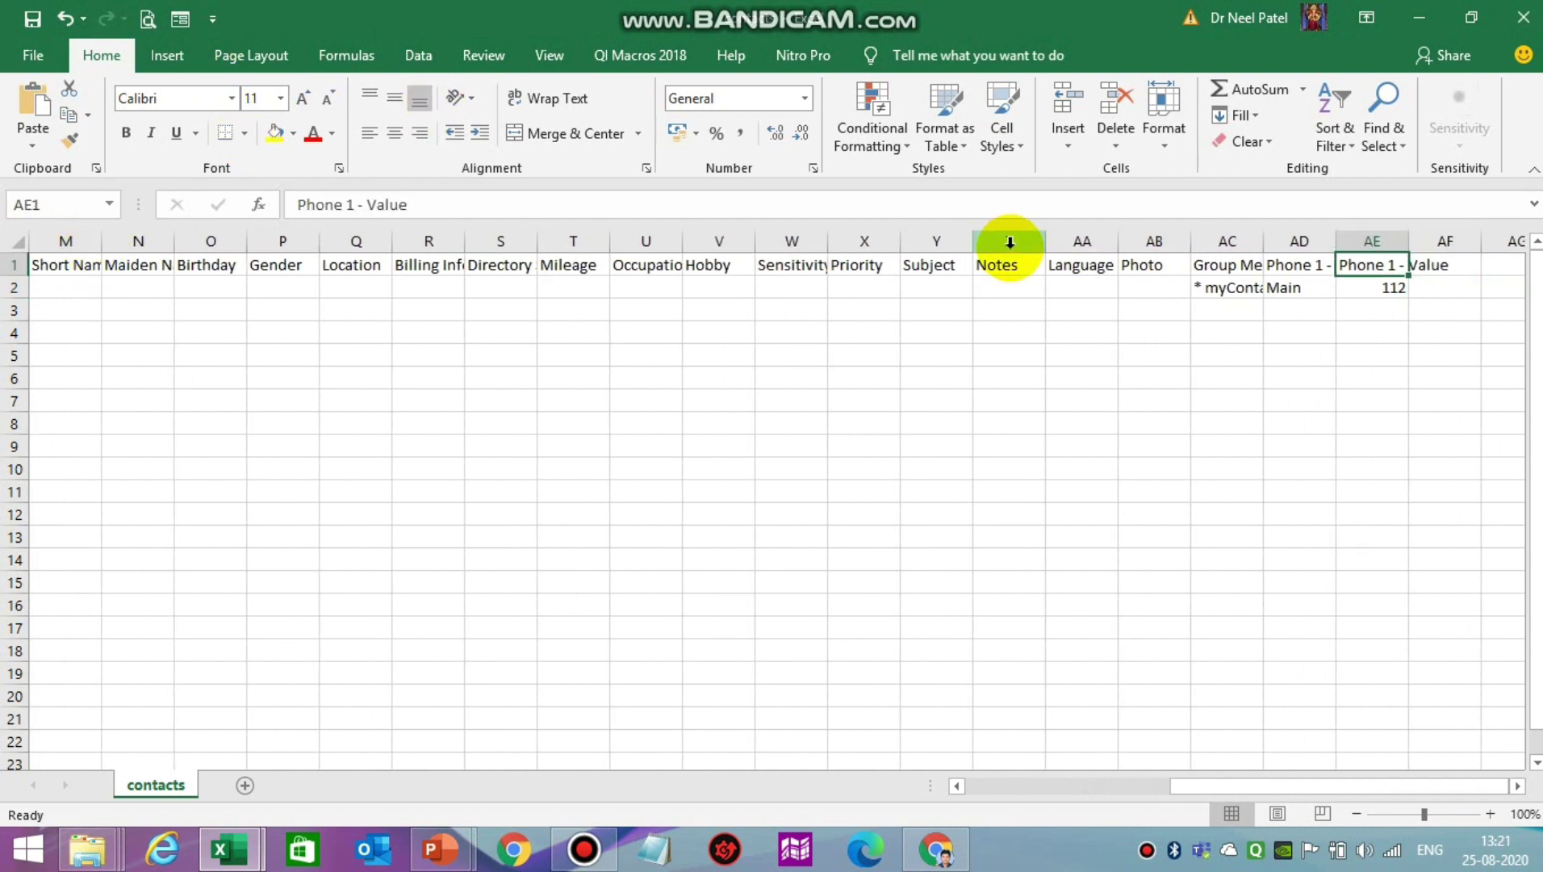
# Step: Fit the widths of the Phone 1 - Type and Phone 1 - Value columns (AD and AE) to their contents
pyautogui.doubleClick(1332, 242)
pyautogui.press('Down')
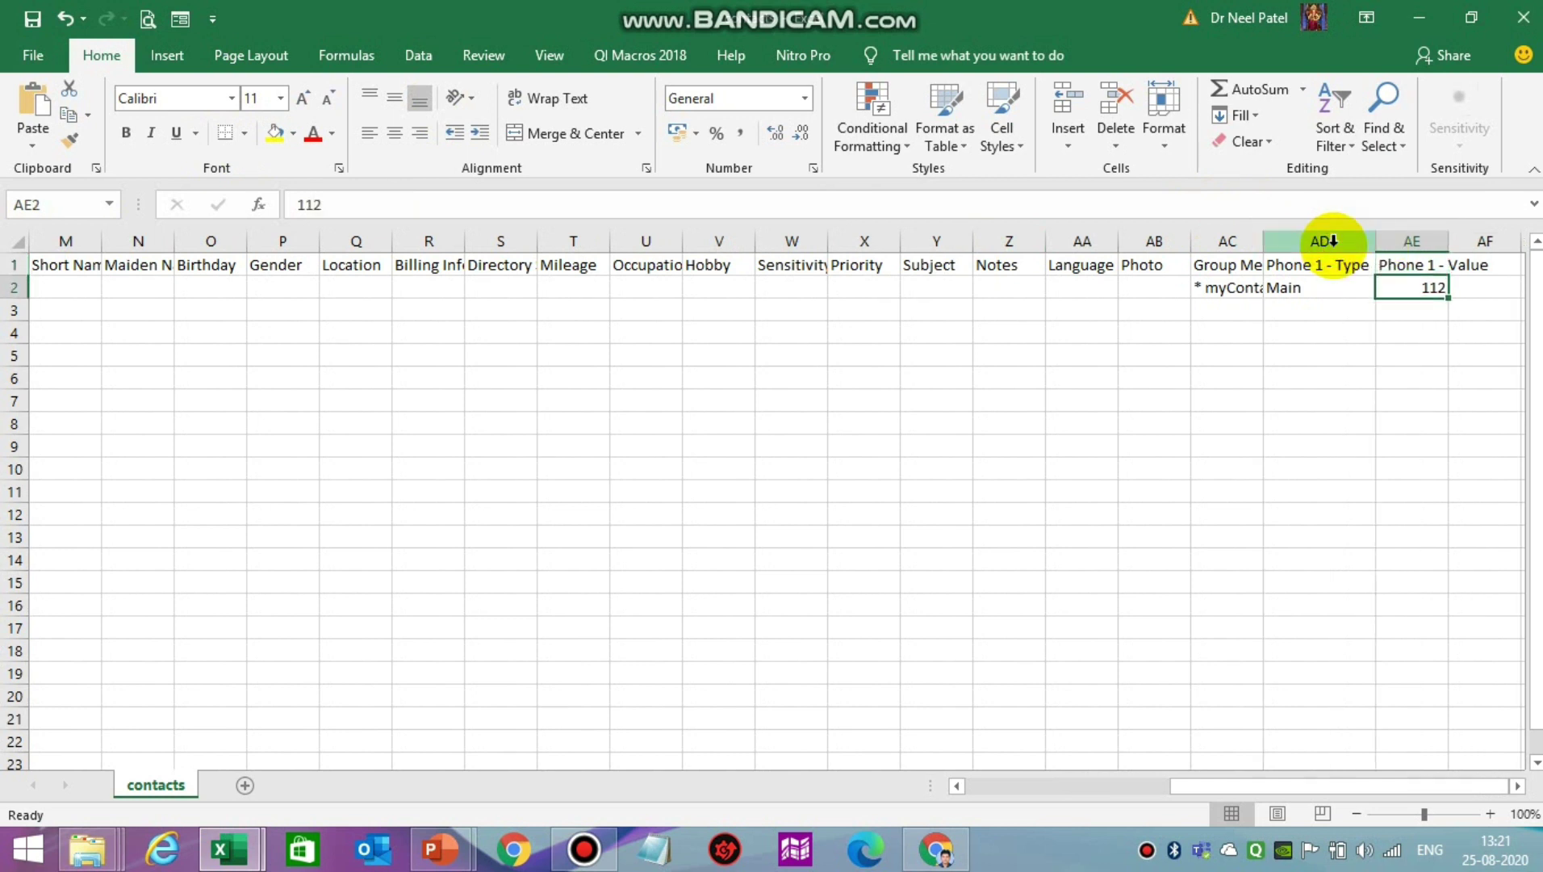
pyautogui.doubleClick(1453, 241)
# Step: Review the Phone 1 - Value column where numbers belong, and return to the name fields in row 2
pyautogui.press('Up')
pyautogui.press('Down')
pyautogui.press('Left')
pyautogui.press('Up')
pyautogui.press('Right')
pyautogui.press('Down')
pyautogui.press('Down')
pyautogui.press('Down')
pyautogui.press('Down')
pyautogui.press('Down')
pyautogui.press('Down')
pyautogui.press('Down')
pyautogui.press('Down')
pyautogui.press('Down')
pyautogui.press('Down')
pyautogui.press('Down')
pyautogui.press('Down')
pyautogui.press('Down')
pyautogui.press('Down')
pyautogui.press('Down')
pyautogui.press('Down')
pyautogui.press('Down')
pyautogui.press('Up')
pyautogui.press('Up')
pyautogui.press('Up')
pyautogui.press('Up')
pyautogui.press('Up')
pyautogui.press('Up')
pyautogui.press('Up')
pyautogui.press('Up')
pyautogui.press('Up')
pyautogui.press('Up')
pyautogui.press('Up')
pyautogui.press('Up')
pyautogui.press('Up')
pyautogui.press('Up')
pyautogui.press('Up')
pyautogui.press('Up')
pyautogui.press('Left')
pyautogui.press('Left')
pyautogui.press('Left')
pyautogui.press('Left')
pyautogui.press('Left')
pyautogui.press('Left')
pyautogui.press('Left')
pyautogui.press('Left')
pyautogui.press('Left')
pyautogui.press('Left')
pyautogui.press('Left')
pyautogui.press('Left')
pyautogui.press('Left')
pyautogui.press('Left')
pyautogui.press('Left')
pyautogui.press('Left')
pyautogui.press('Left')
pyautogui.press('Left')
pyautogui.press('Left')
pyautogui.press('Left')
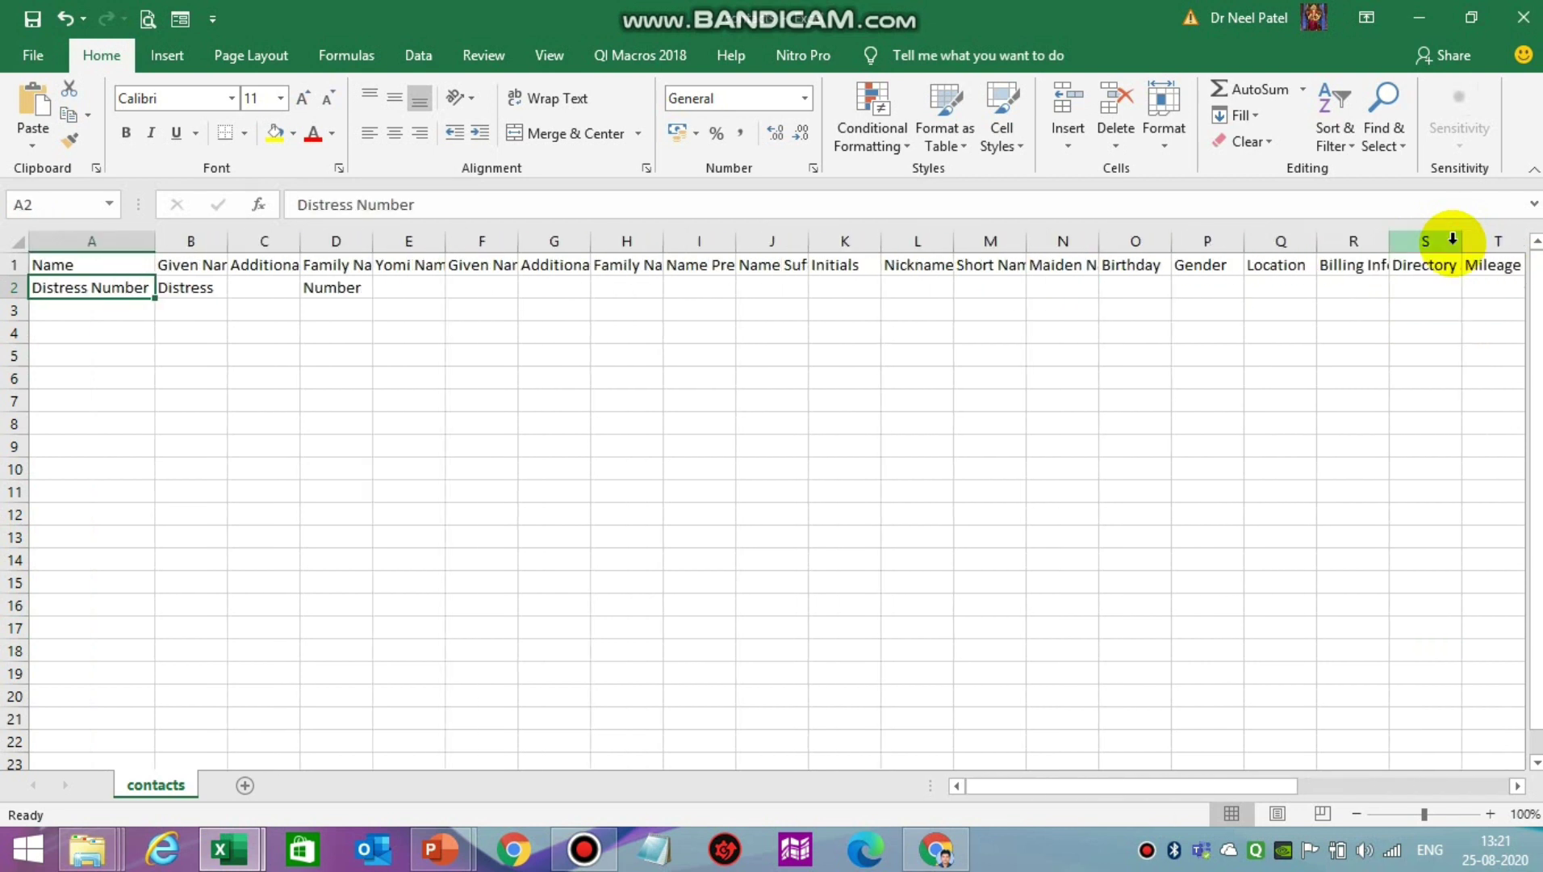
pyautogui.press('Right')
pyautogui.press('Right')
pyautogui.press('Right')
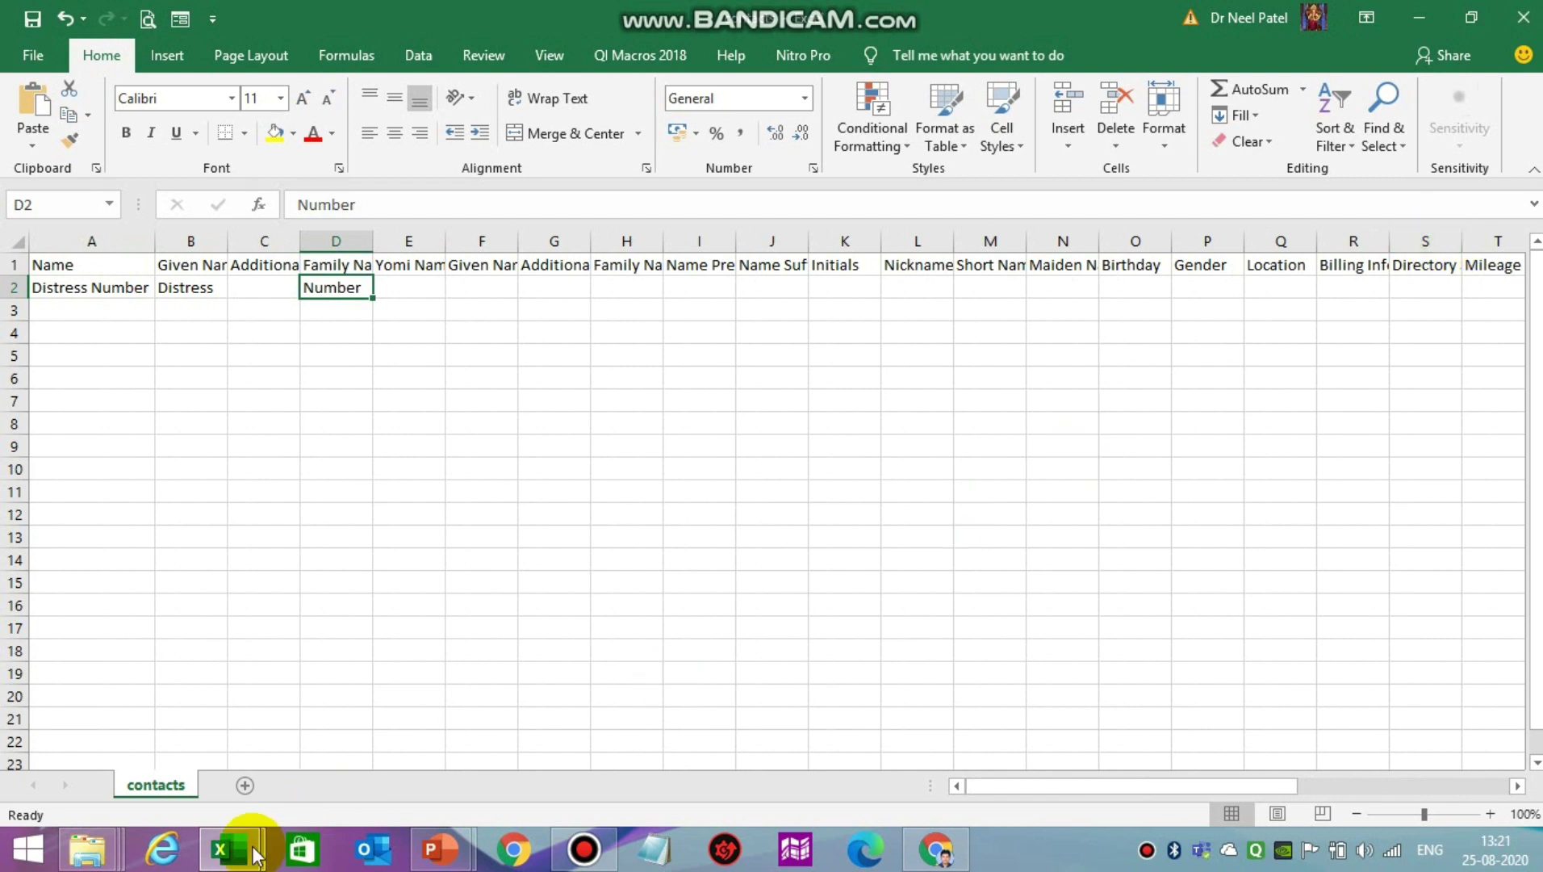
# Step: Switch to the Contact List for Whatsapp Group workbook and review its Name and Mobile Number columns
pyautogui.click(224, 863)
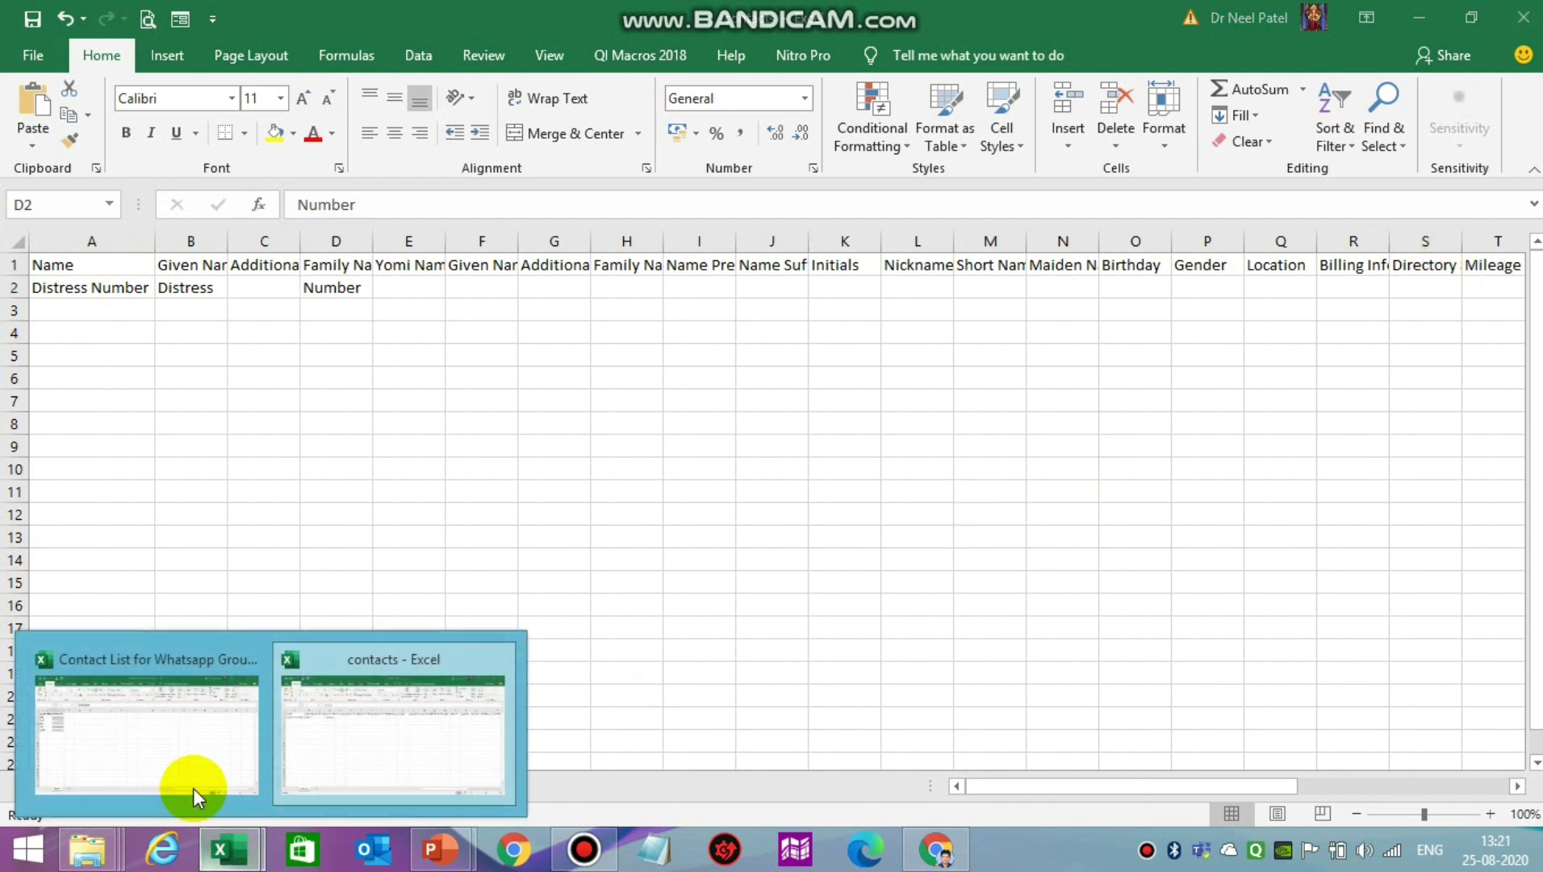
pyautogui.click(196, 744)
pyautogui.press('Down')
pyautogui.press('Down')
pyautogui.press('Up')
pyautogui.press('Up')
pyautogui.press('Left')
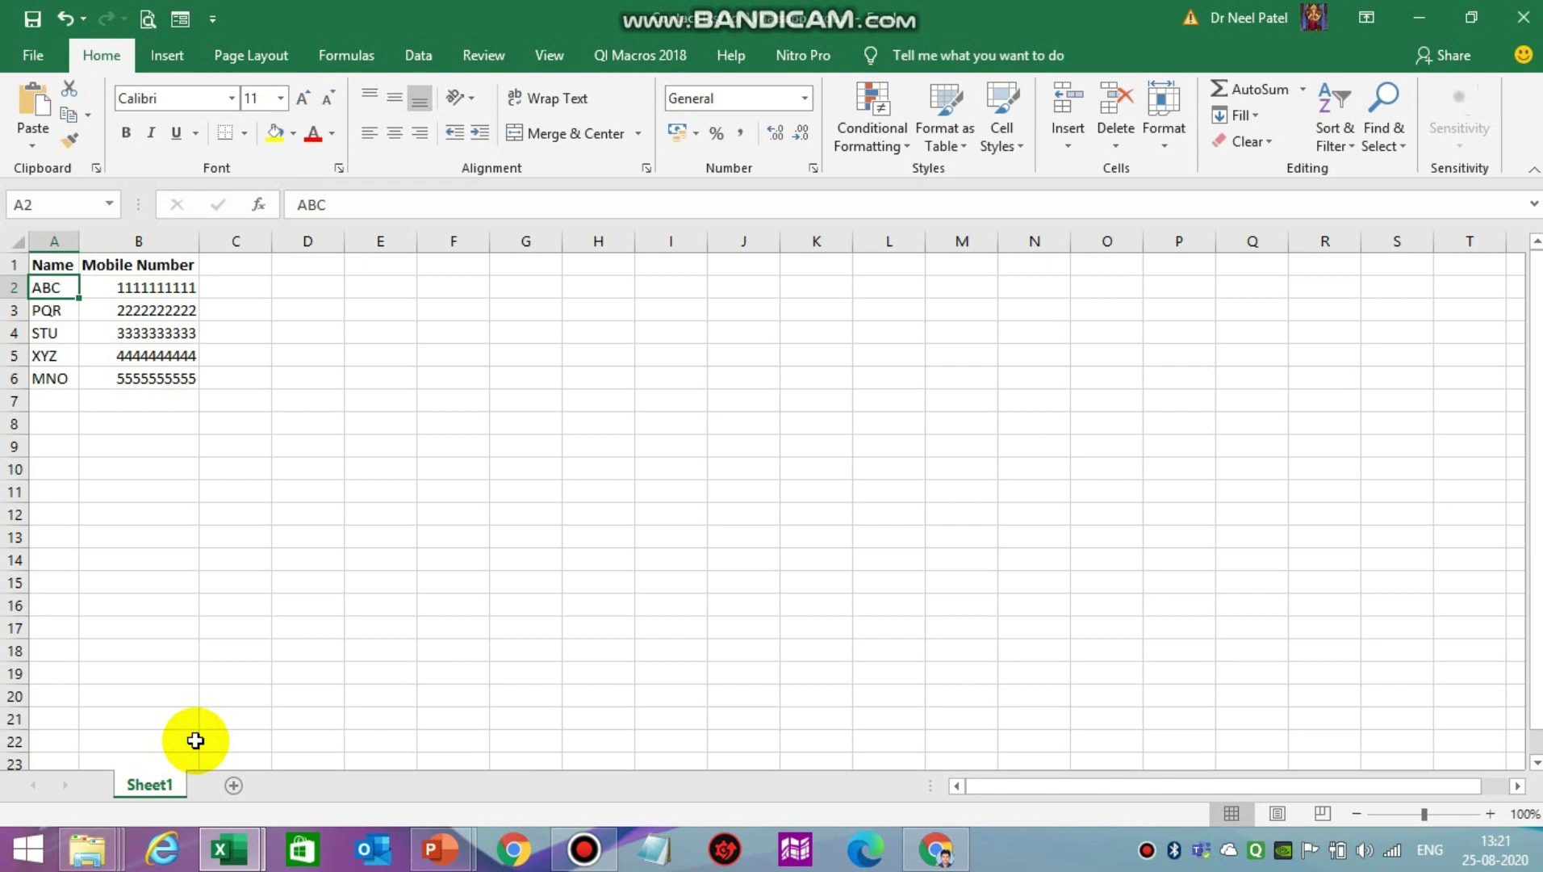
pyautogui.press('Down')
pyautogui.press('Down')
pyautogui.press('Down')
pyautogui.press('Down')
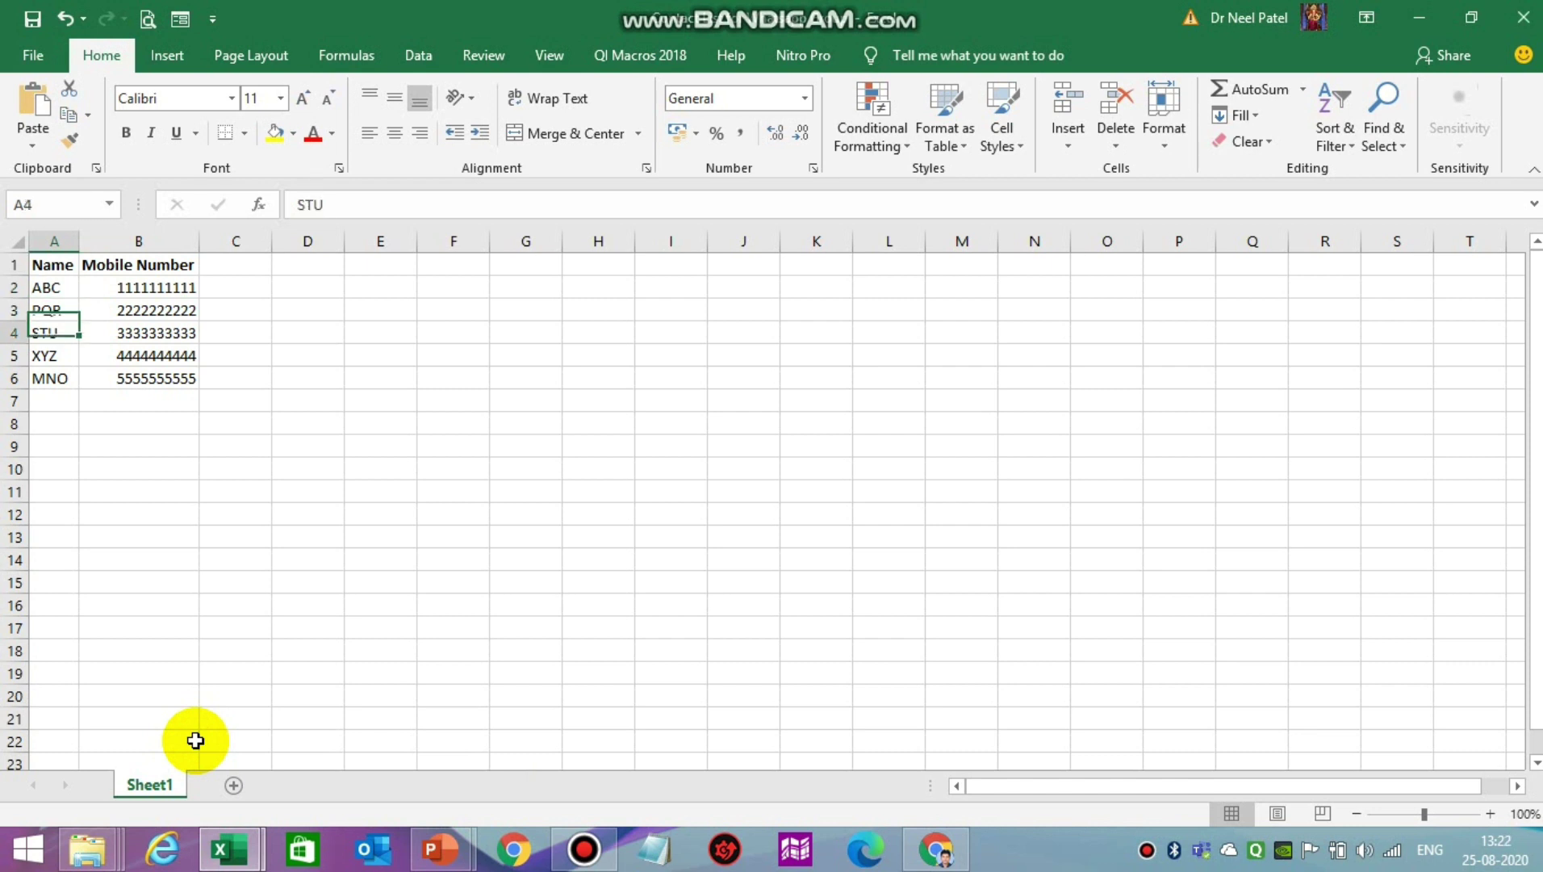
pyautogui.press('Up')
pyautogui.press('Up')
pyautogui.press('Up')
pyautogui.press('Up')
pyautogui.press('Right')
pyautogui.press('Right')
pyautogui.press('Left')
pyautogui.press('Left')
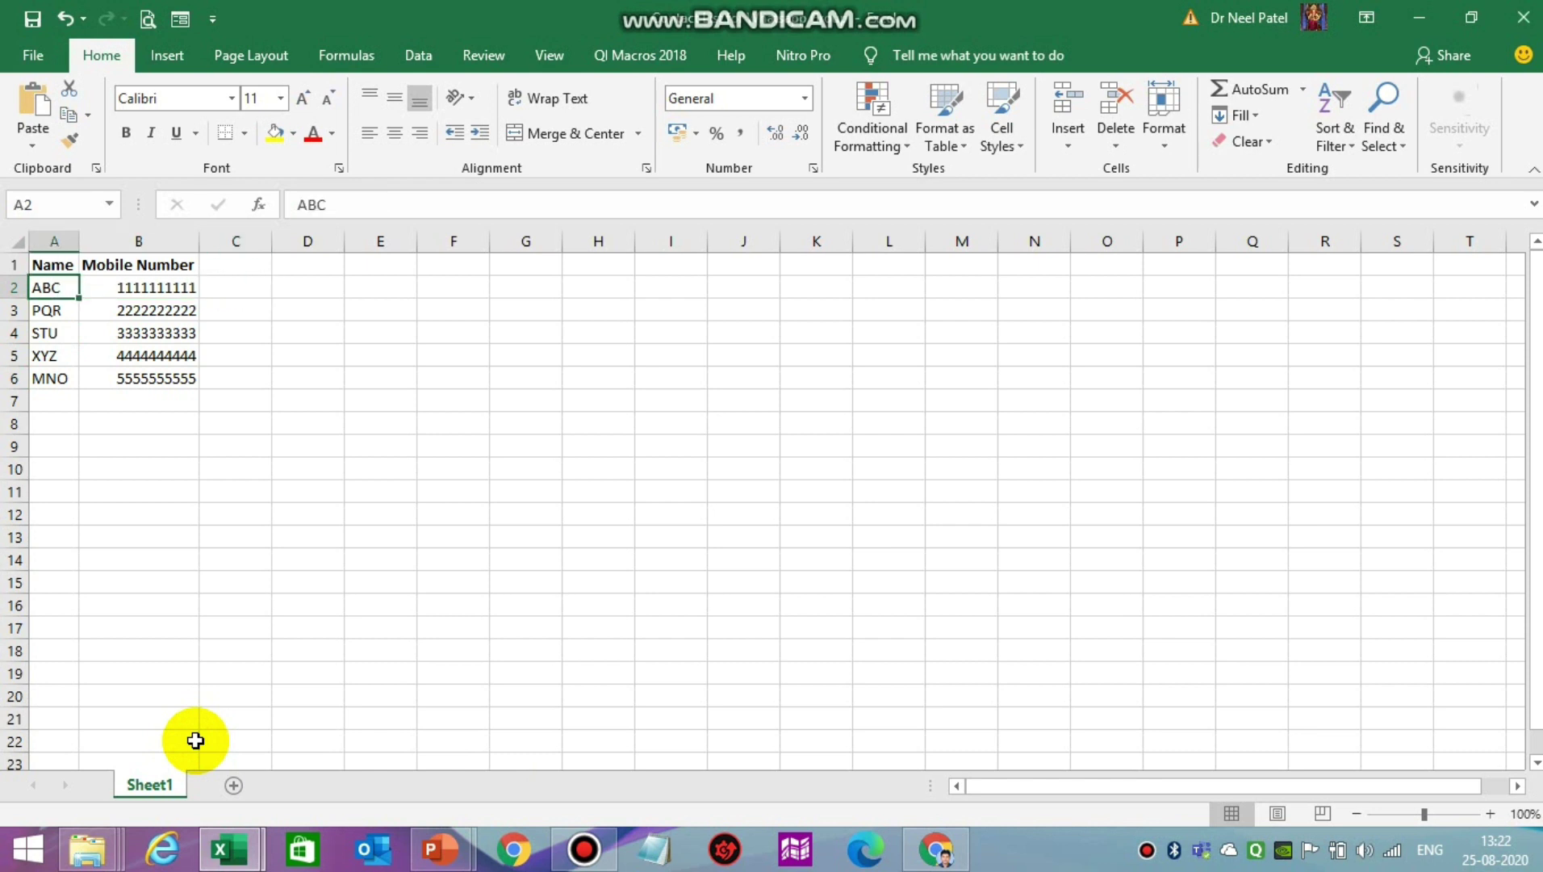
# Step: Copy the five names in cells A2:A6 of the contact list
pyautogui.hotkey('shift', 'Down')
pyautogui.hotkey('shift', 'Down')
pyautogui.hotkey('shift', 'Down')
pyautogui.hotkey('shift', 'Down')
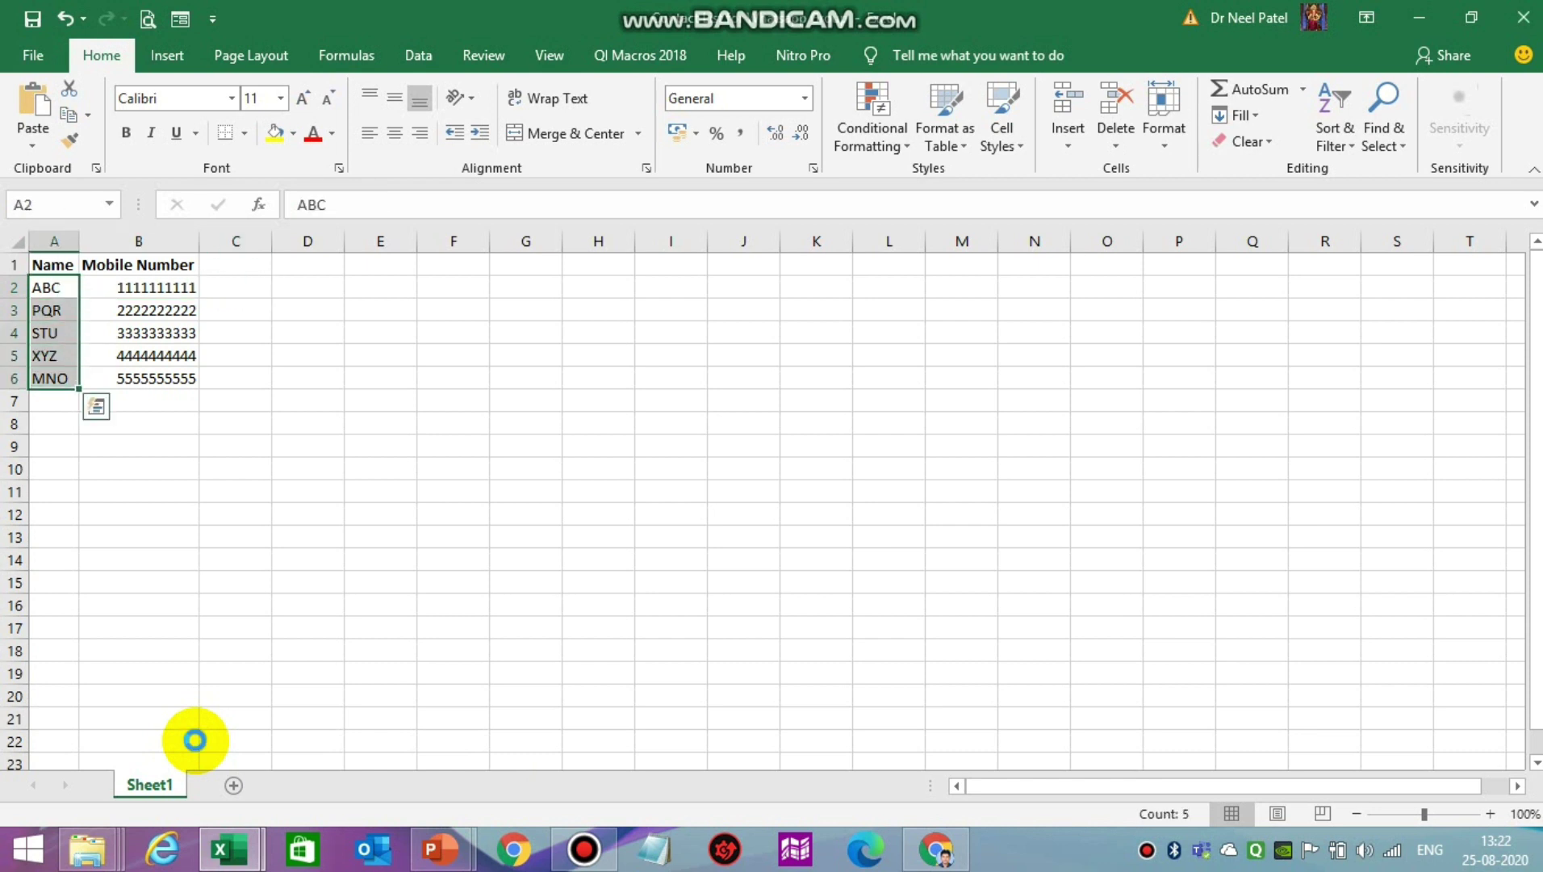
pyautogui.hotkey('ctrl', 'c')
# Step: Paste the copied names into the Family Name column of the contacts workbook, starting at cell D2
pyautogui.moveTo(410, 846)
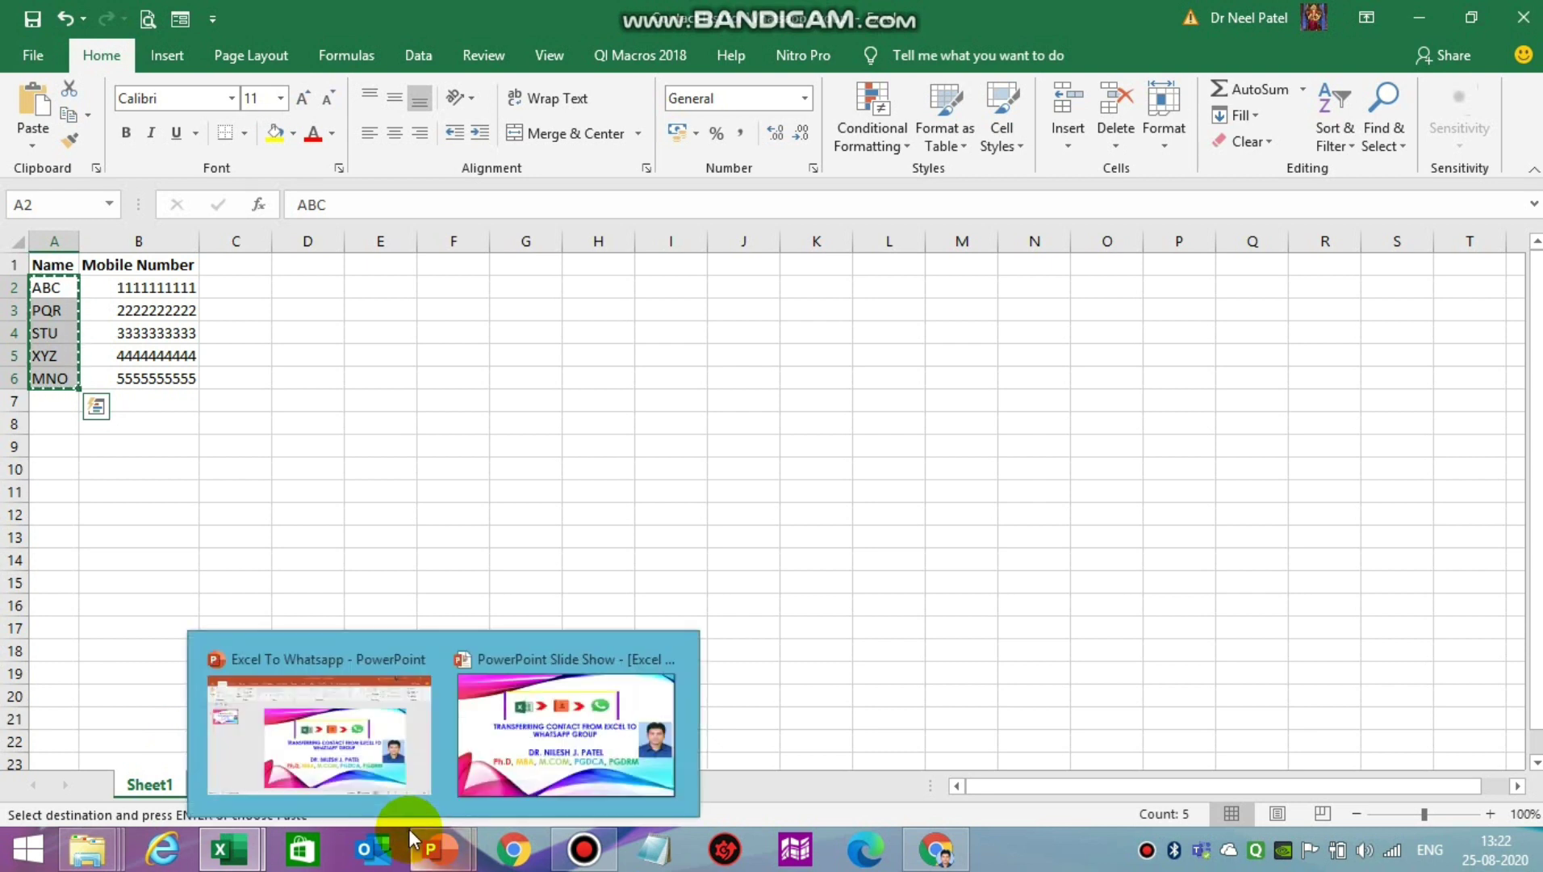
pyautogui.click(959, 665)
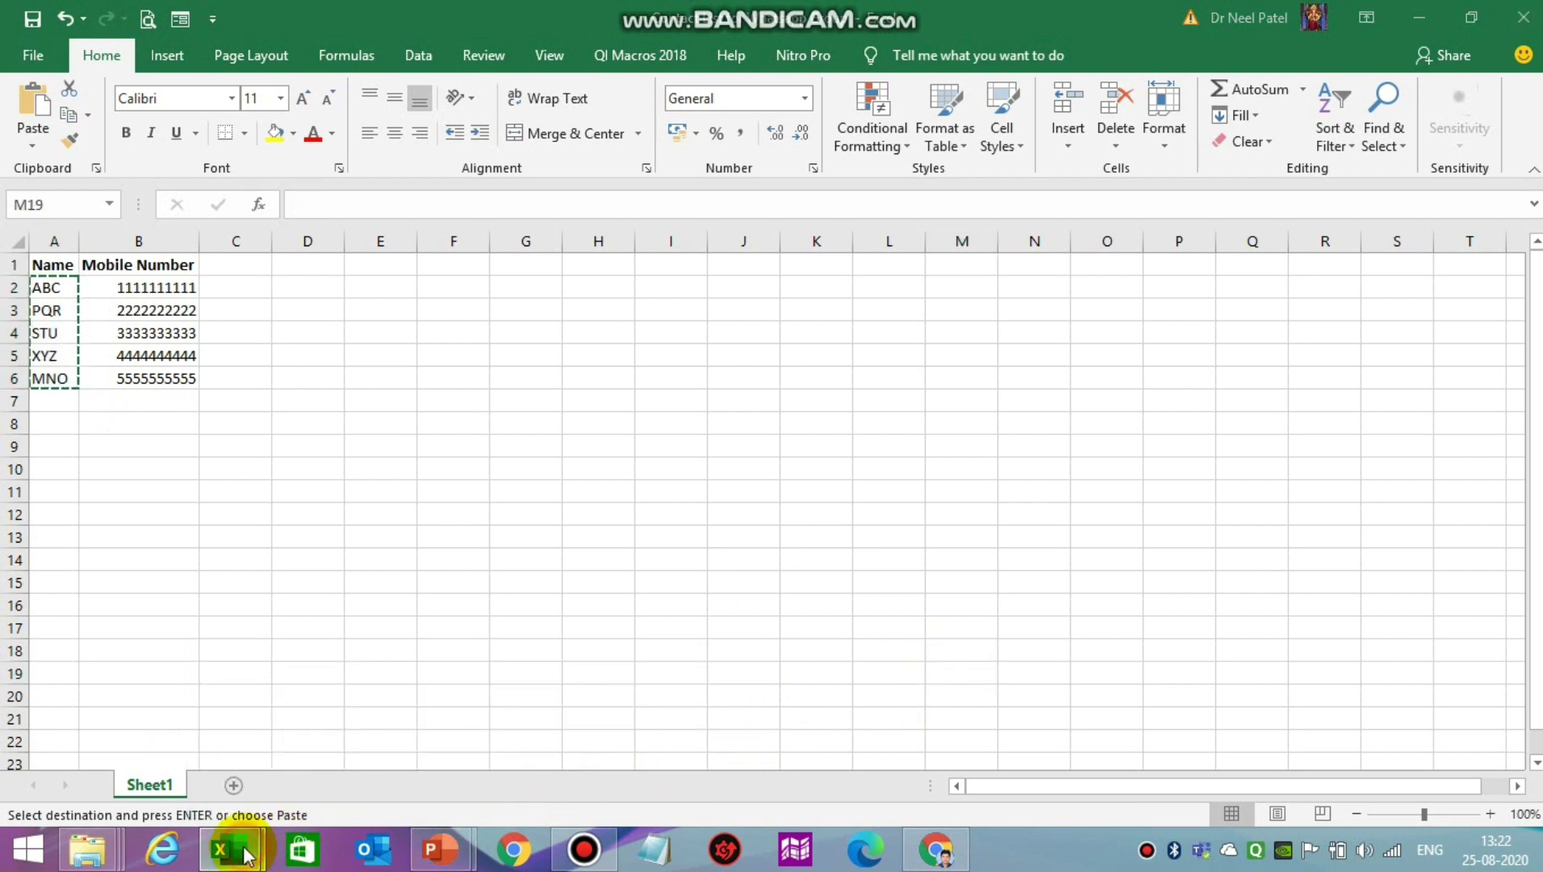
pyautogui.moveTo(234, 846)
pyautogui.click(410, 736)
pyautogui.press('Left')
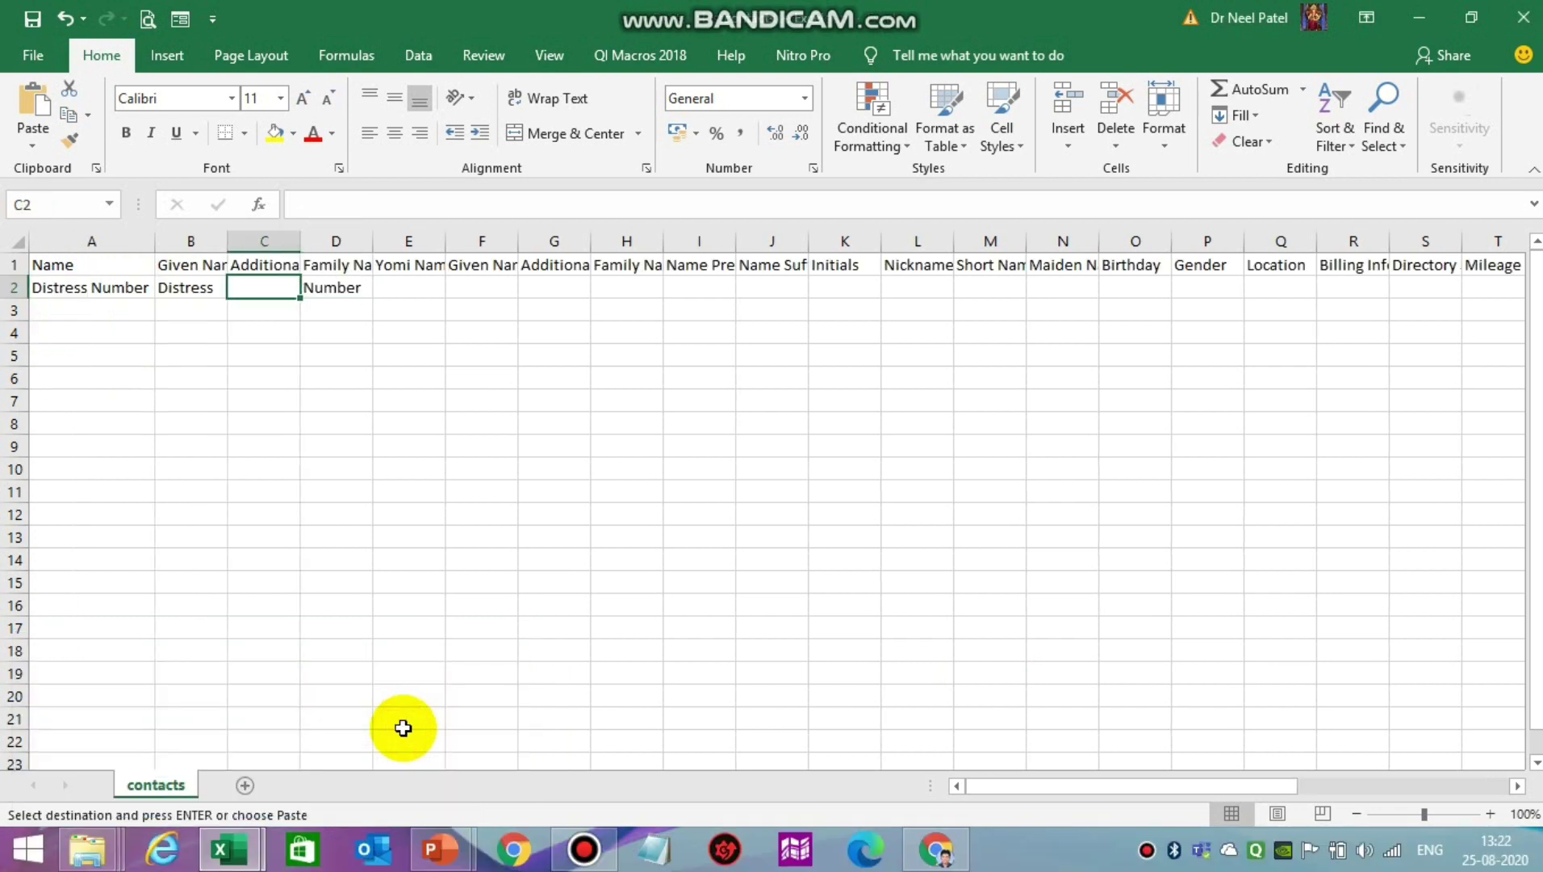
pyautogui.press('Right')
pyautogui.press('Left')
pyautogui.press('Left')
pyautogui.press('Left')
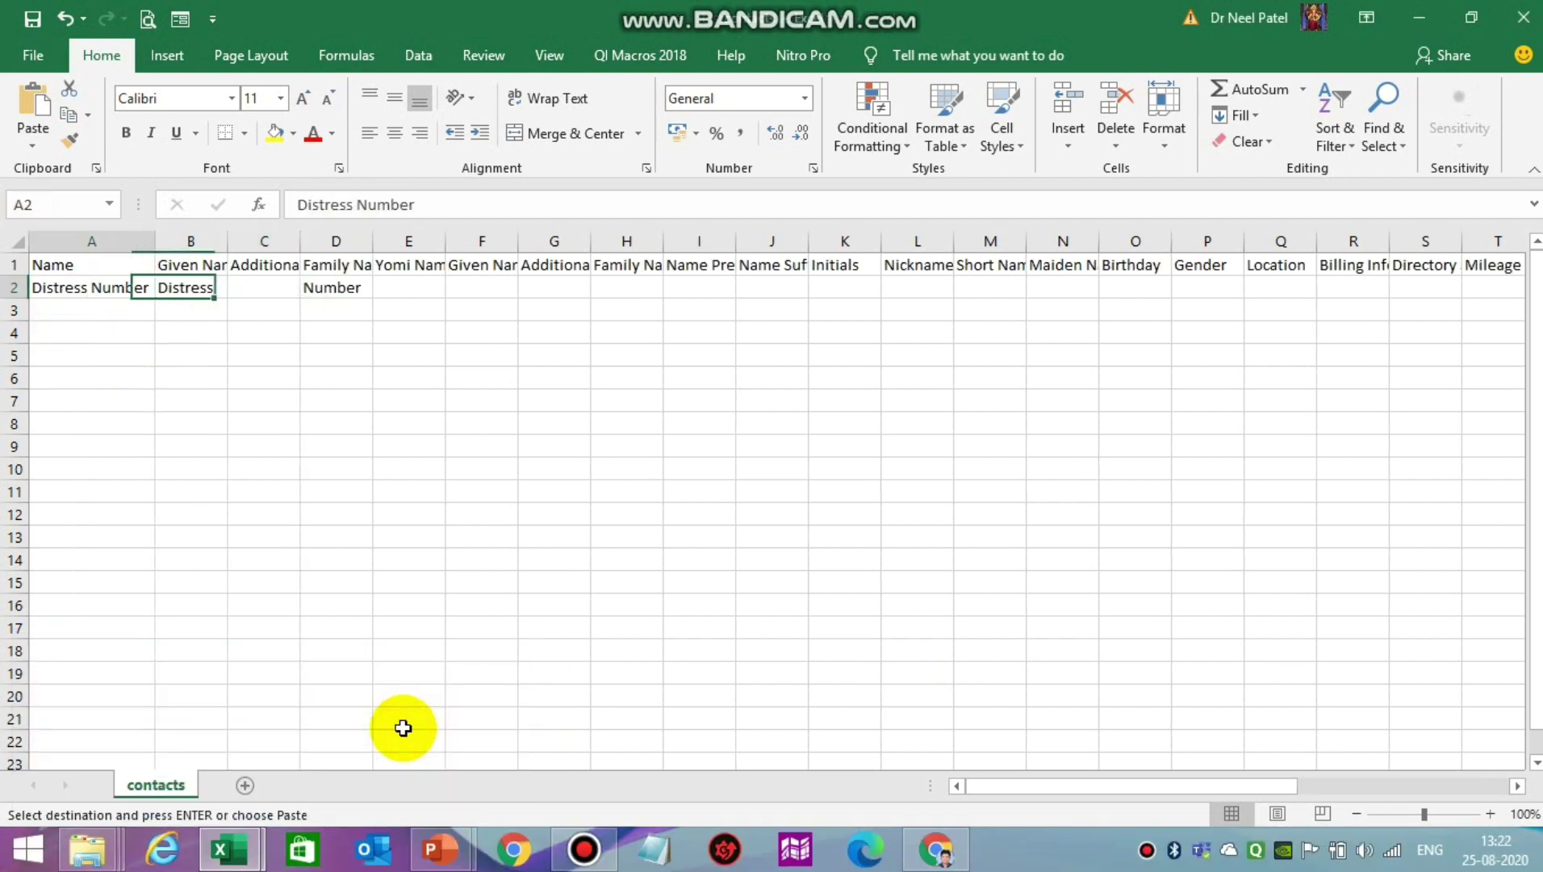
pyautogui.press('Right')
pyautogui.press('Right')
pyautogui.press('Right')
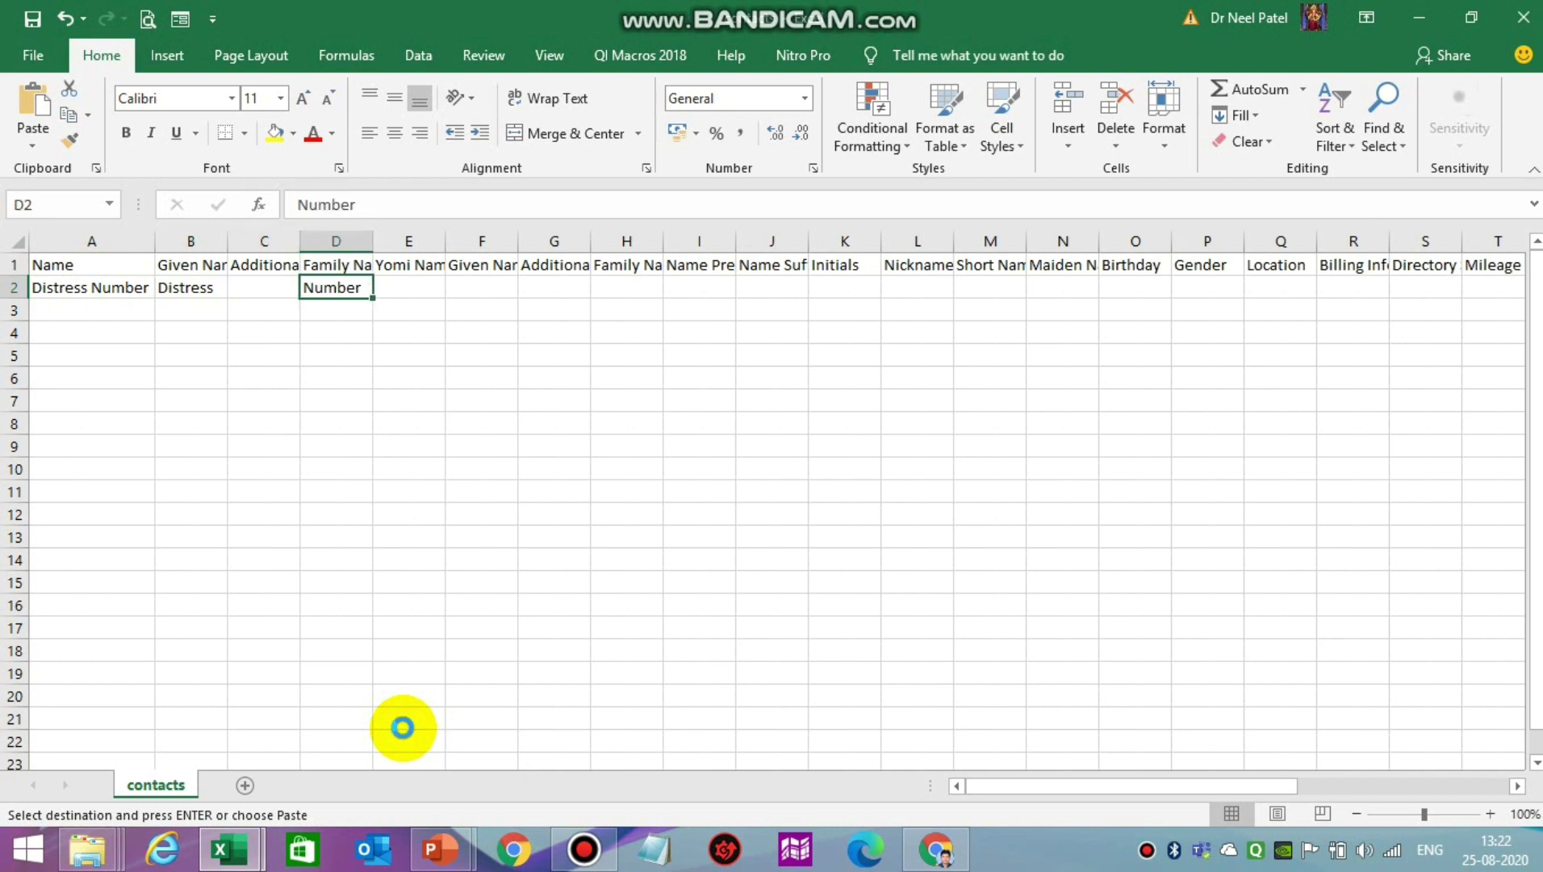
pyautogui.hotkey('ctrl', 'v')
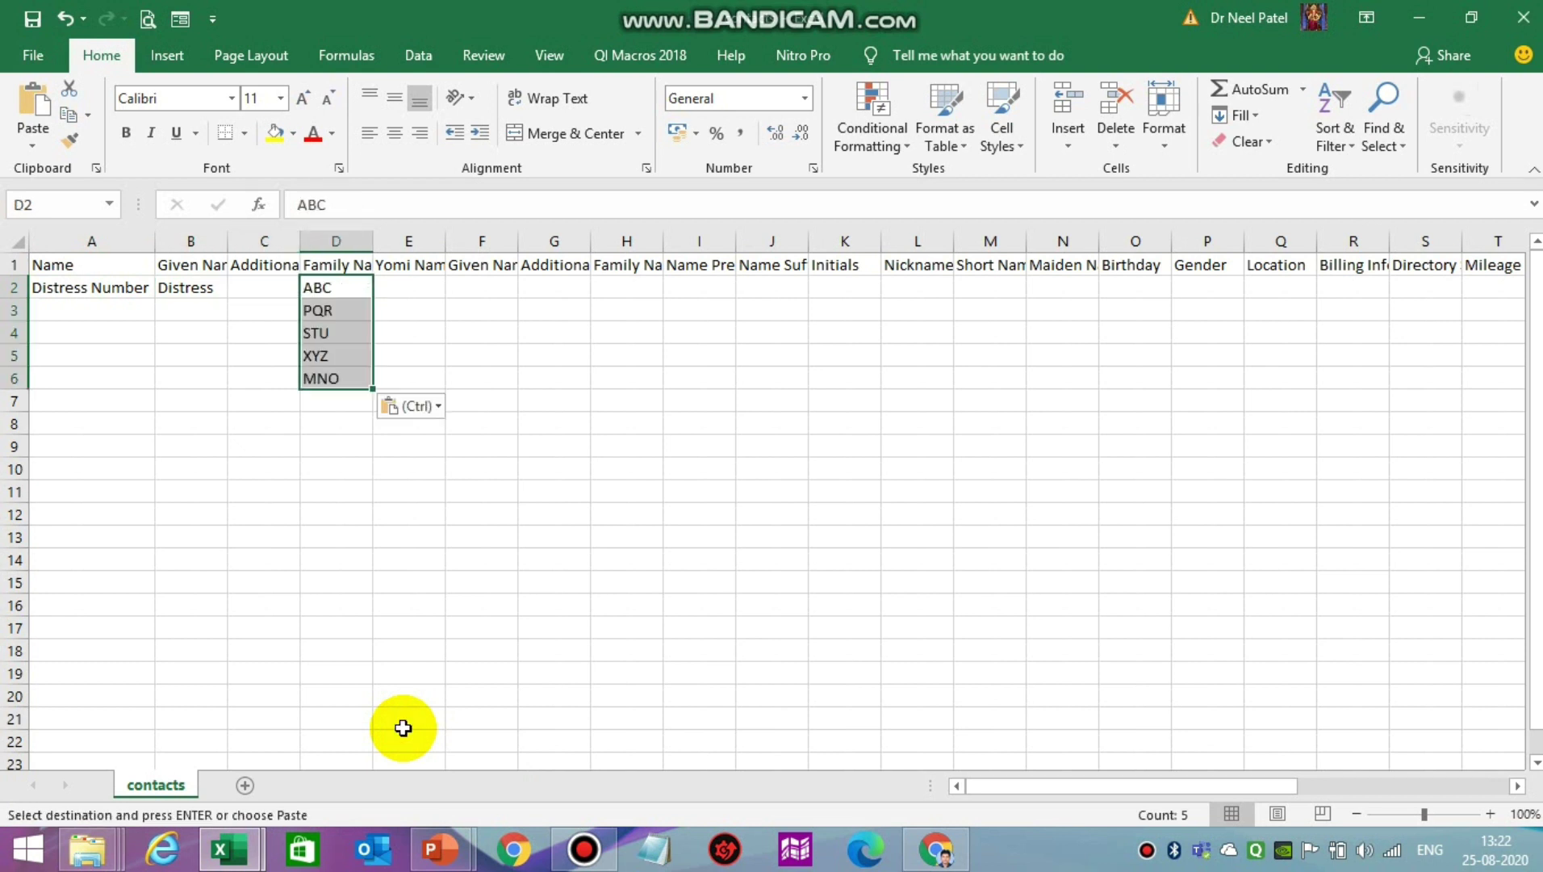
# Step: Clear the Given Name entry in cell B2
pyautogui.press('Left')
pyautogui.press('Right')
pyautogui.press('Left')
pyautogui.press('Left')
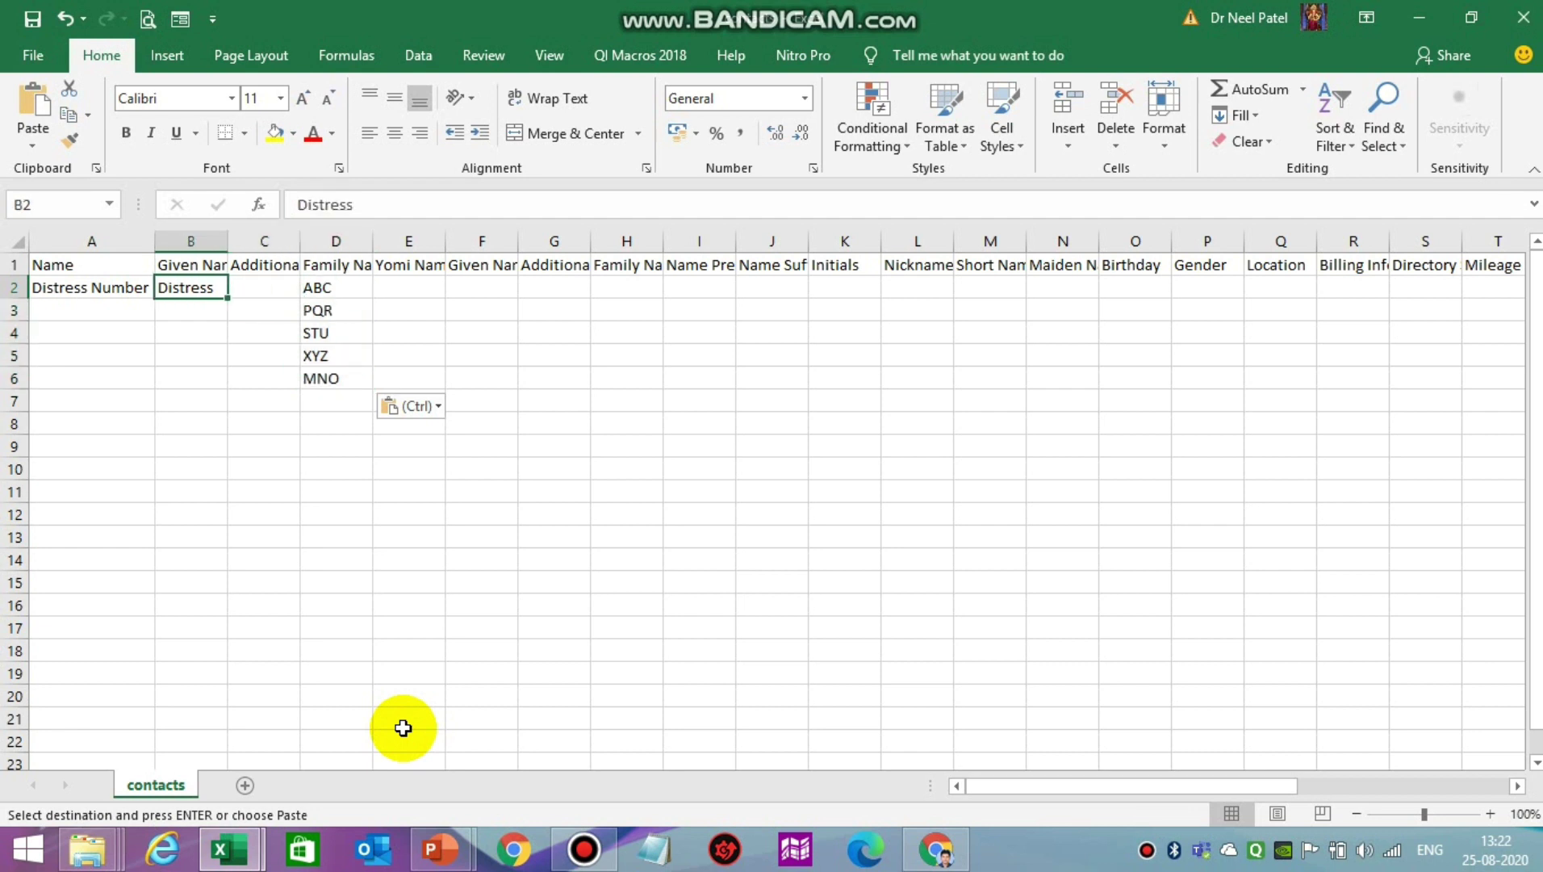
pyautogui.press('Delete')
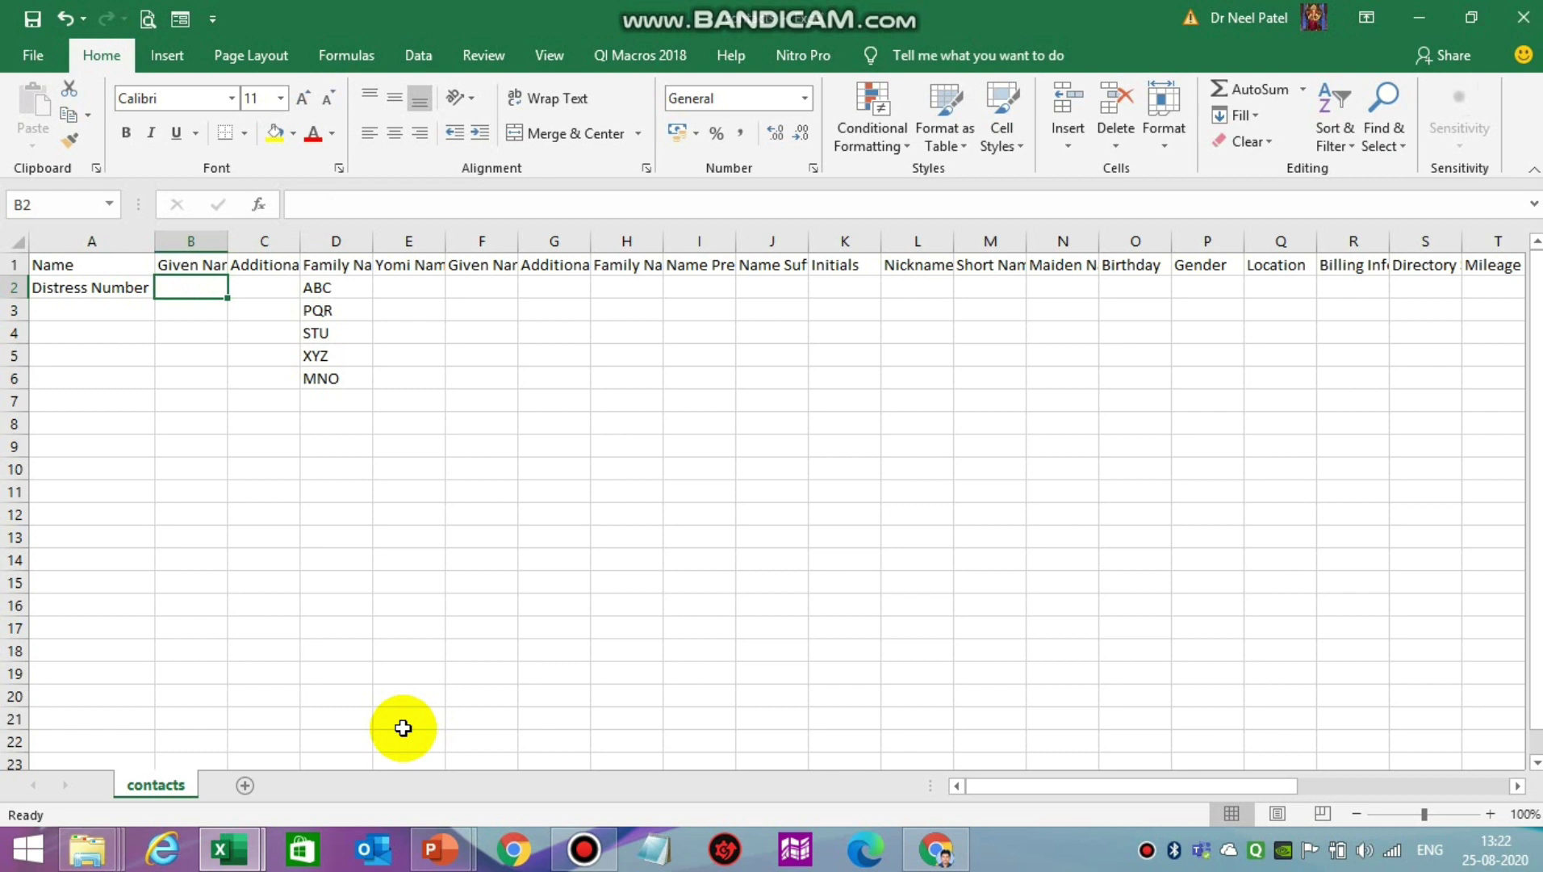
pyautogui.press('Right')
pyautogui.press('Right')
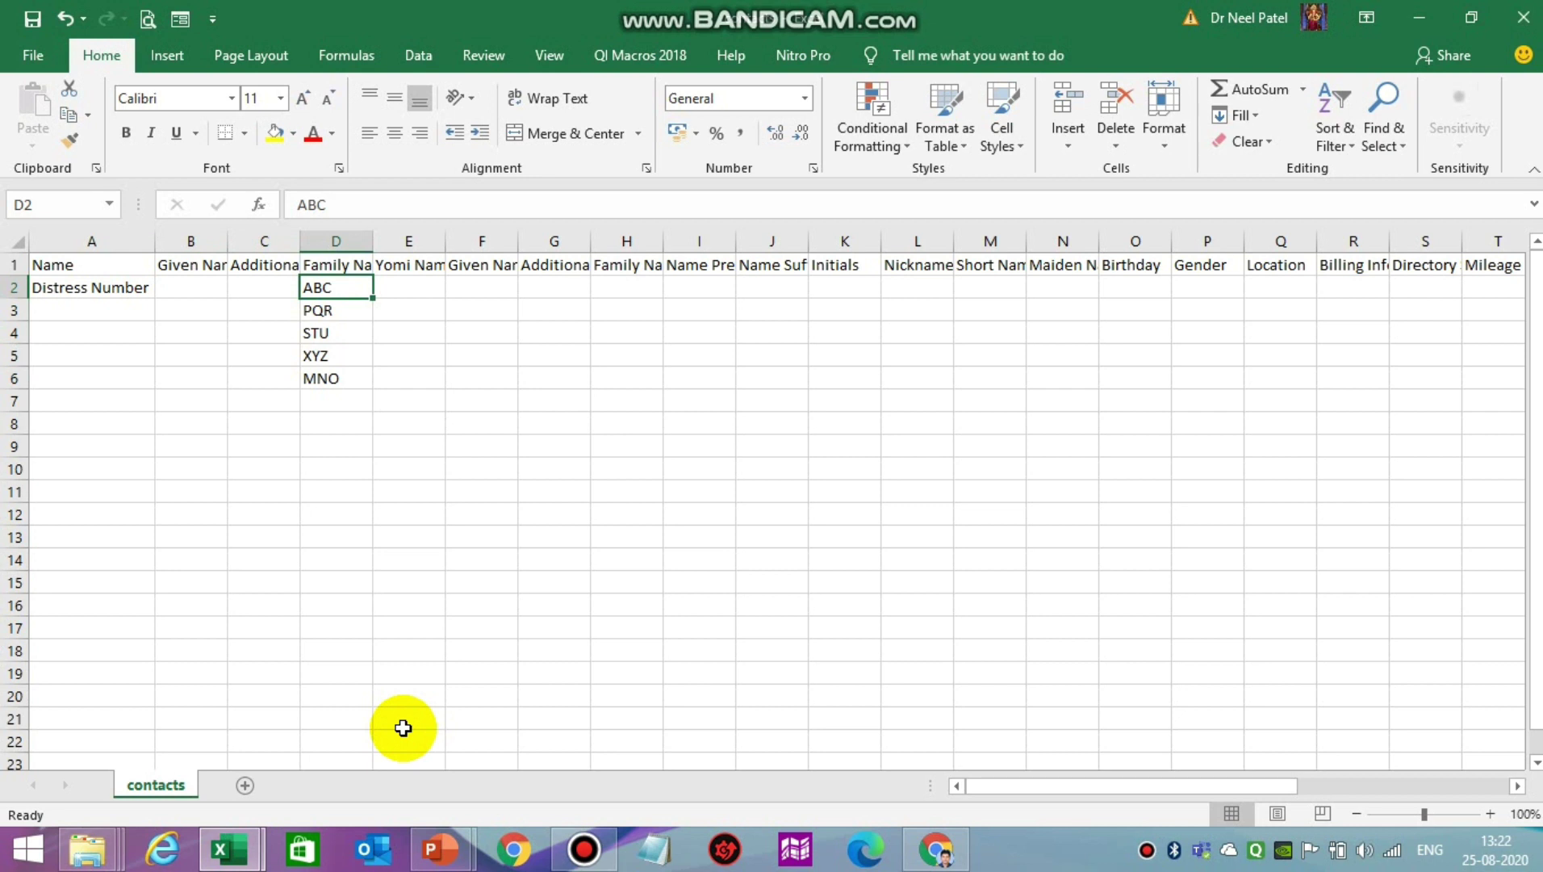
pyautogui.press('Down')
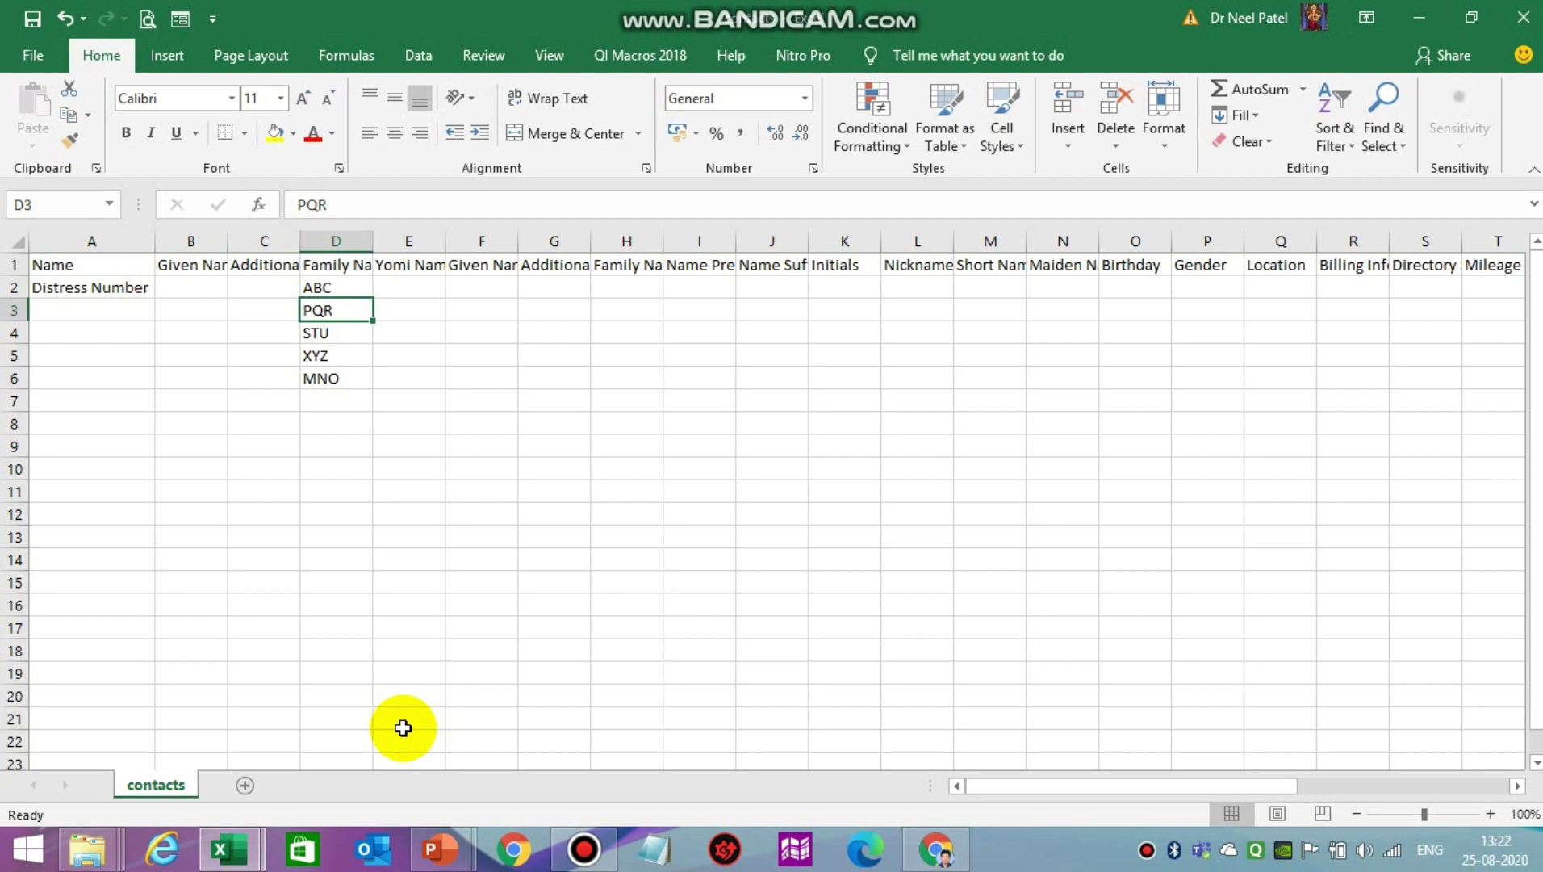
pyautogui.press('Up')
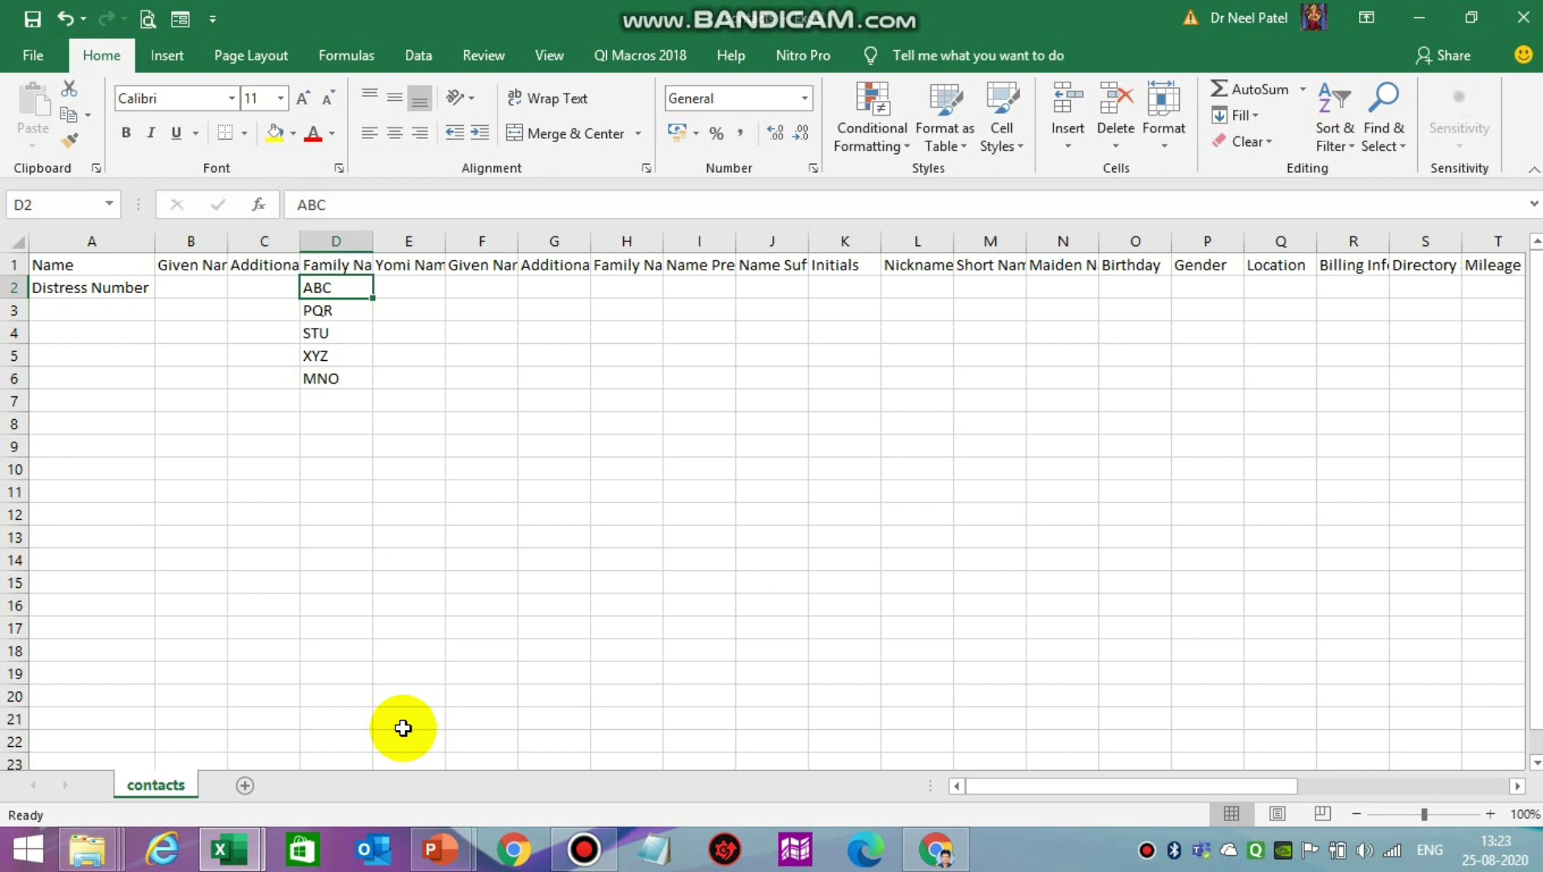
pyautogui.press('Left')
pyautogui.press('Left')
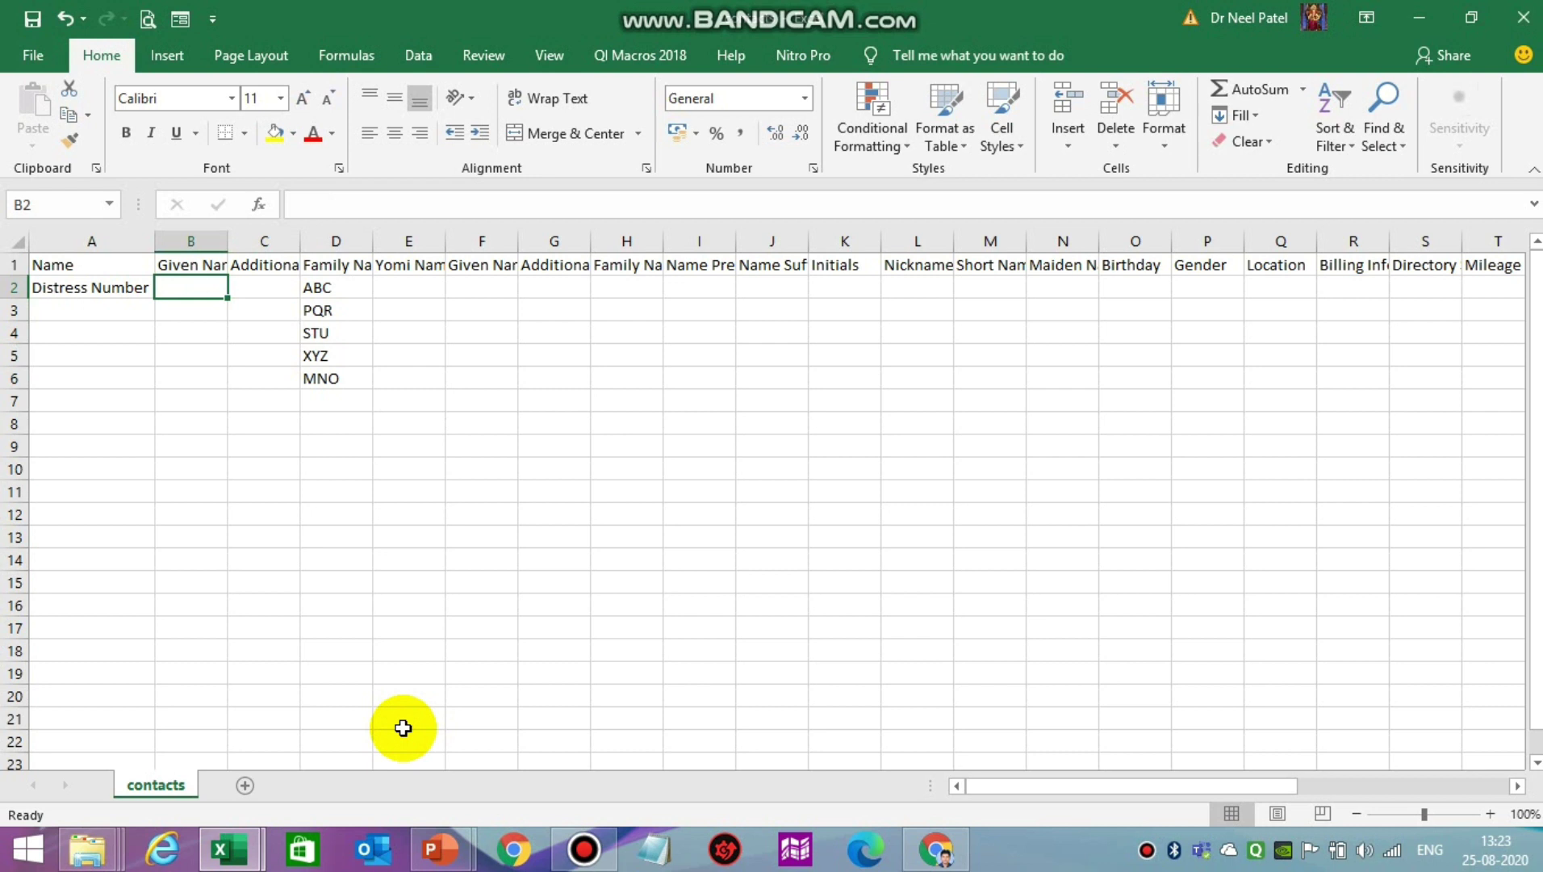
# Step: Enter 1 as the Given Name for all five contacts in cells B2 to B6
pyautogui.write('1')
pyautogui.write('1')
pyautogui.press('Return')
pyautogui.write('1')
pyautogui.press('Return')
pyautogui.write('1')
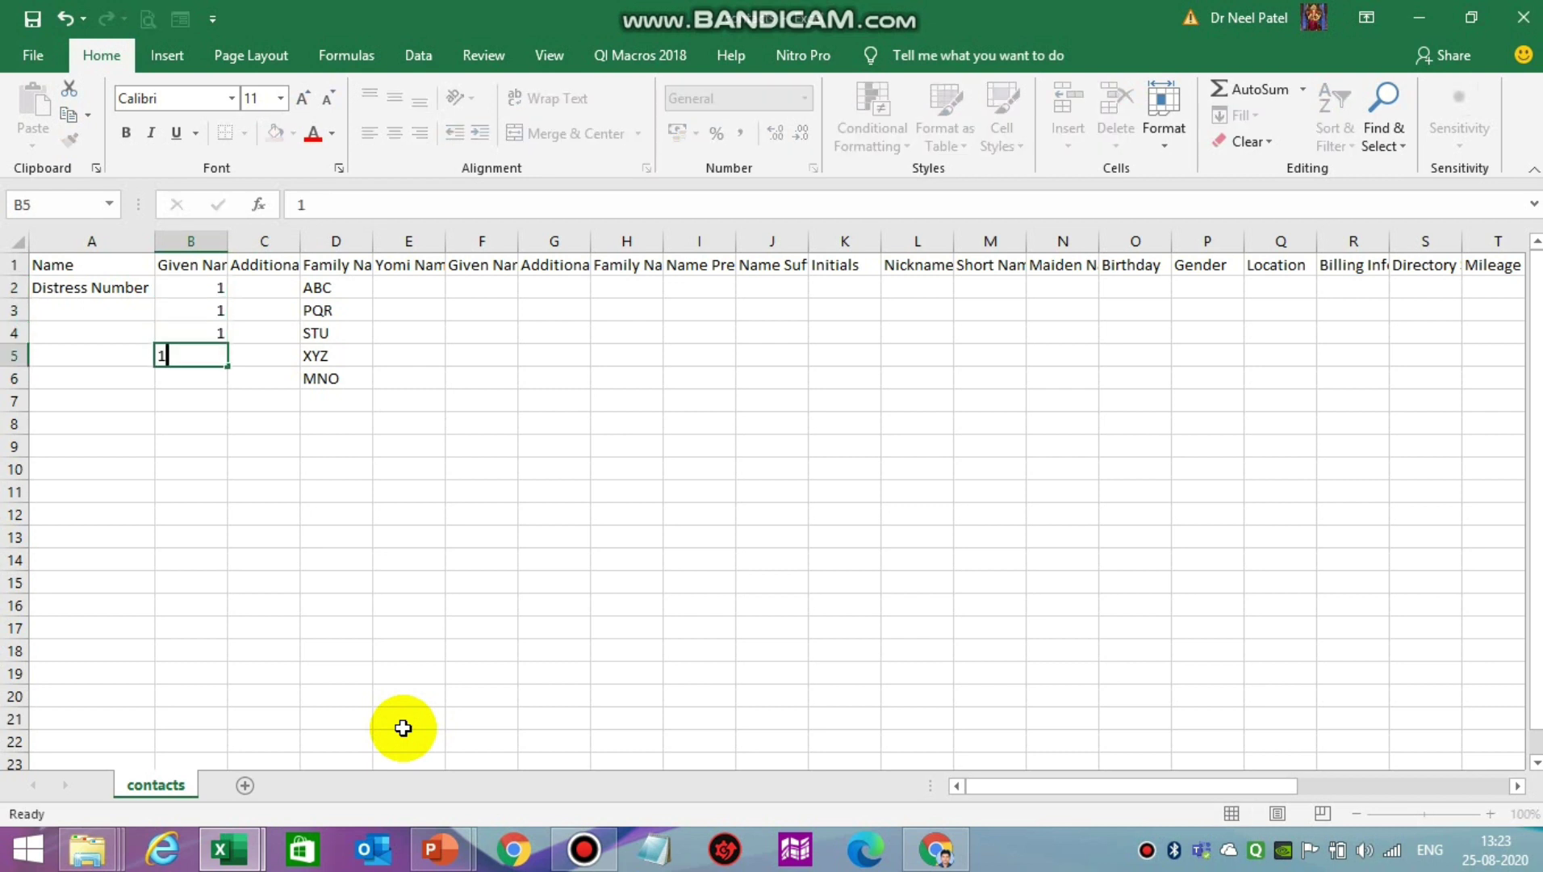
pyautogui.press('Return')
pyautogui.write('1')
pyautogui.press('Tab')
# Step: Review the Given Name and Family Name entries of the contacts in rows 2 to 6
pyautogui.press('Tab')
pyautogui.press('Up')
pyautogui.press('Up')
pyautogui.press('Up')
pyautogui.press('Up')
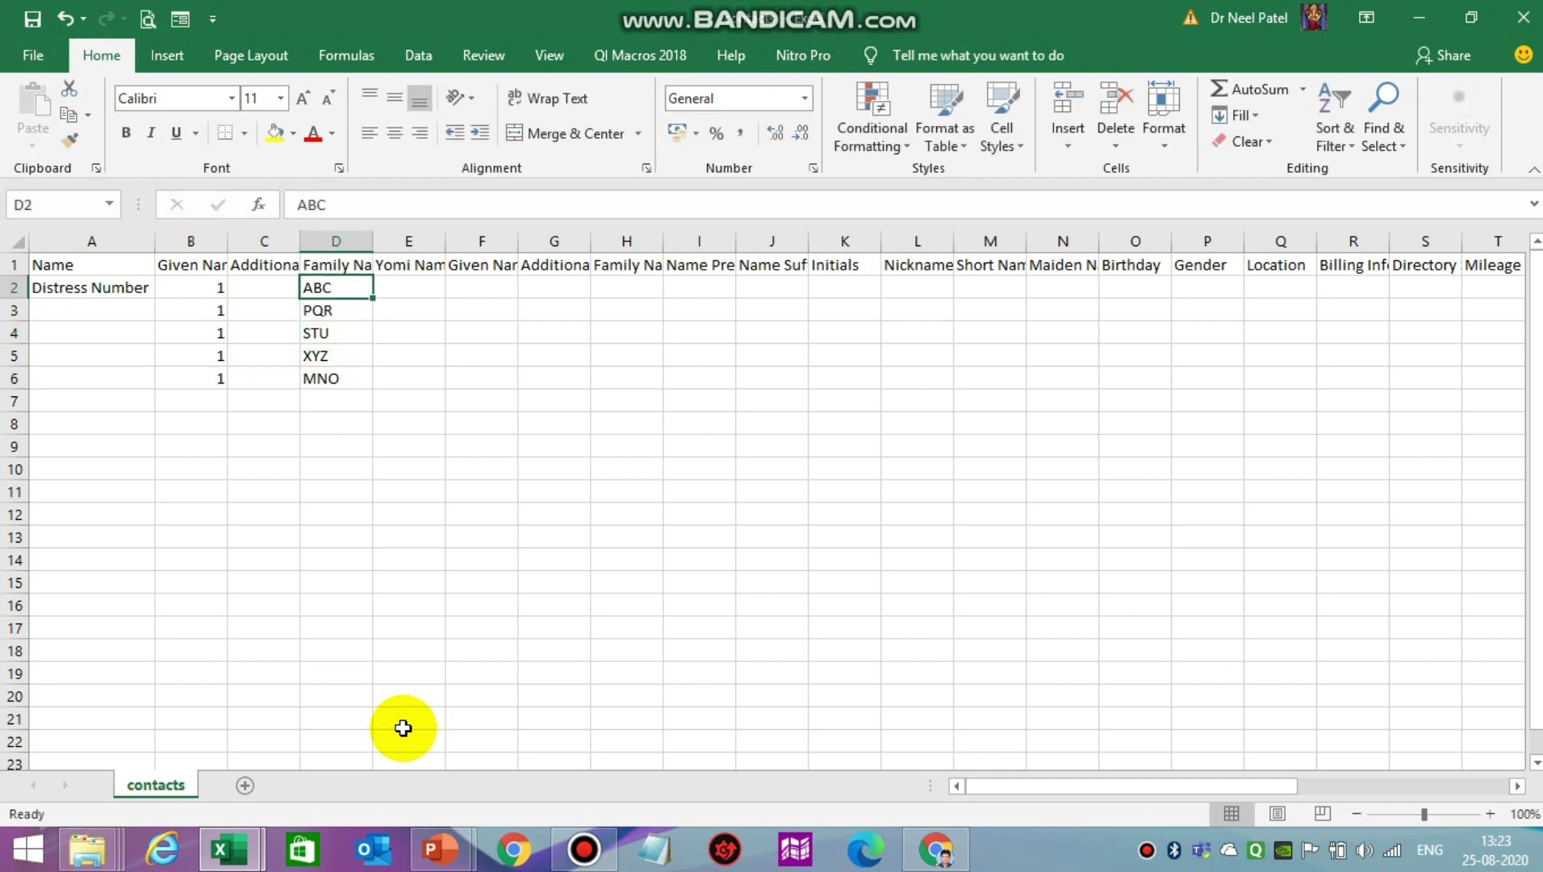
pyautogui.press('Left')
pyautogui.press('Left')
pyautogui.press('Right')
pyautogui.press('Left')
pyautogui.press('Down')
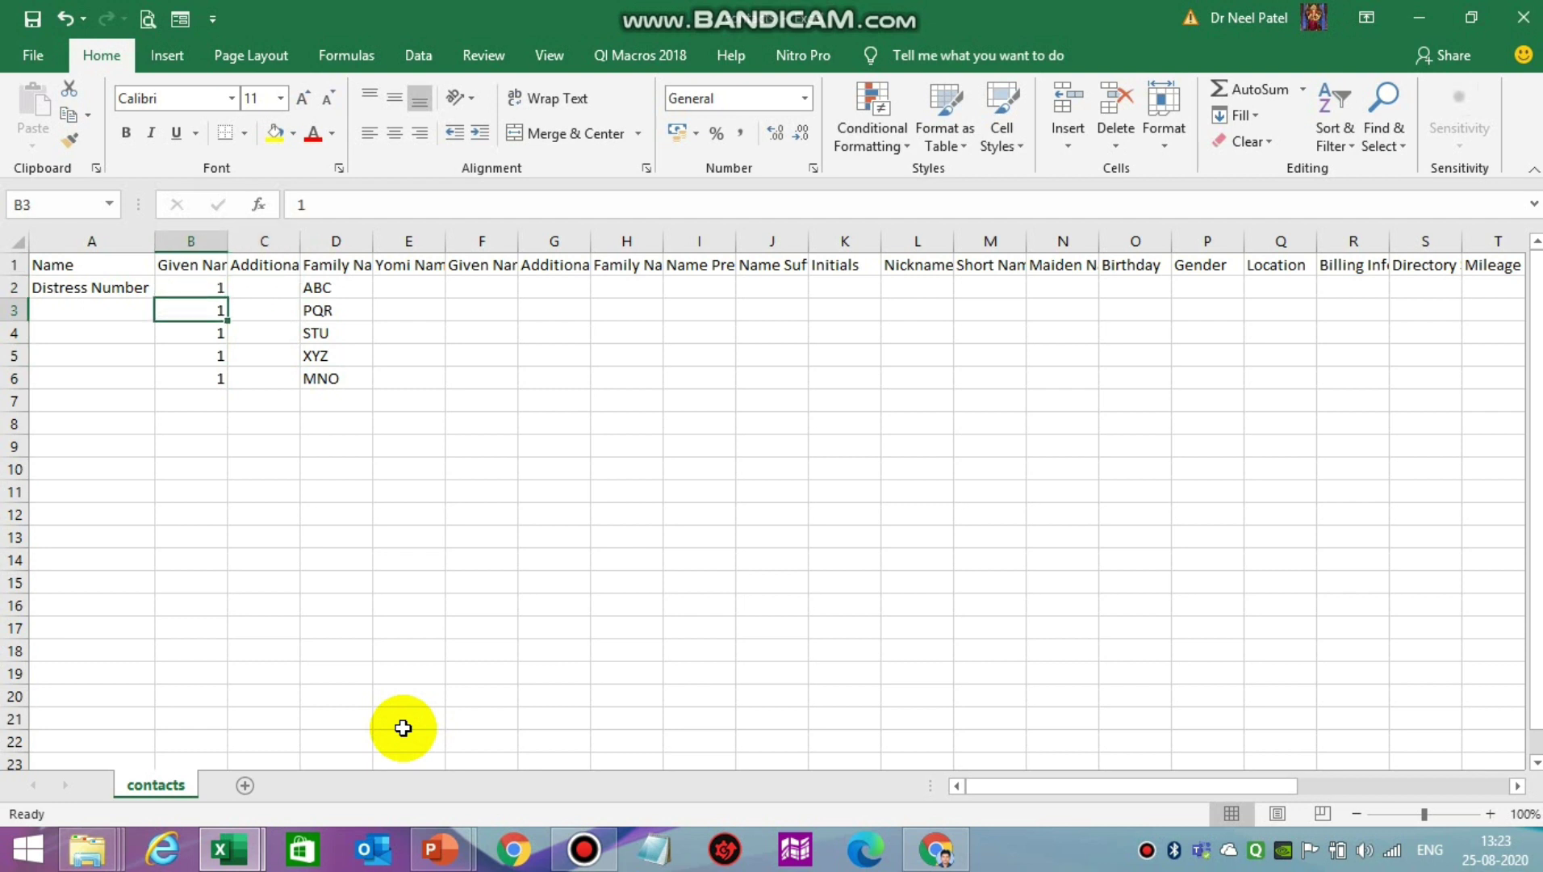
# Step: Select cell AE2, the first entry in the Phone 1 - Value column of the contacts sheet
pyautogui.press('Right')
pyautogui.press('Right')
pyautogui.press('Up')
pyautogui.press('Right')
pyautogui.press('Right')
pyautogui.press('Right')
pyautogui.press('Right')
pyautogui.press('Right')
pyautogui.press('Right')
pyautogui.press('Right')
pyautogui.press('Right')
pyautogui.press('Right')
pyautogui.press('Right')
pyautogui.press('Right')
pyautogui.press('Right')
pyautogui.press('Right')
pyautogui.press('Right')
pyautogui.press('Right')
pyautogui.press('Right')
pyautogui.press('Right')
pyautogui.press('Right')
pyautogui.press('Right')
pyautogui.press('Right')
pyautogui.press('Right')
pyautogui.press('Right')
pyautogui.press('Right')
pyautogui.press('Right')
pyautogui.press('Right')
pyautogui.press('Left')
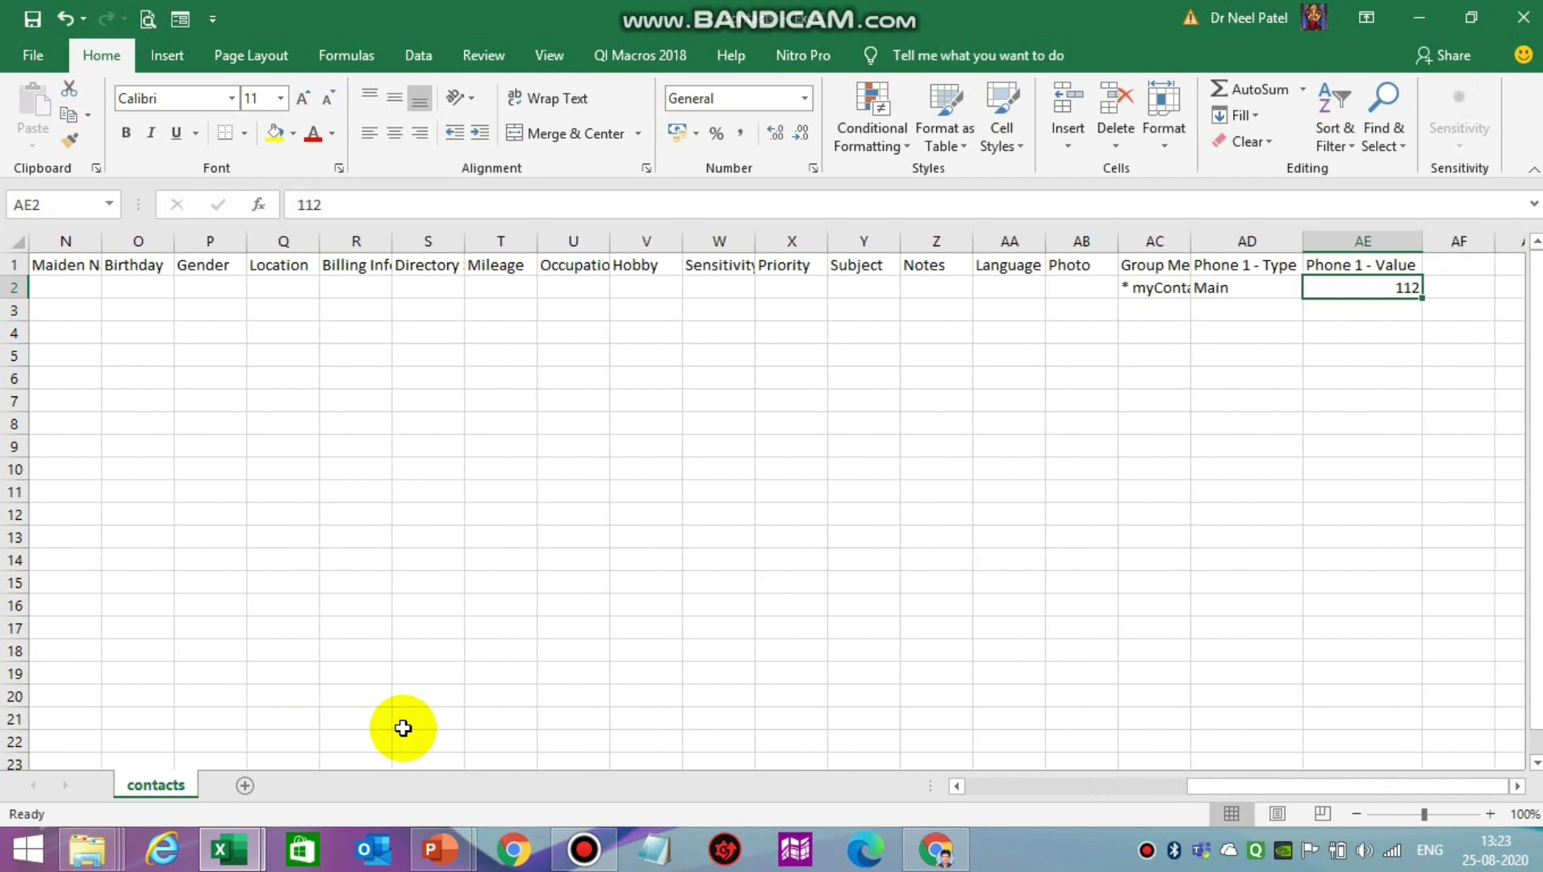
# Step: Switch to the Contact List for Whatsapp Group workbook and copy the five mobile numbers in cells B2:B6
pyautogui.click(226, 847)
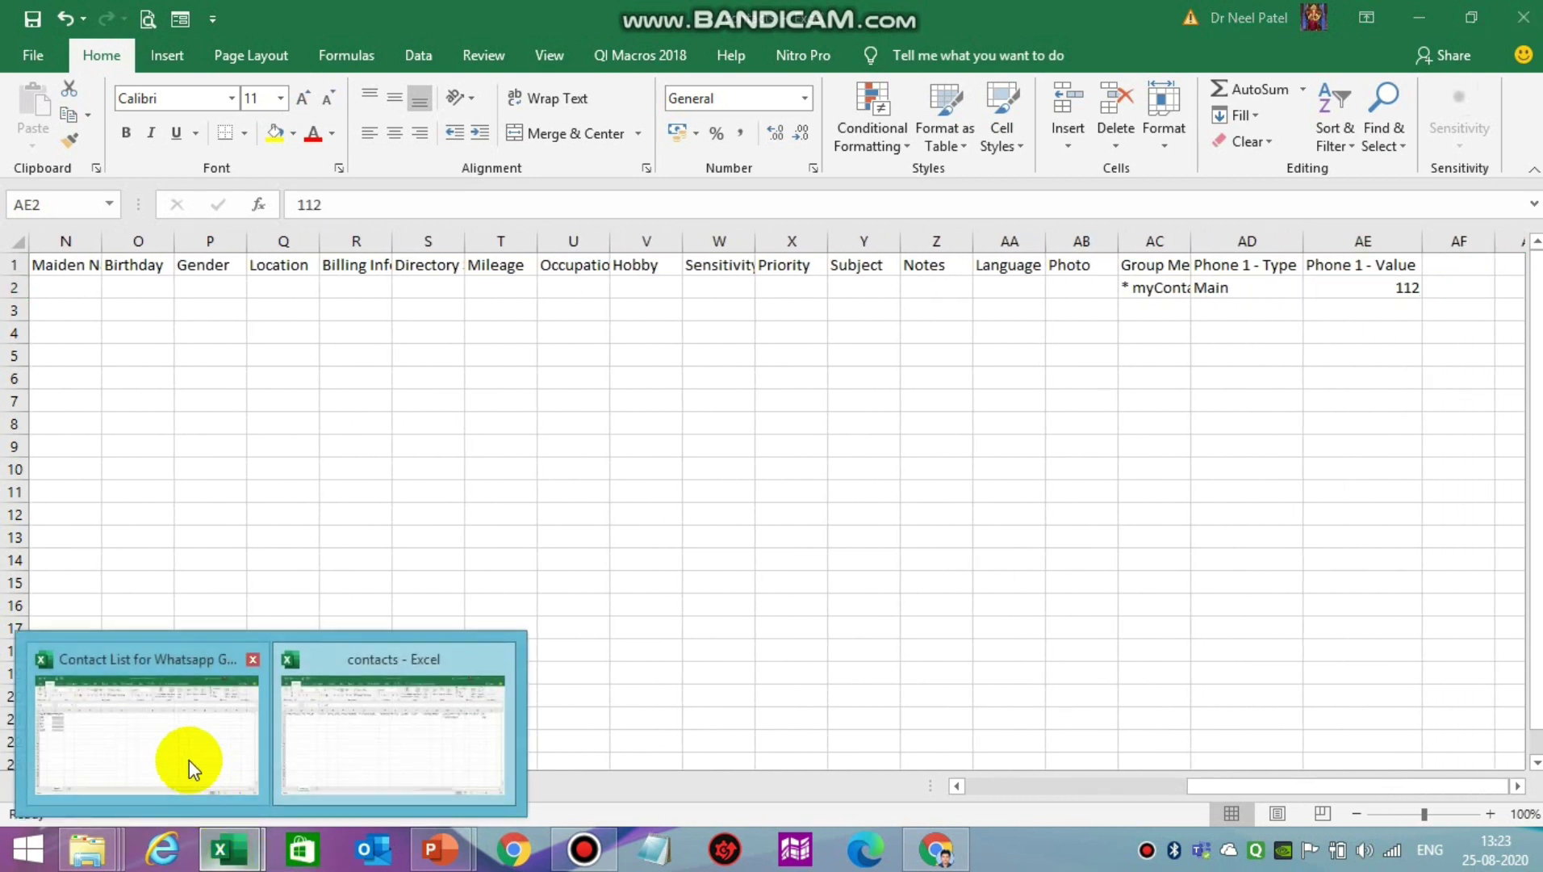
pyautogui.click(188, 757)
pyautogui.press('Up')
pyautogui.press('Up')
pyautogui.press('Up')
pyautogui.press('Up')
pyautogui.press('Up')
pyautogui.press('Up')
pyautogui.press('Up')
pyautogui.press('Up')
pyautogui.press('Up')
pyautogui.press('Up')
pyautogui.press('Up')
pyautogui.press('Up')
pyautogui.press('Up')
pyautogui.press('Up')
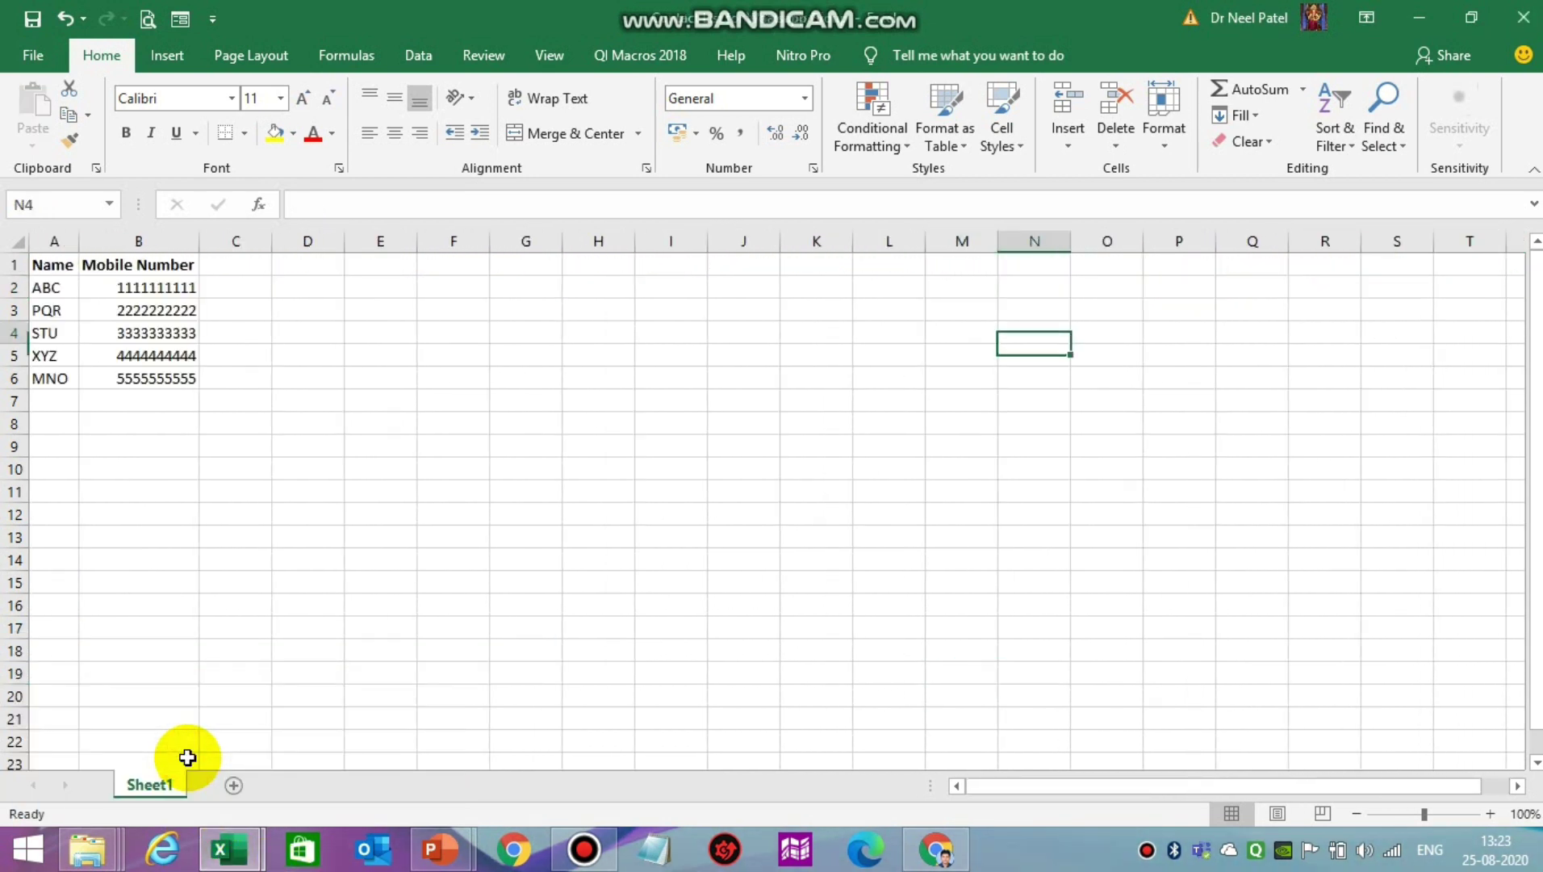
pyautogui.press('Up')
pyautogui.press('Left')
pyautogui.press('Left')
pyautogui.press('Left')
pyautogui.press('Left')
pyautogui.press('Left')
pyautogui.press('Left')
pyautogui.press('Left')
pyautogui.press('Left')
pyautogui.press('Left')
pyautogui.press('Left')
pyautogui.press('Left')
pyautogui.press('Up')
pyautogui.press('Left')
pyautogui.press('Right')
pyautogui.press('Up')
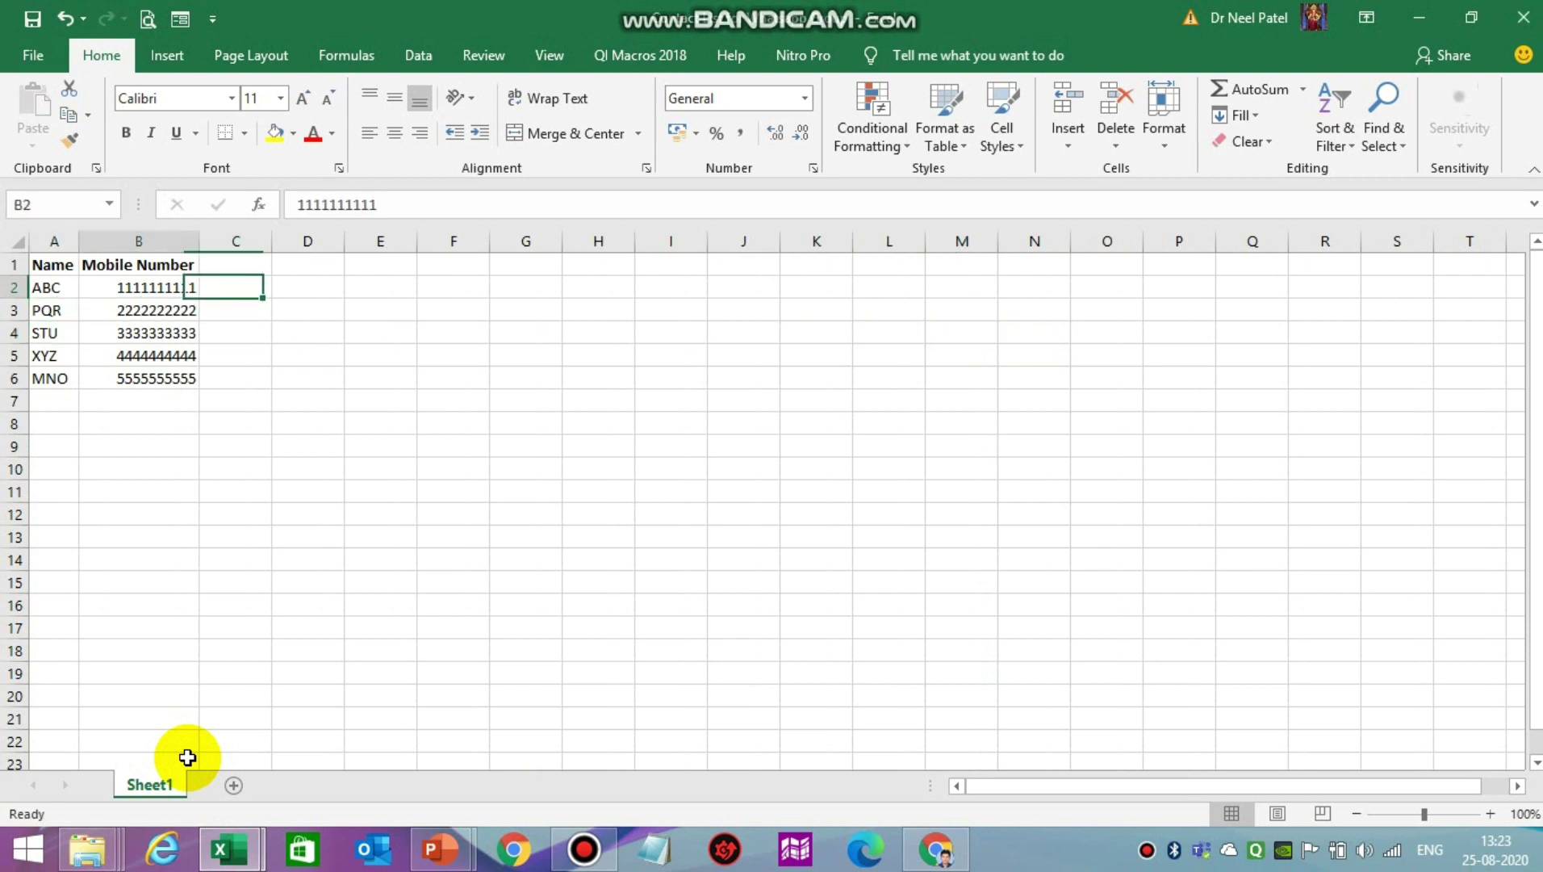
pyautogui.press('Left')
pyautogui.hotkey('shift', 'Down')
pyautogui.hotkey('shift', 'Down')
pyautogui.hotkey('shift', 'Down')
pyautogui.hotkey('shift', 'Down')
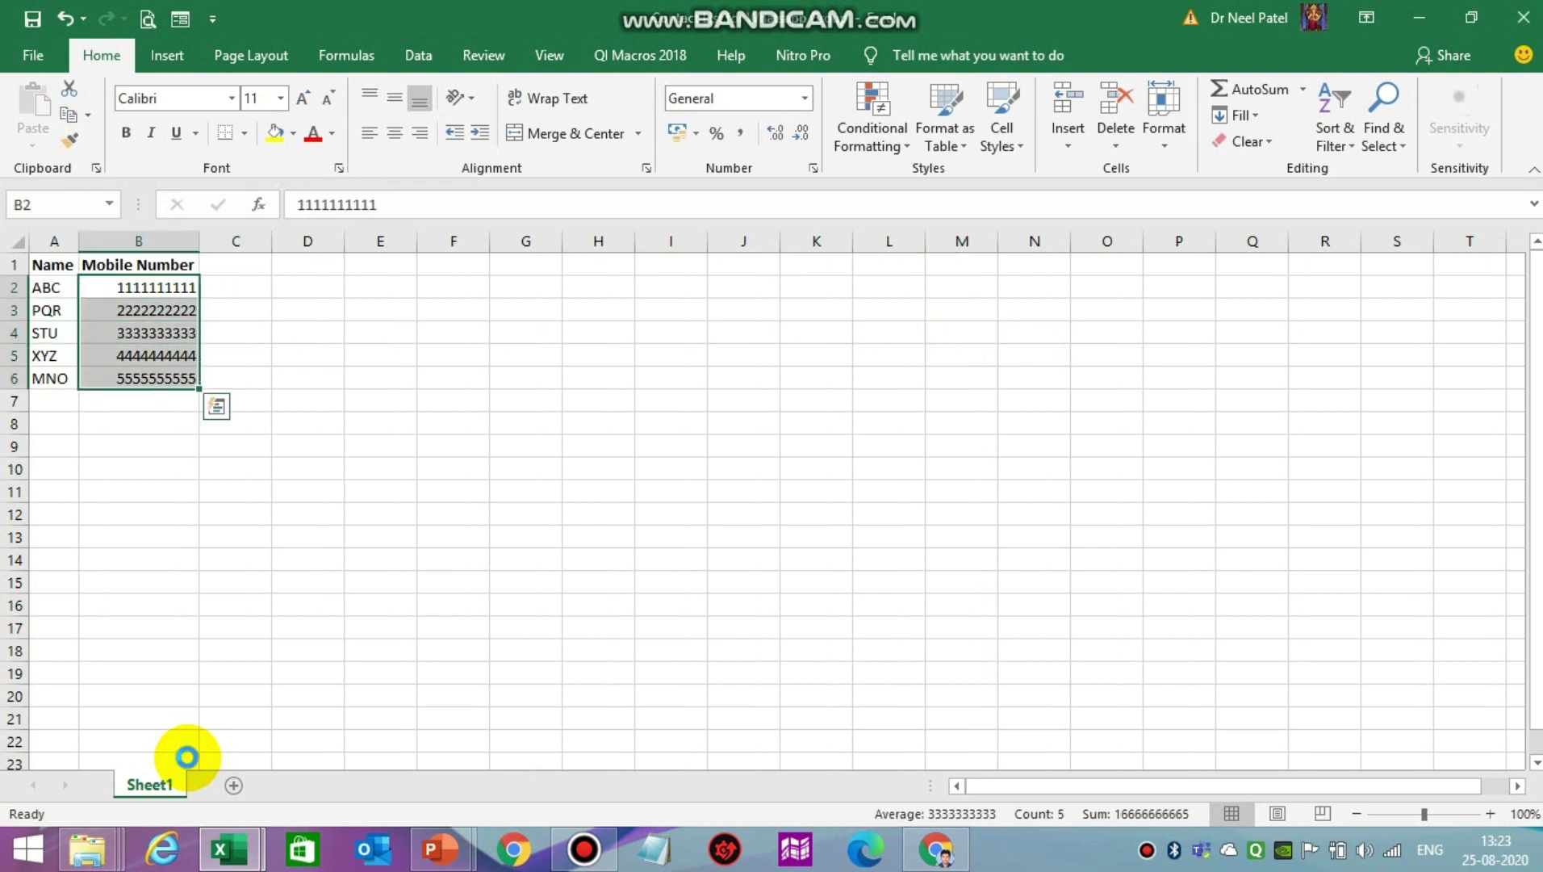
pyautogui.hotkey('ctrl', 'c')
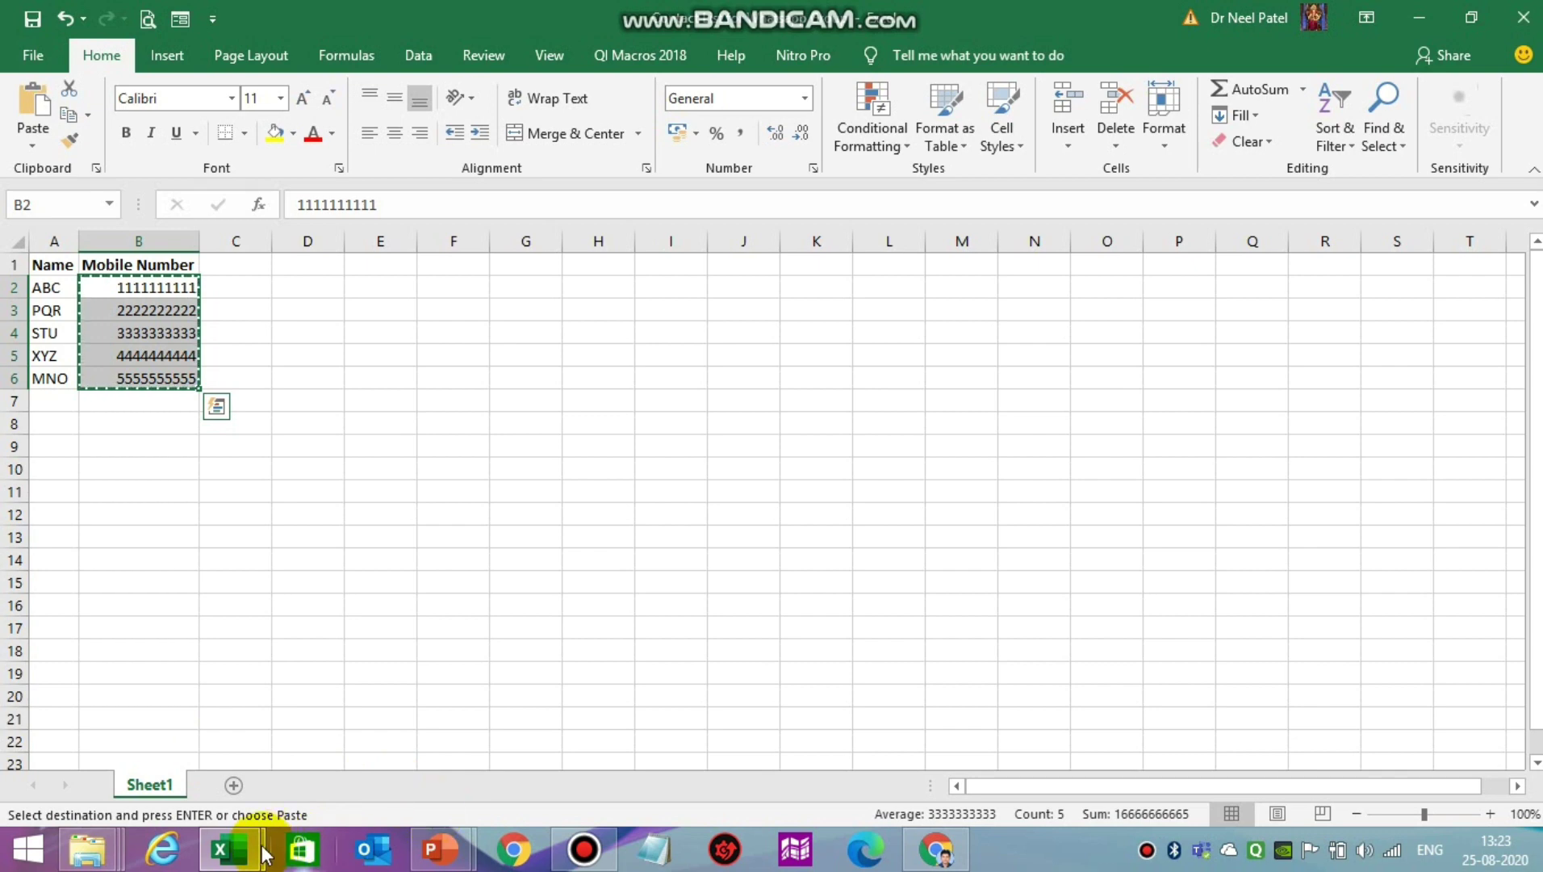
# Step: Return to the contacts workbook and paste the mobile numbers into the Phone 1 - Value column, starting at cell AE2
pyautogui.click(232, 848)
pyautogui.moveTo(416, 714)
pyautogui.click(180, 722)
pyautogui.click(226, 852)
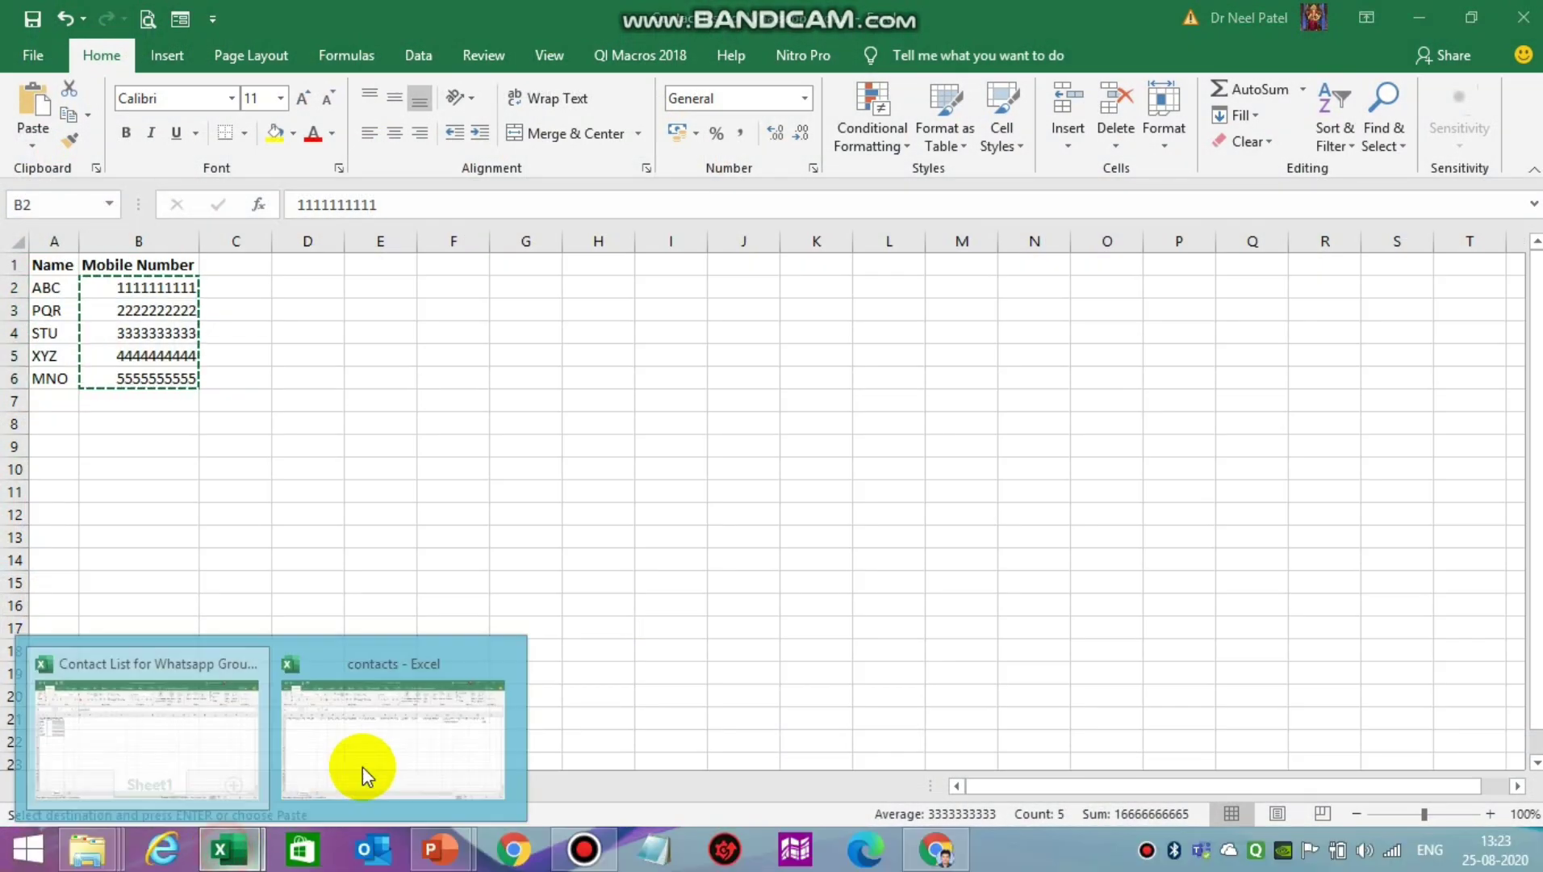
pyautogui.click(372, 762)
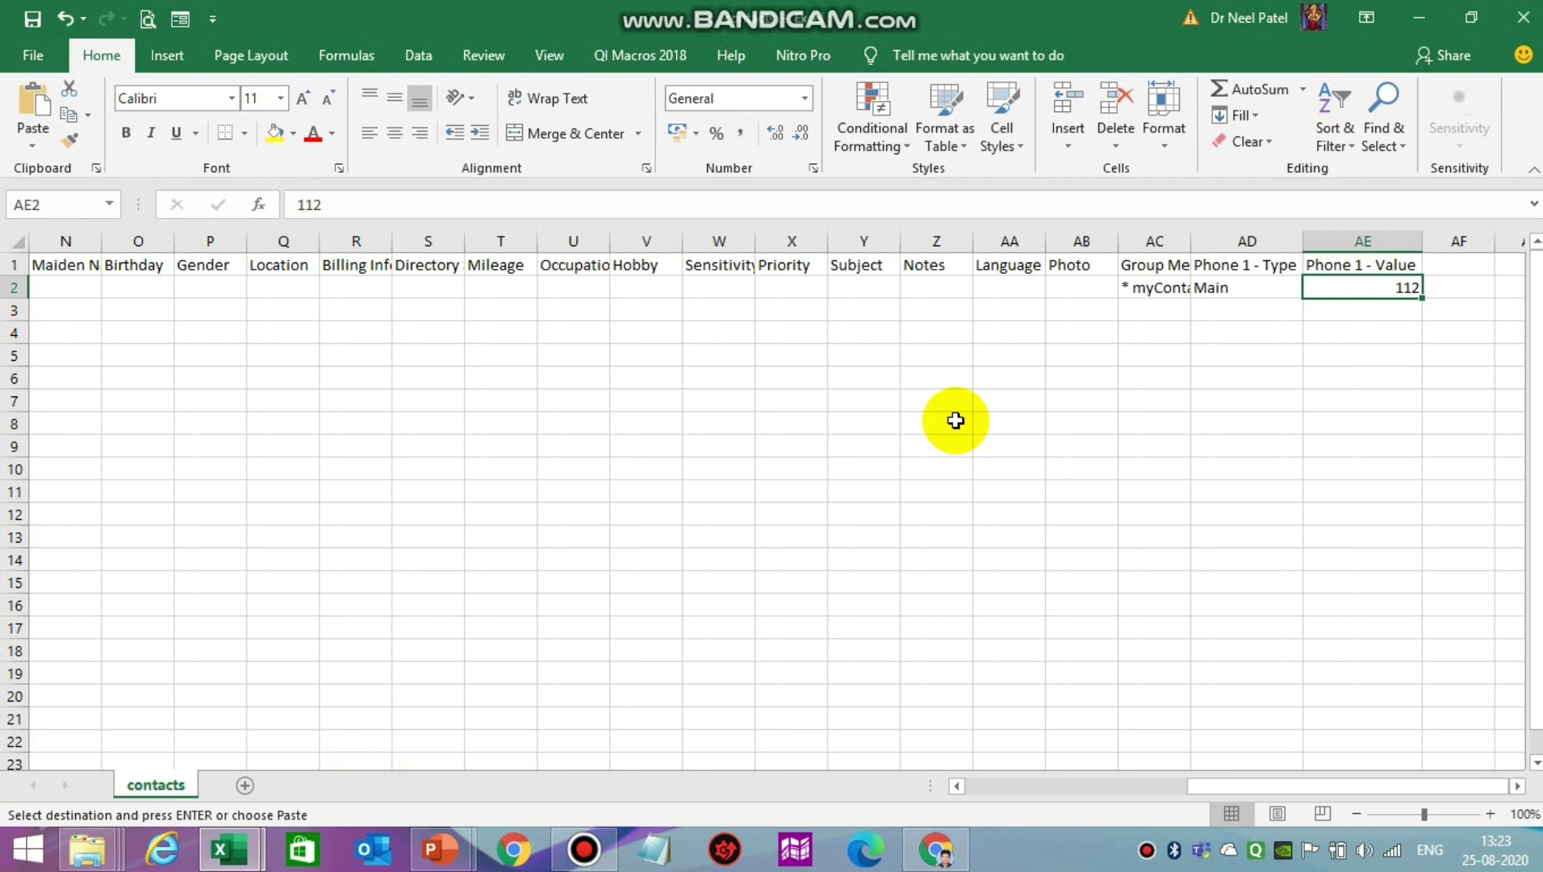
pyautogui.hotkey('ctrl', 'v')
pyautogui.press('Left')
pyautogui.press('Right')
pyautogui.press('Down')
pyautogui.press('Down')
pyautogui.press('Down')
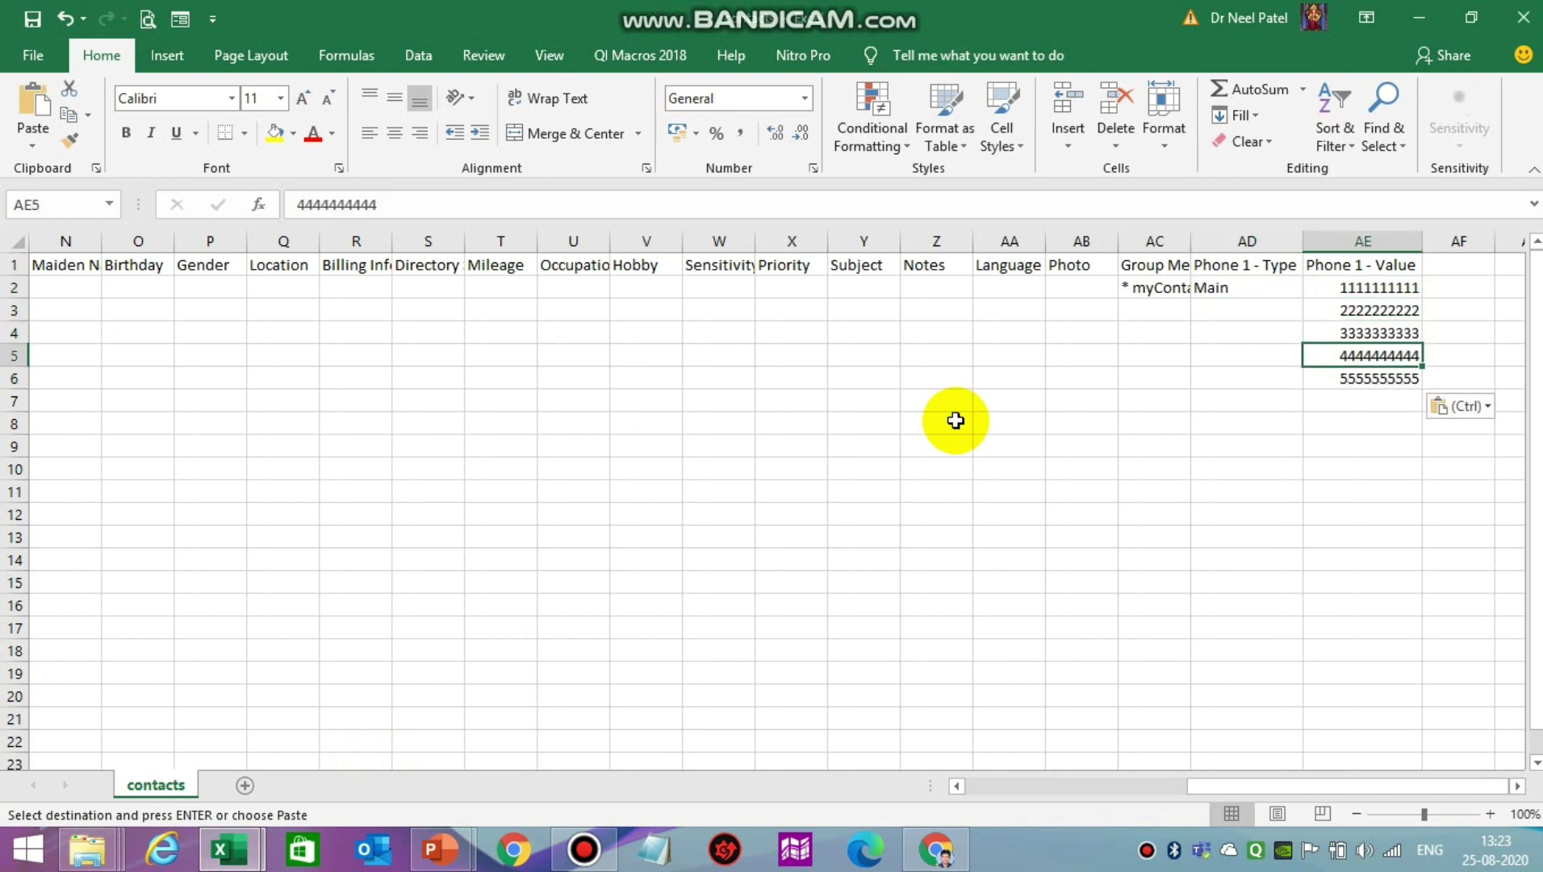
pyautogui.press('Up')
pyautogui.press('Up')
pyautogui.press('Up')
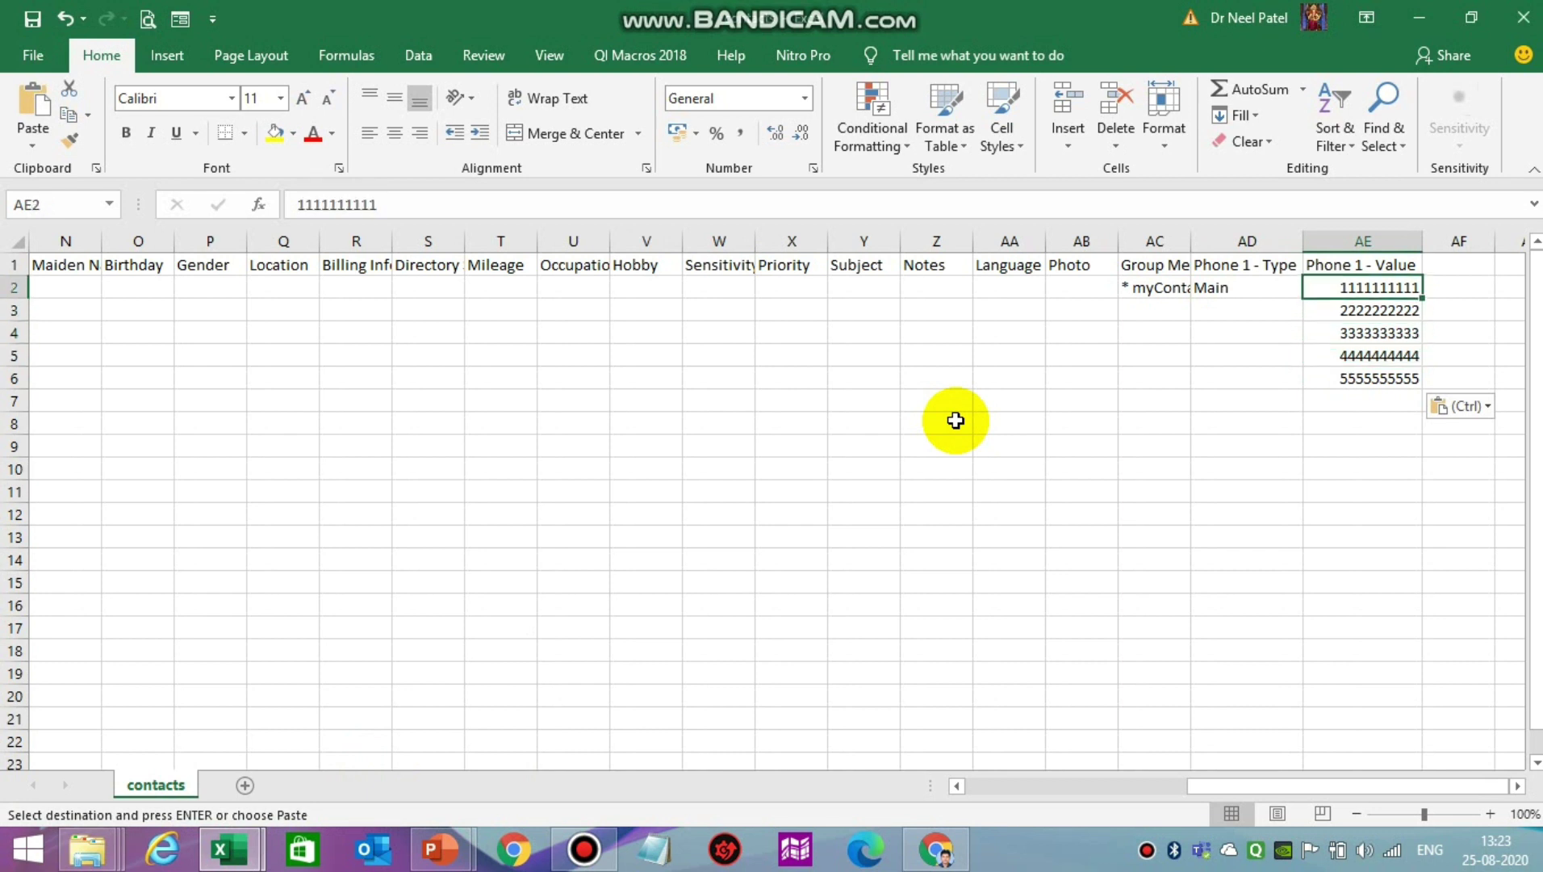
# Step: Examine the row 2 entries in the columns just before Phone 1 - Value
pyautogui.press('Left')
pyautogui.press('Left')
pyautogui.press('Left')
pyautogui.press('Left')
pyautogui.press('Left')
pyautogui.press('Left')
pyautogui.press('Left')
pyautogui.press('Right')
pyautogui.press('Right')
pyautogui.press('Right')
pyautogui.press('Right')
pyautogui.press('Right')
pyautogui.press('Right')
pyautogui.press('Right')
# Step: Replace the Name entry in cell A2 with the formula =CONCATENATE(B2,D2) to join the Given Name and Family Name
pyautogui.press('Left')
pyautogui.press('Left')
pyautogui.press('Left')
pyautogui.press('Left')
pyautogui.press('Left')
pyautogui.press('Left')
pyautogui.press('Left')
pyautogui.press('Left')
pyautogui.press('Left')
pyautogui.press('Left')
pyautogui.press('Left')
pyautogui.press('Left')
pyautogui.press('Left')
pyautogui.press('Left')
pyautogui.press('Left')
pyautogui.press('Left')
pyautogui.press('Left')
pyautogui.press('Left')
pyautogui.press('Left')
pyautogui.press('Left')
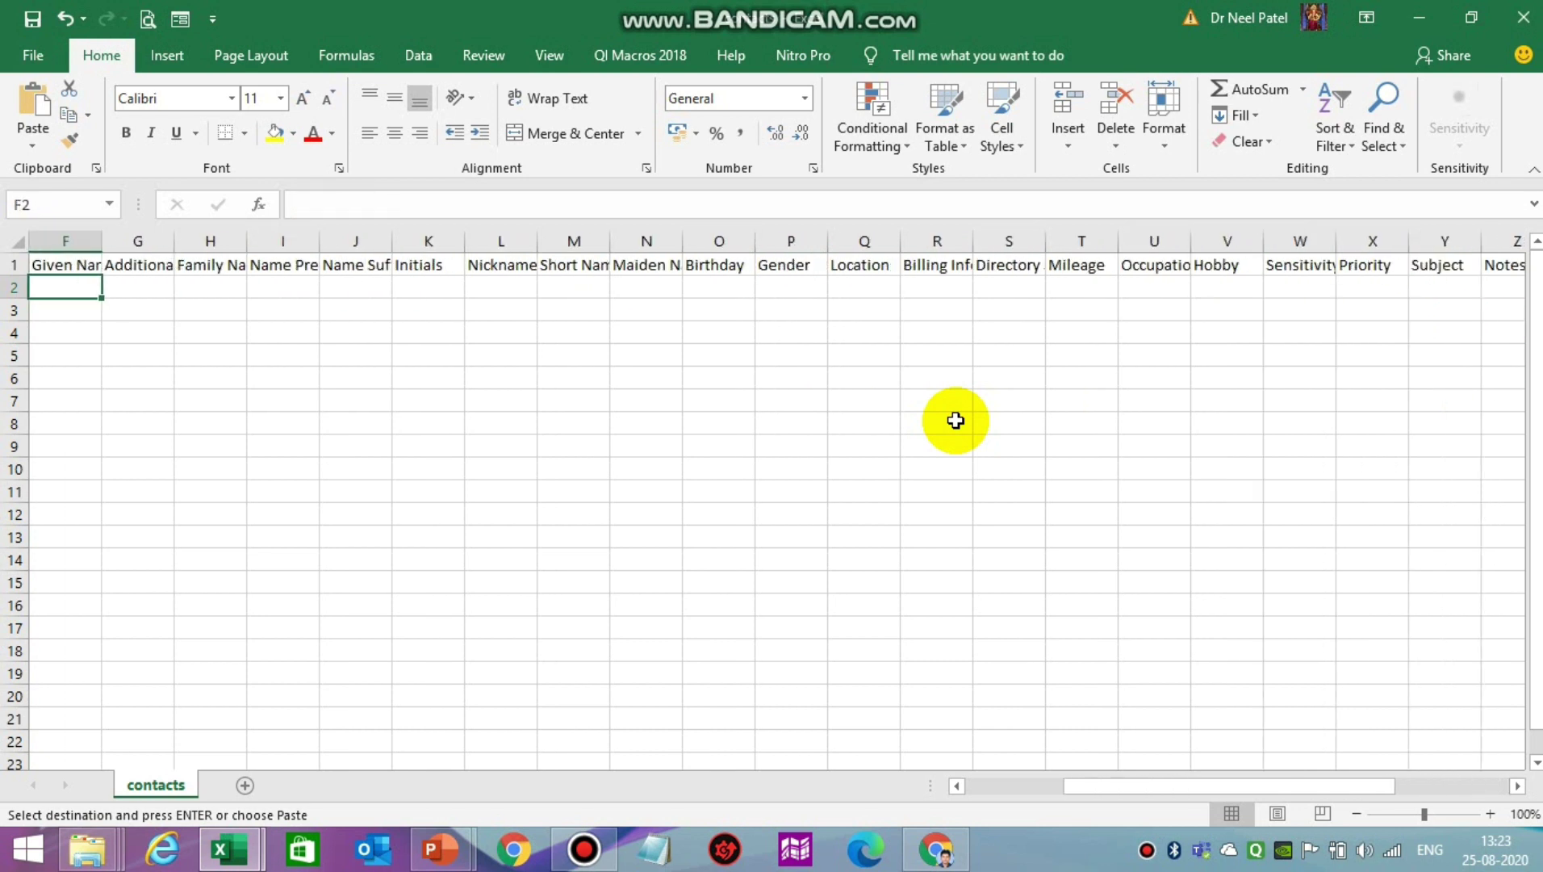
pyautogui.press('Left')
pyautogui.press('Left')
pyautogui.press('Left')
pyautogui.press('Left')
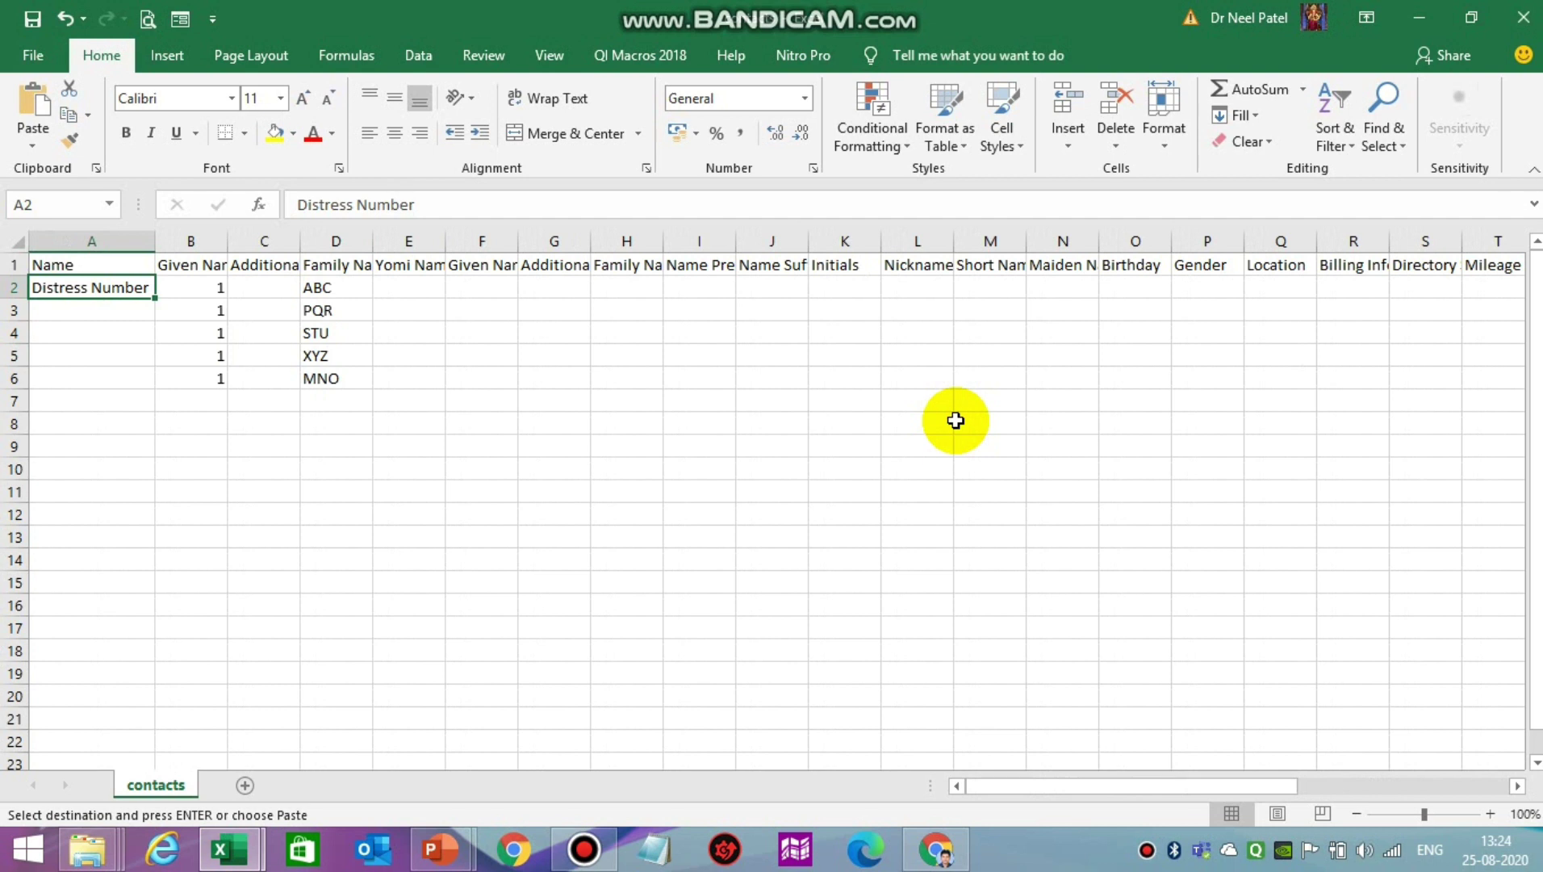
pyautogui.write('=c')
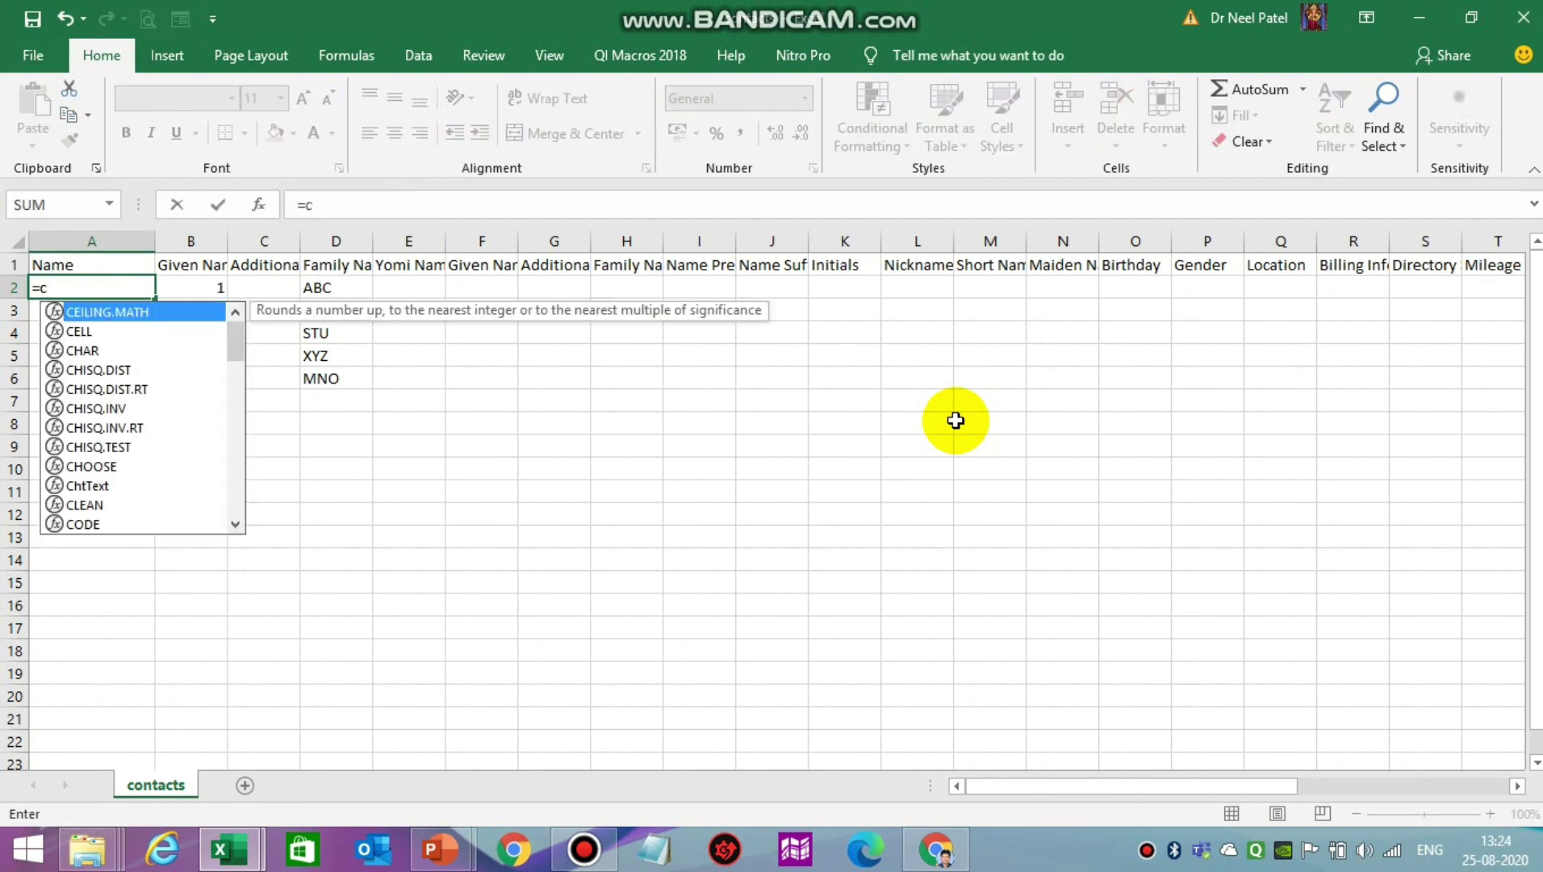
pyautogui.write('on')
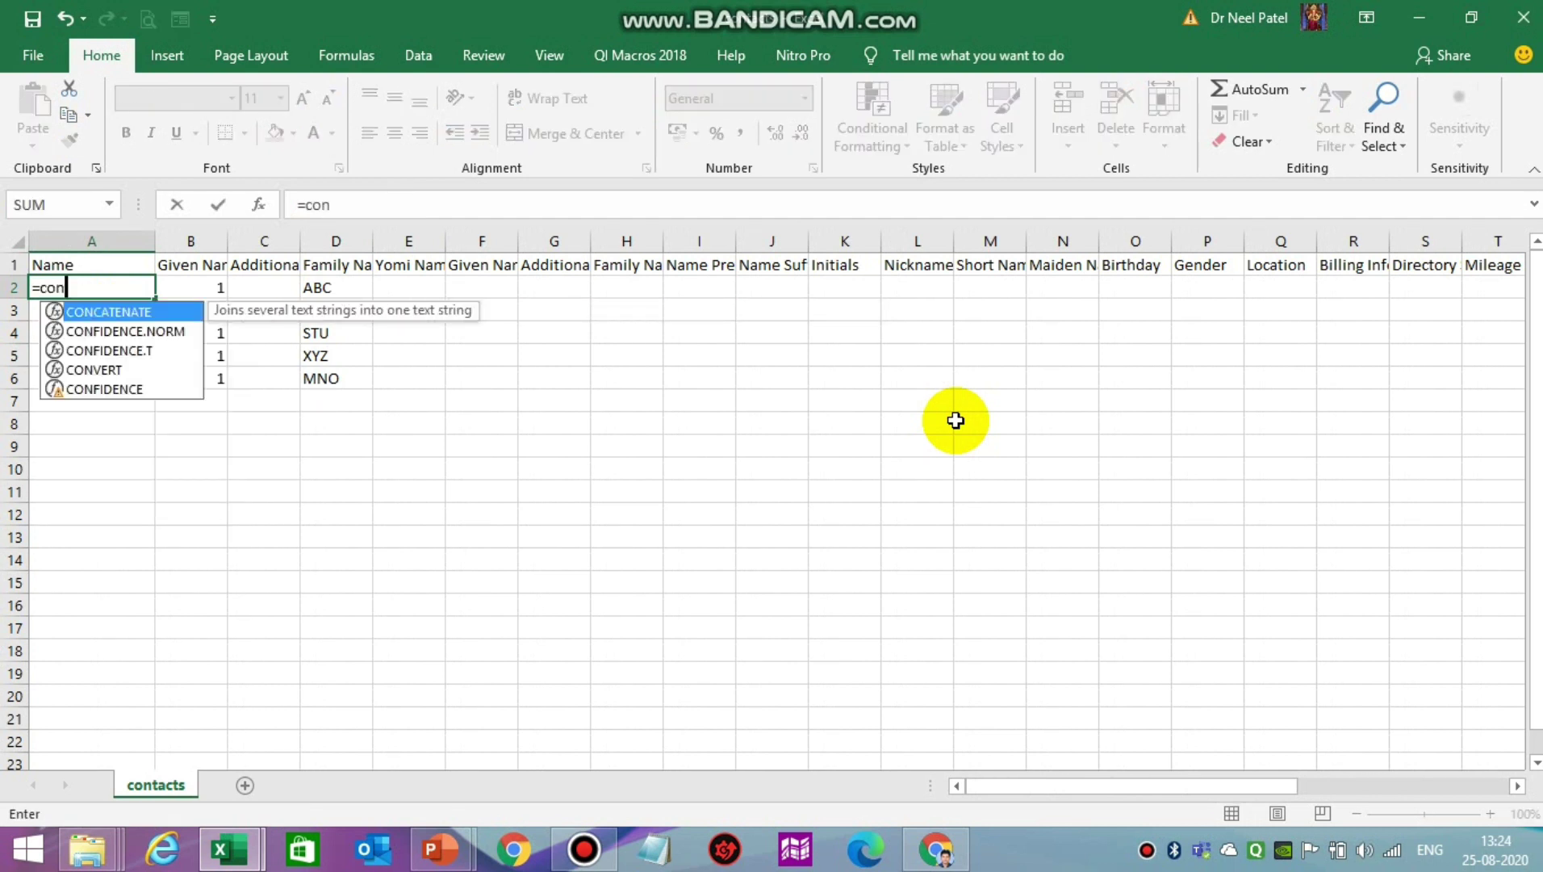
pyautogui.press('Tab')
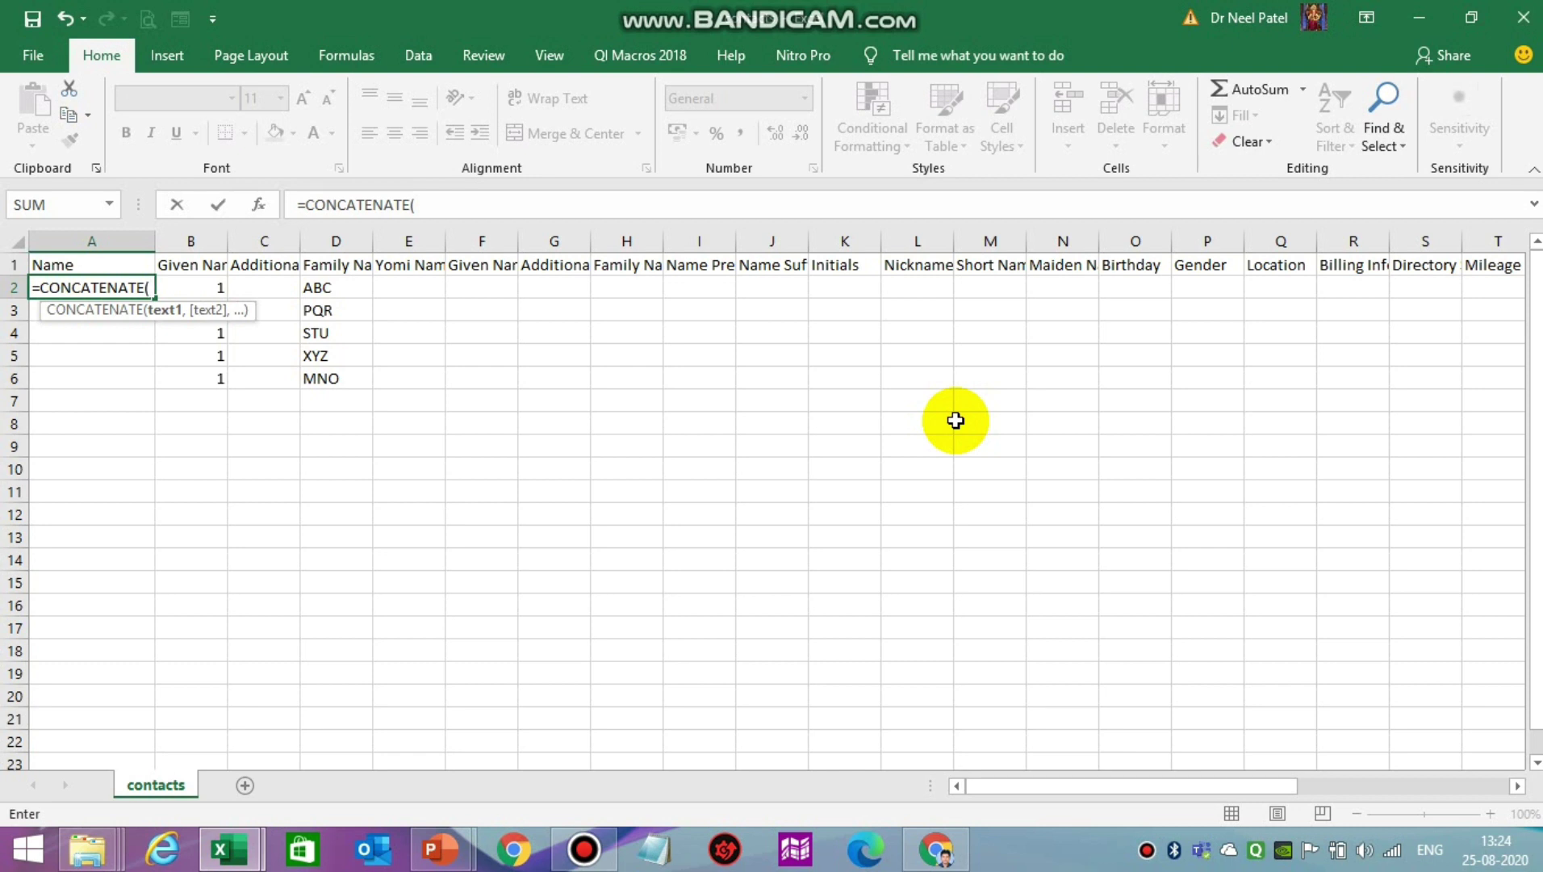
pyautogui.press('Right')
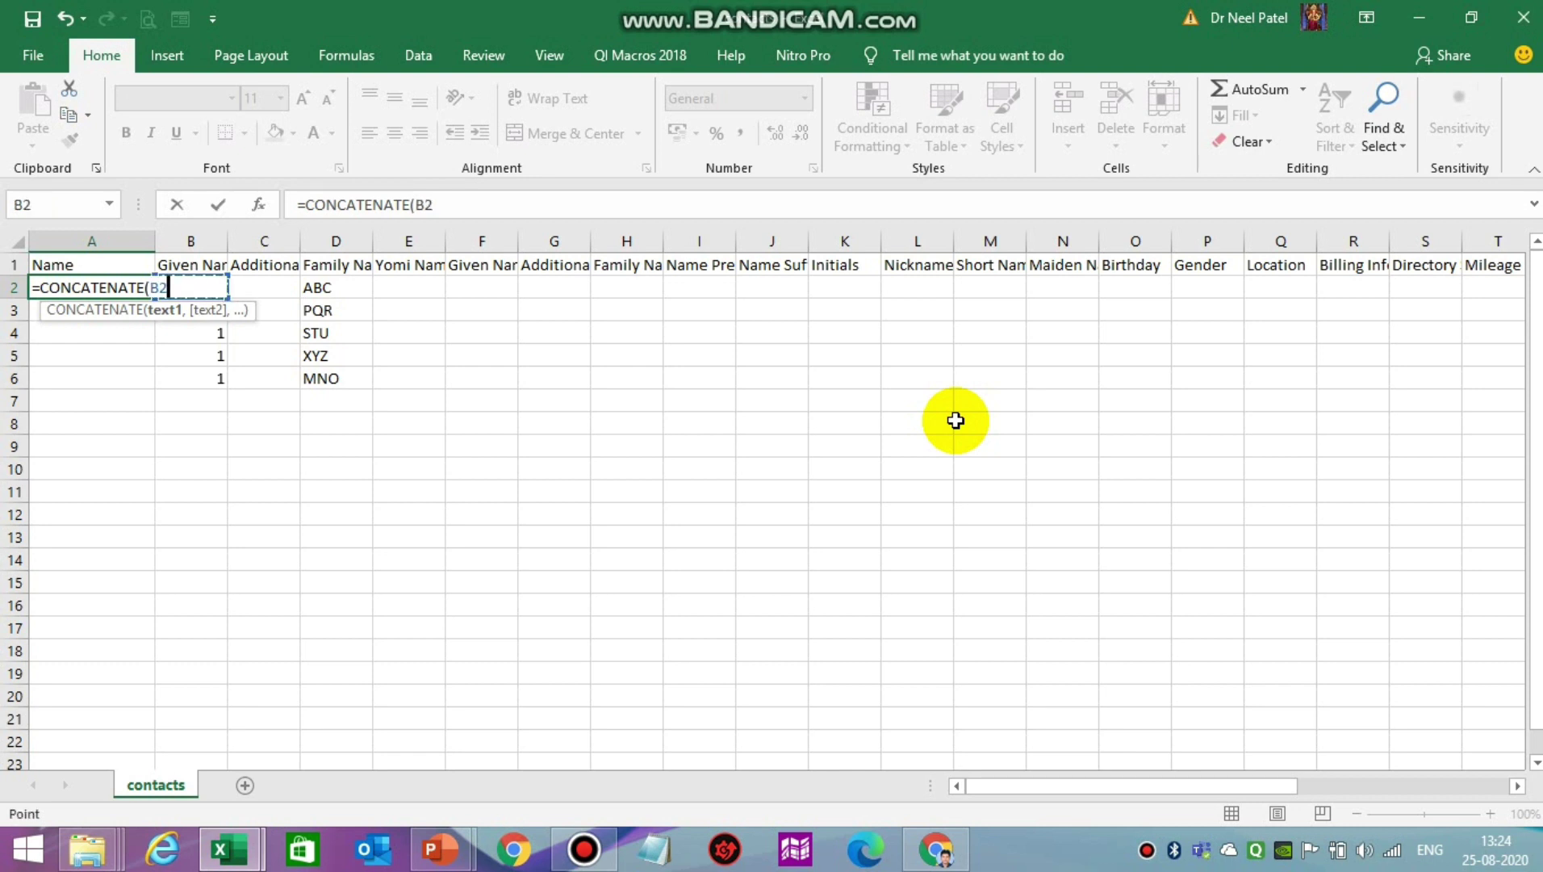
pyautogui.write(',')
pyautogui.press('Right')
pyautogui.press('Right')
pyautogui.press('Right')
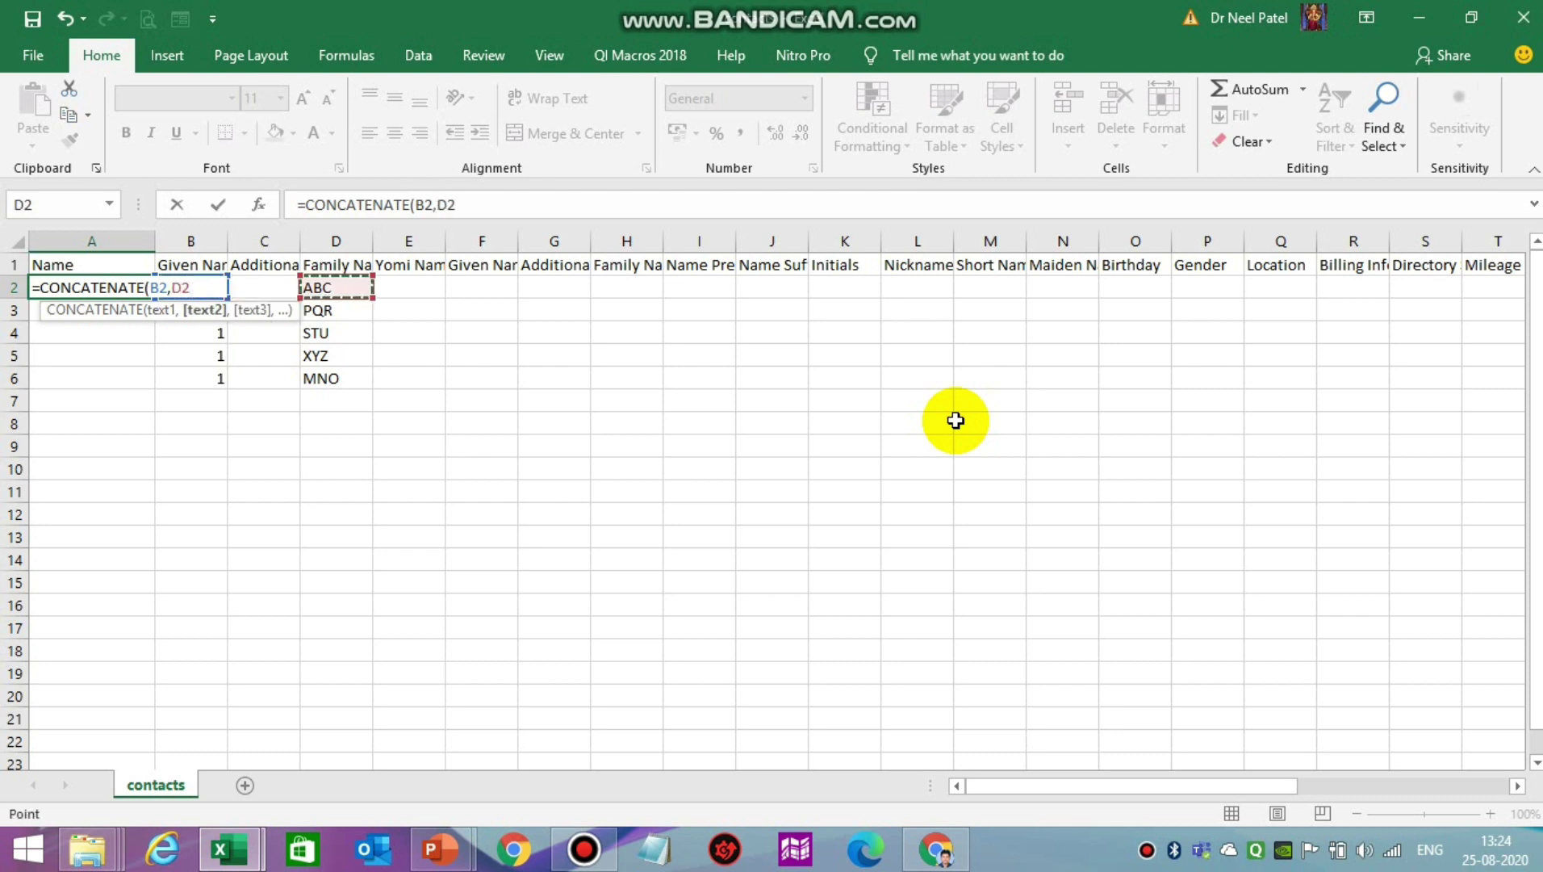
pyautogui.write(')')
pyautogui.hotkey('ctrl', 'Return')
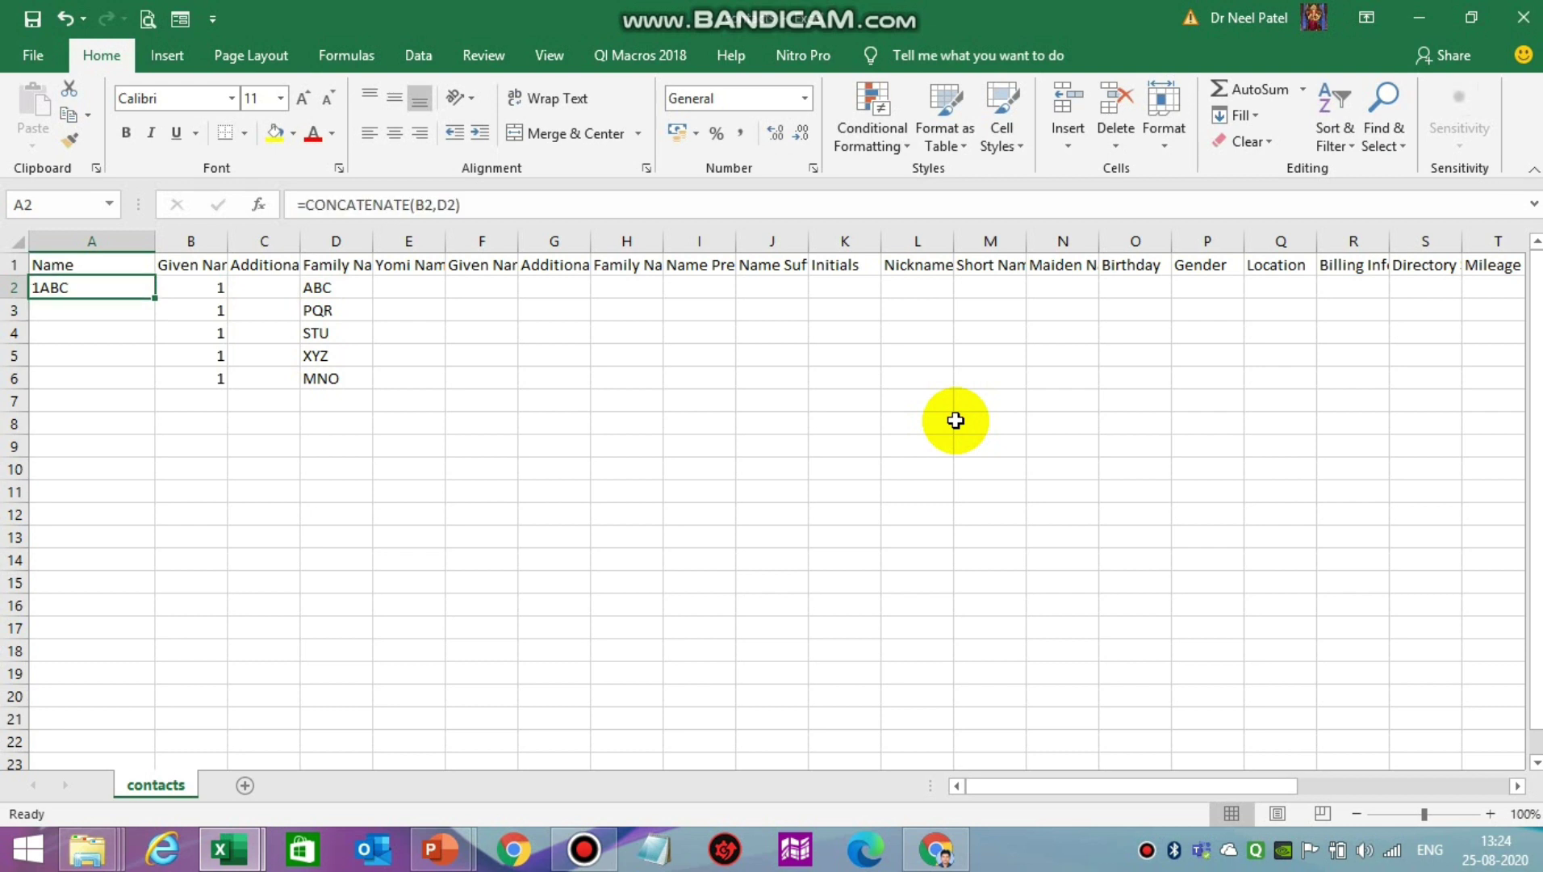
# Step: Copy the CONCATENATE formula from cell A2 into the Name cells A3:A6
pyautogui.hotkey('ctrl', 'c')
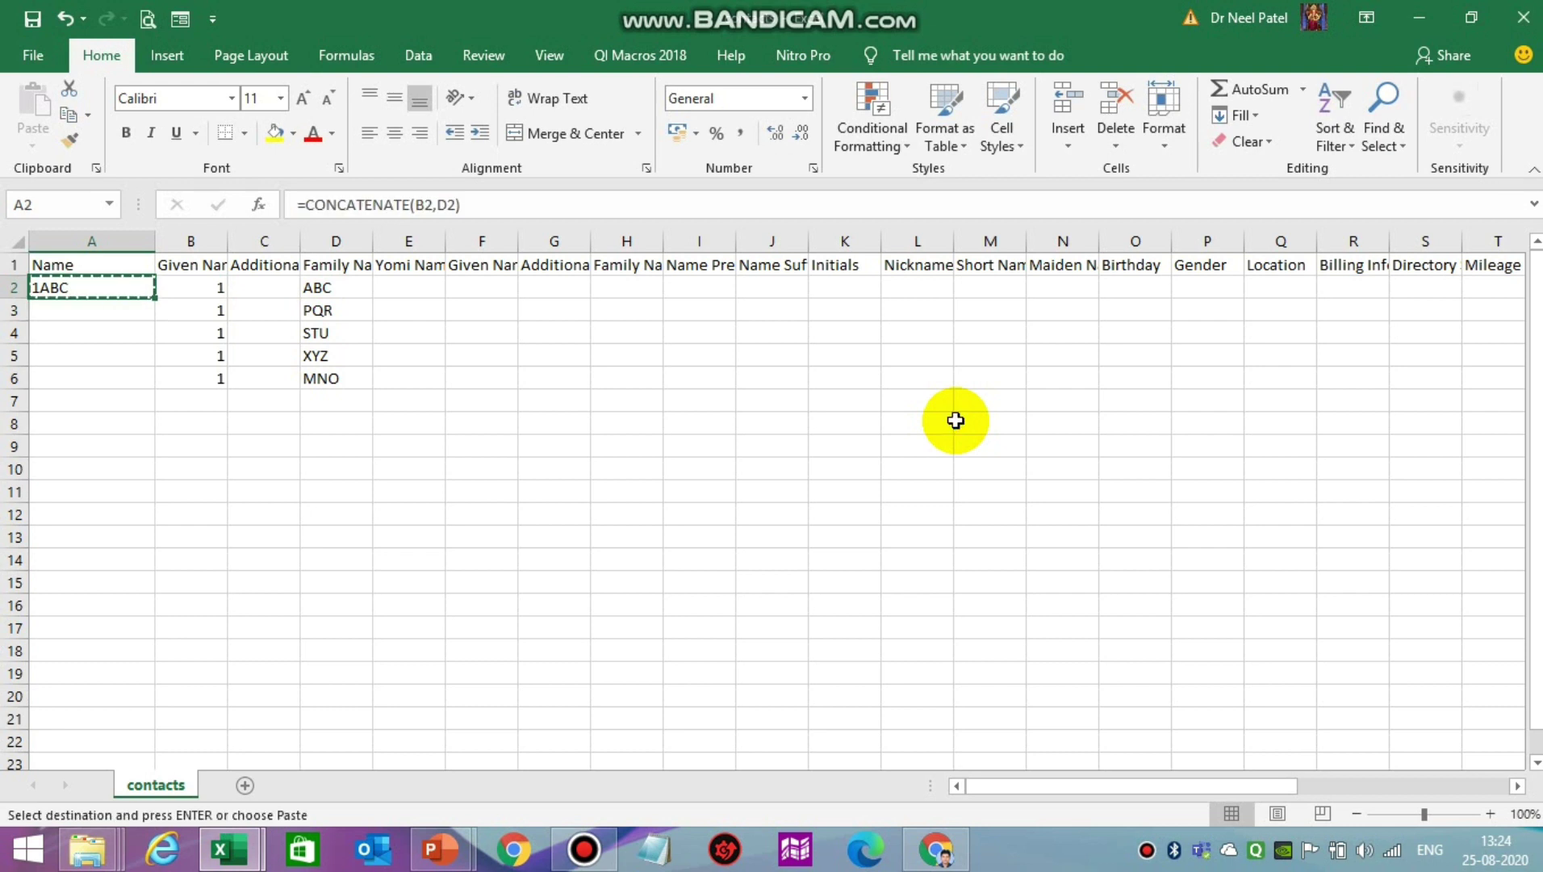
pyautogui.press('Down')
pyautogui.hotkey('shift', 'Down')
pyautogui.hotkey('shift', 'Down')
pyautogui.hotkey('shift', 'Down')
pyautogui.hotkey('ctrl', 'v')
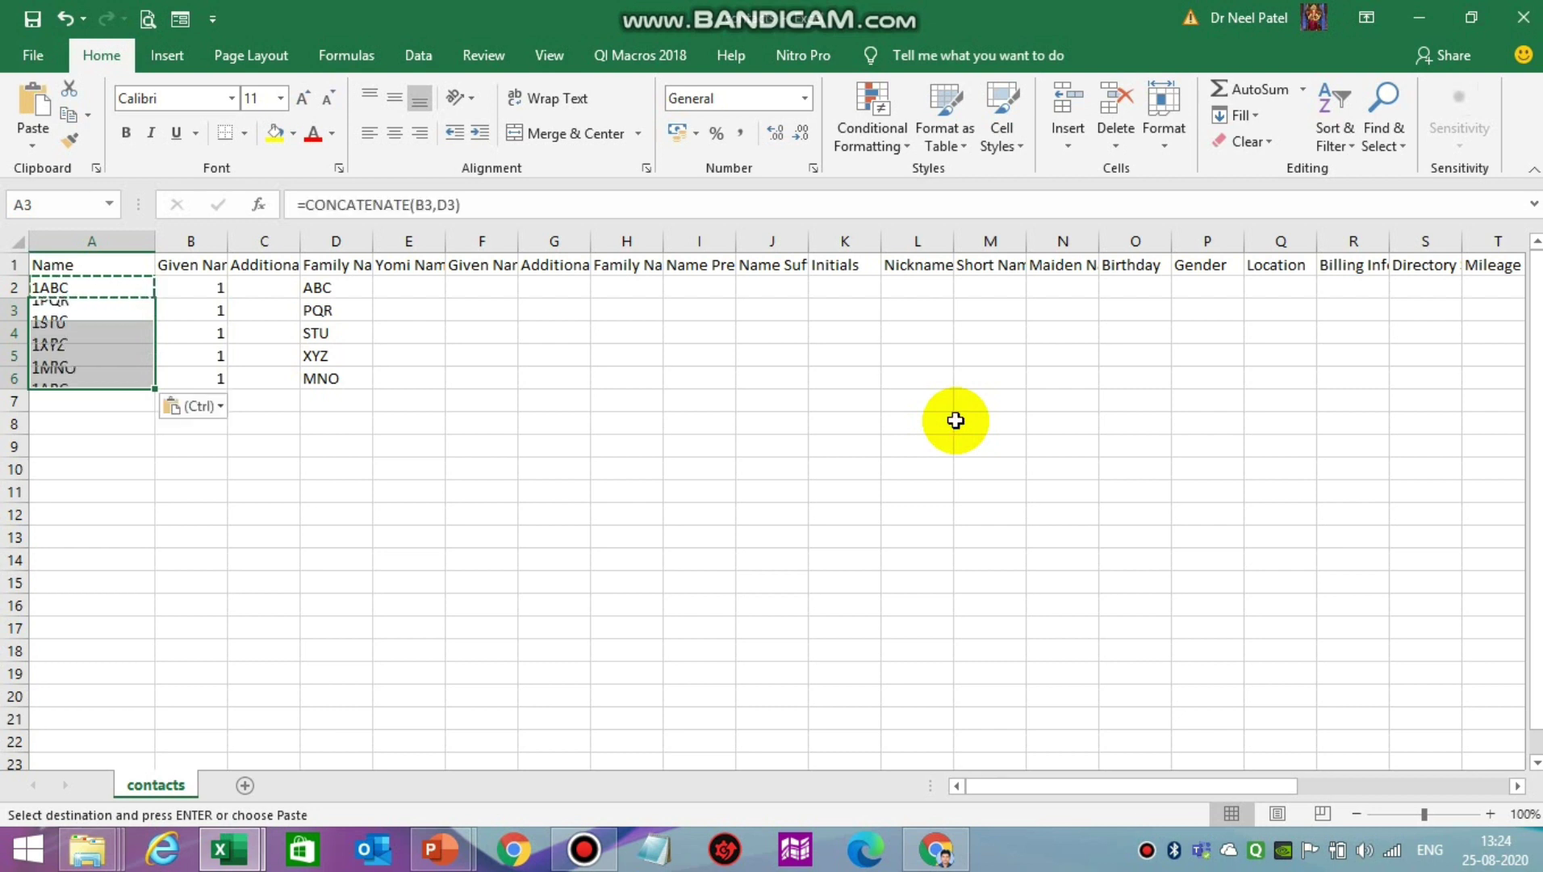
pyautogui.press('Escape')
pyautogui.press('Up')
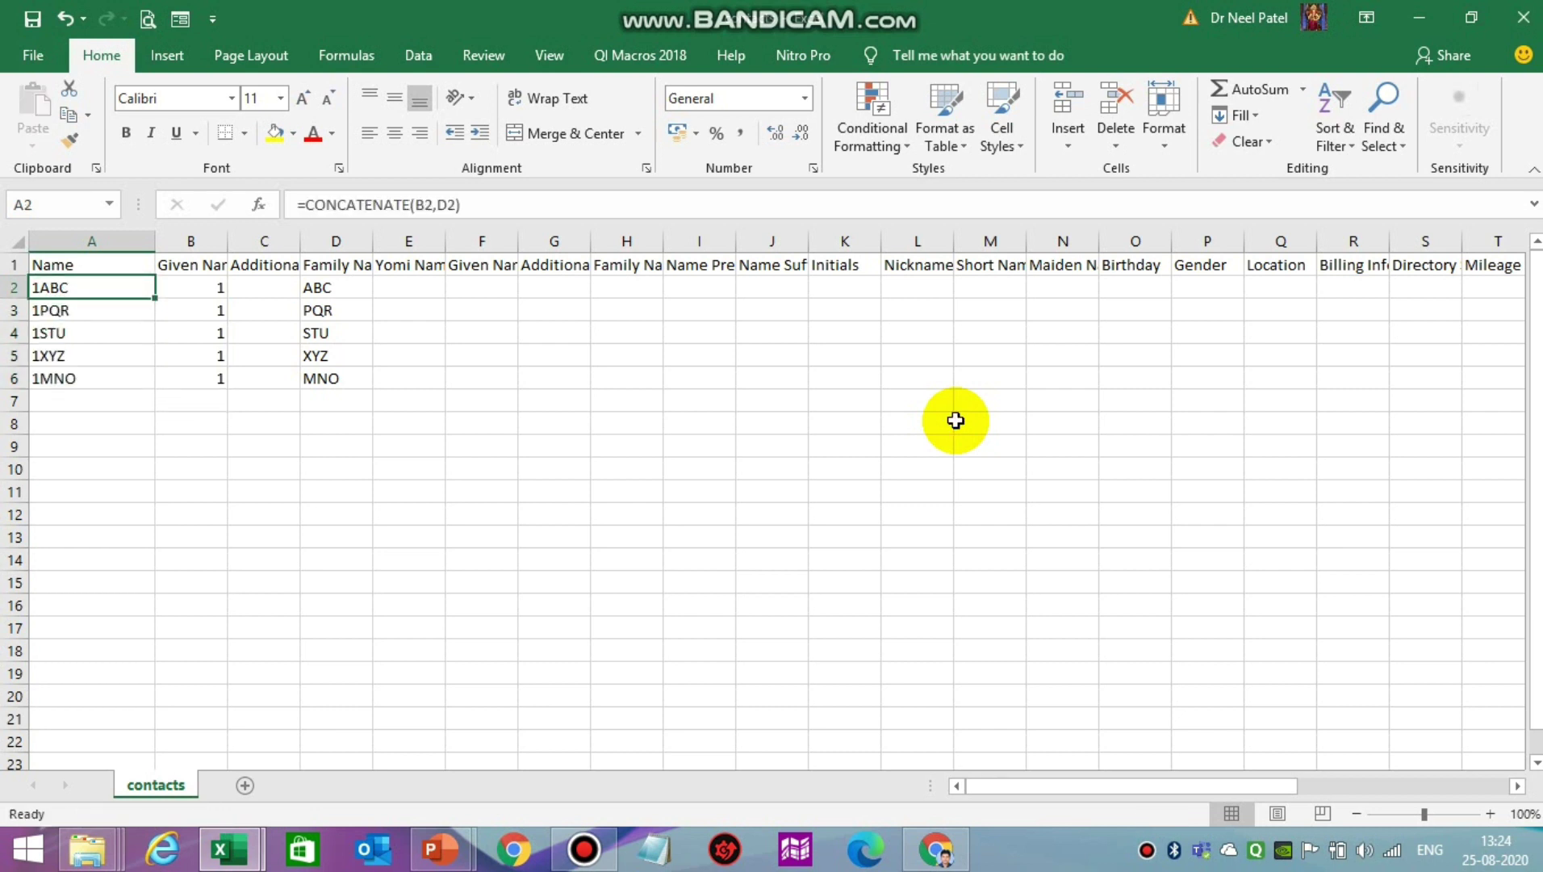
pyautogui.press('Right')
pyautogui.press('Left')
pyautogui.press('Right')
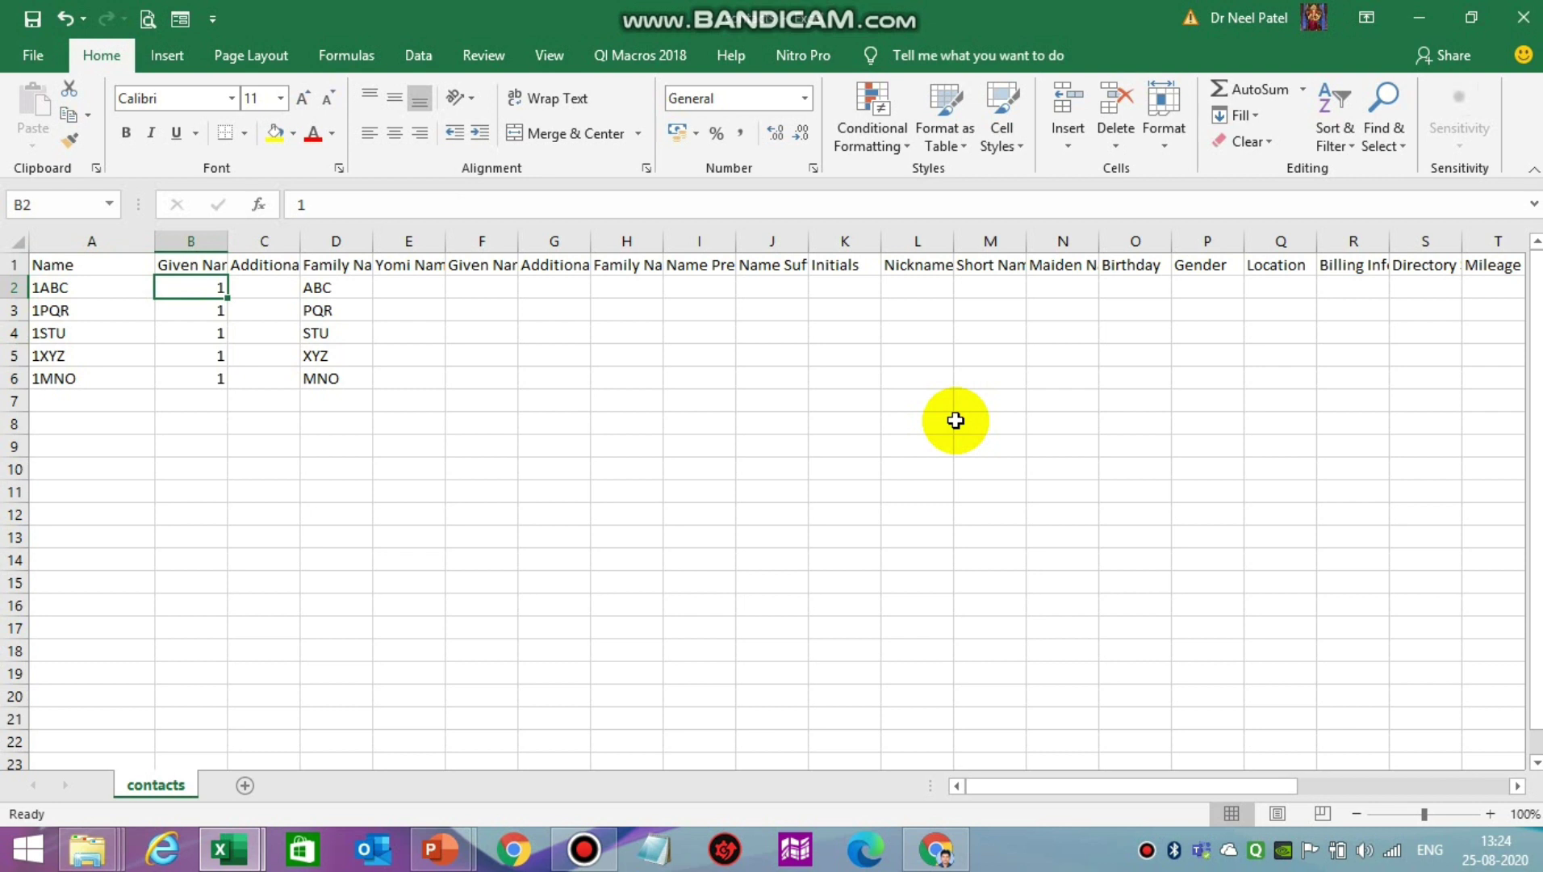
pyautogui.press('Left')
pyautogui.press('Right')
pyautogui.press('Left')
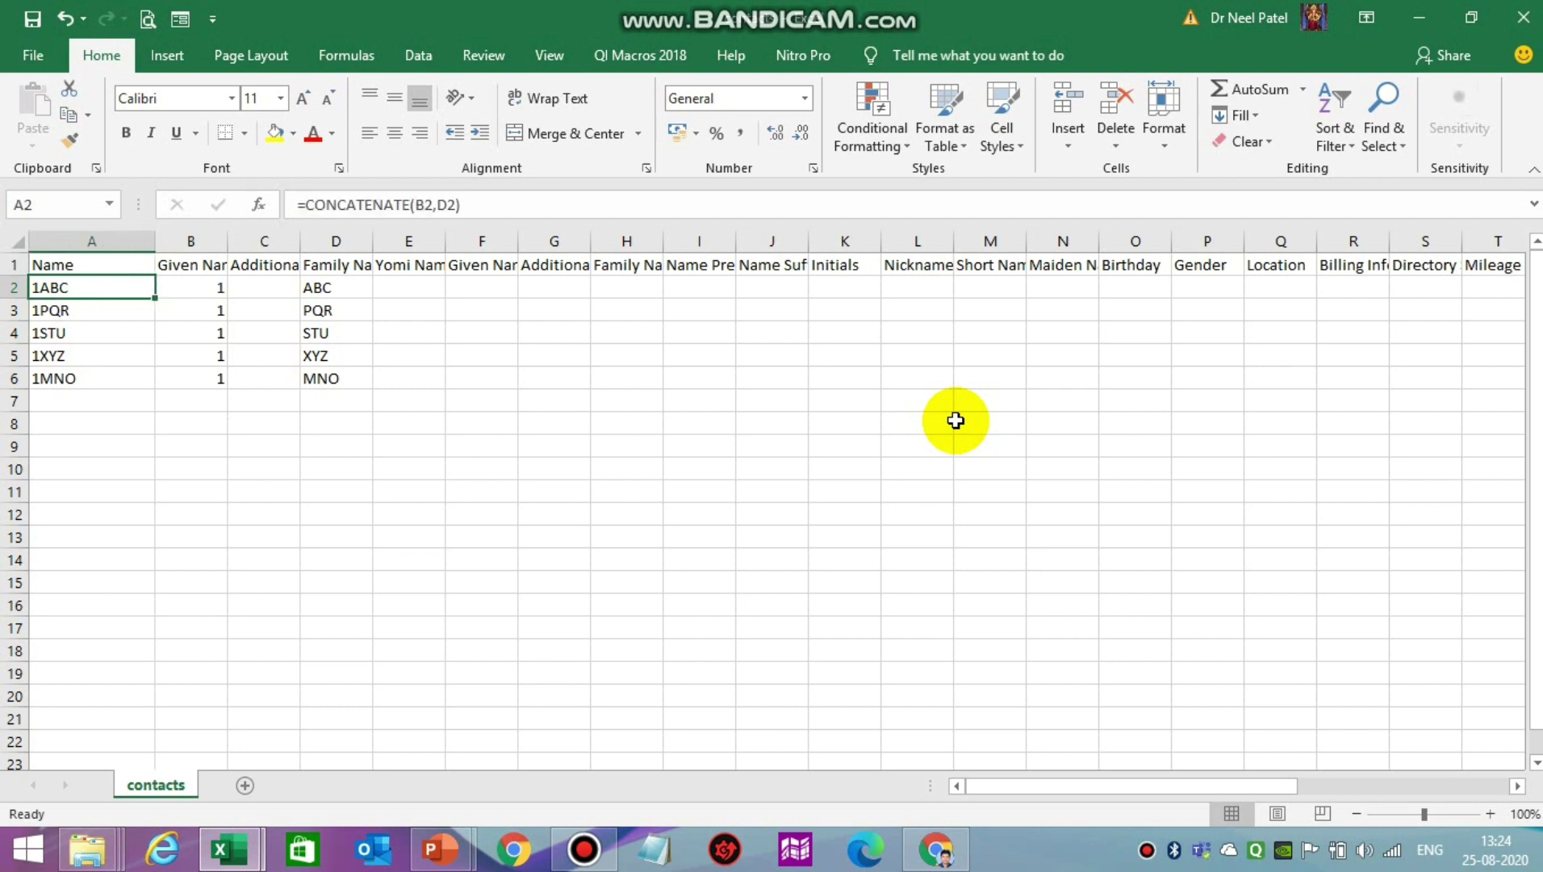
pyautogui.press('Right')
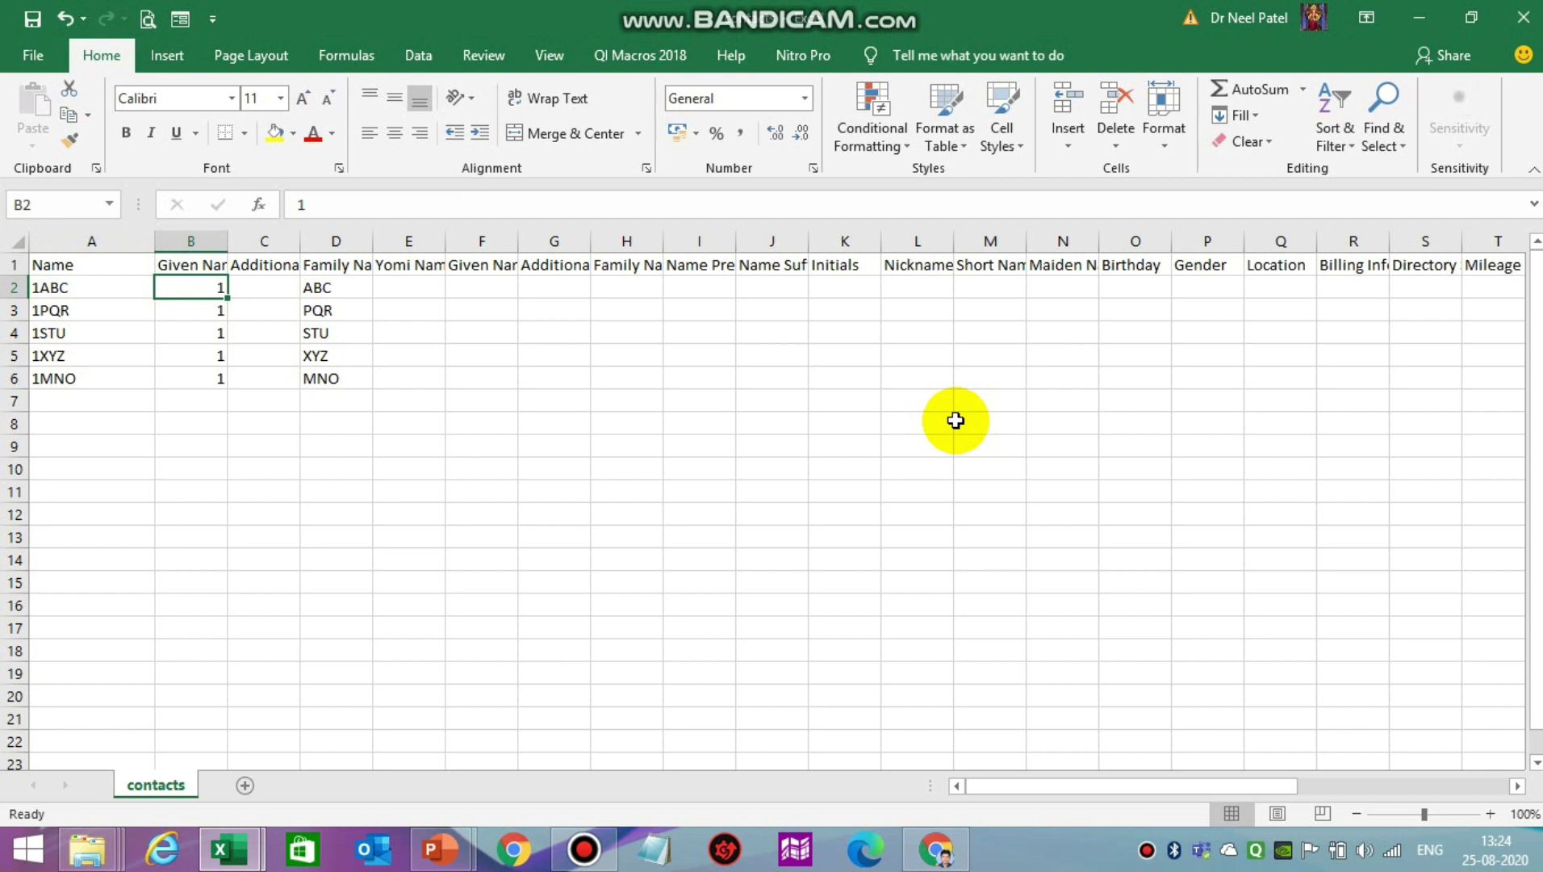
# Step: Save the contacts workbook, keeping the CSV (Comma delimited) format
pyautogui.hotkey('ctrl', 's')
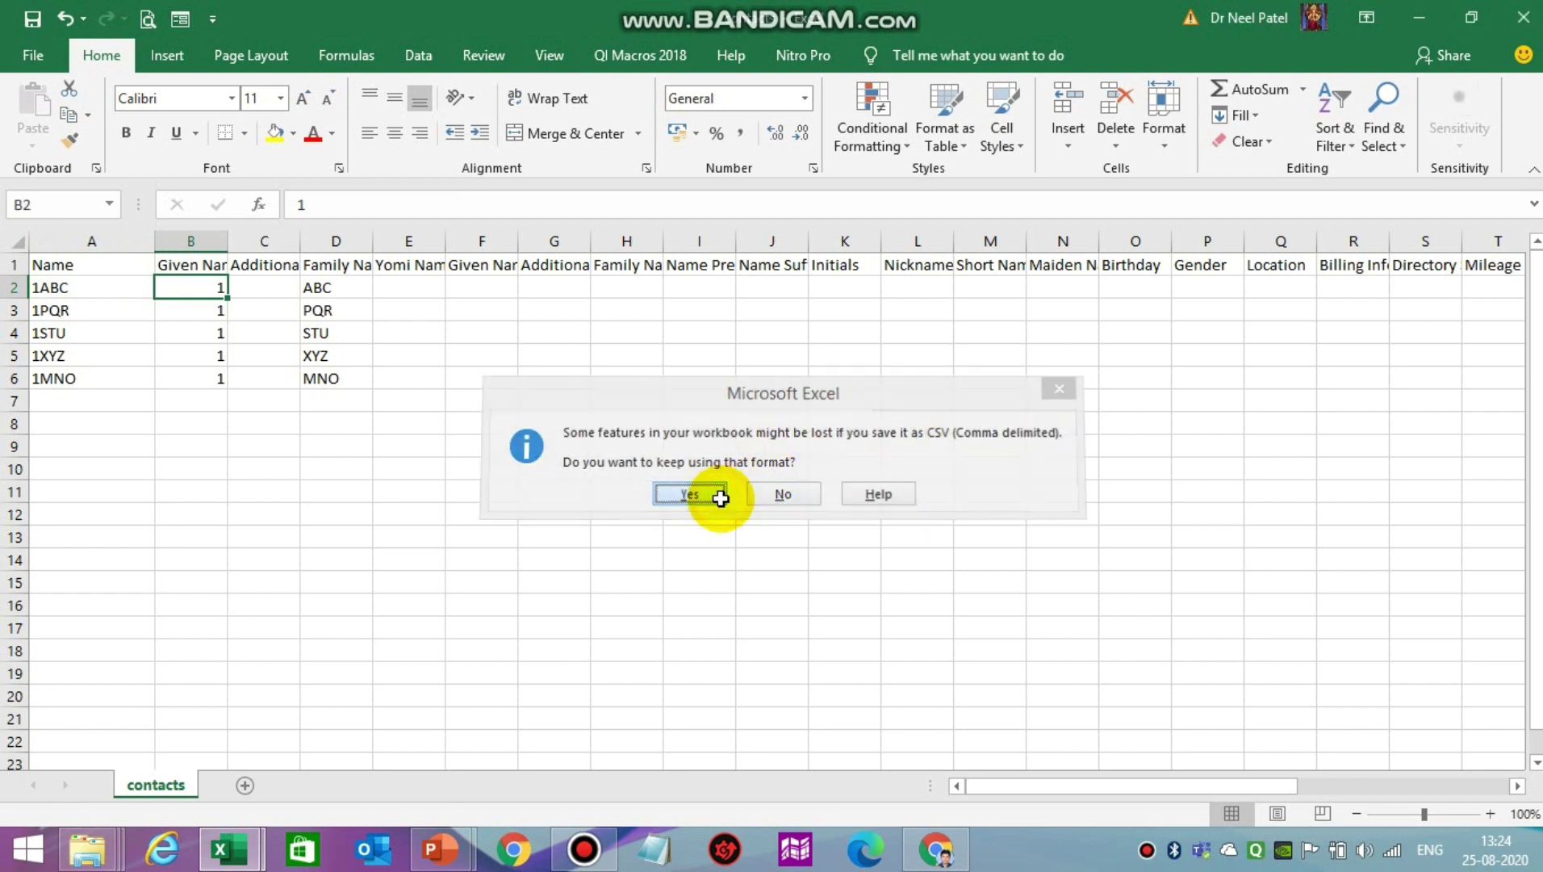
pyautogui.click(718, 494)
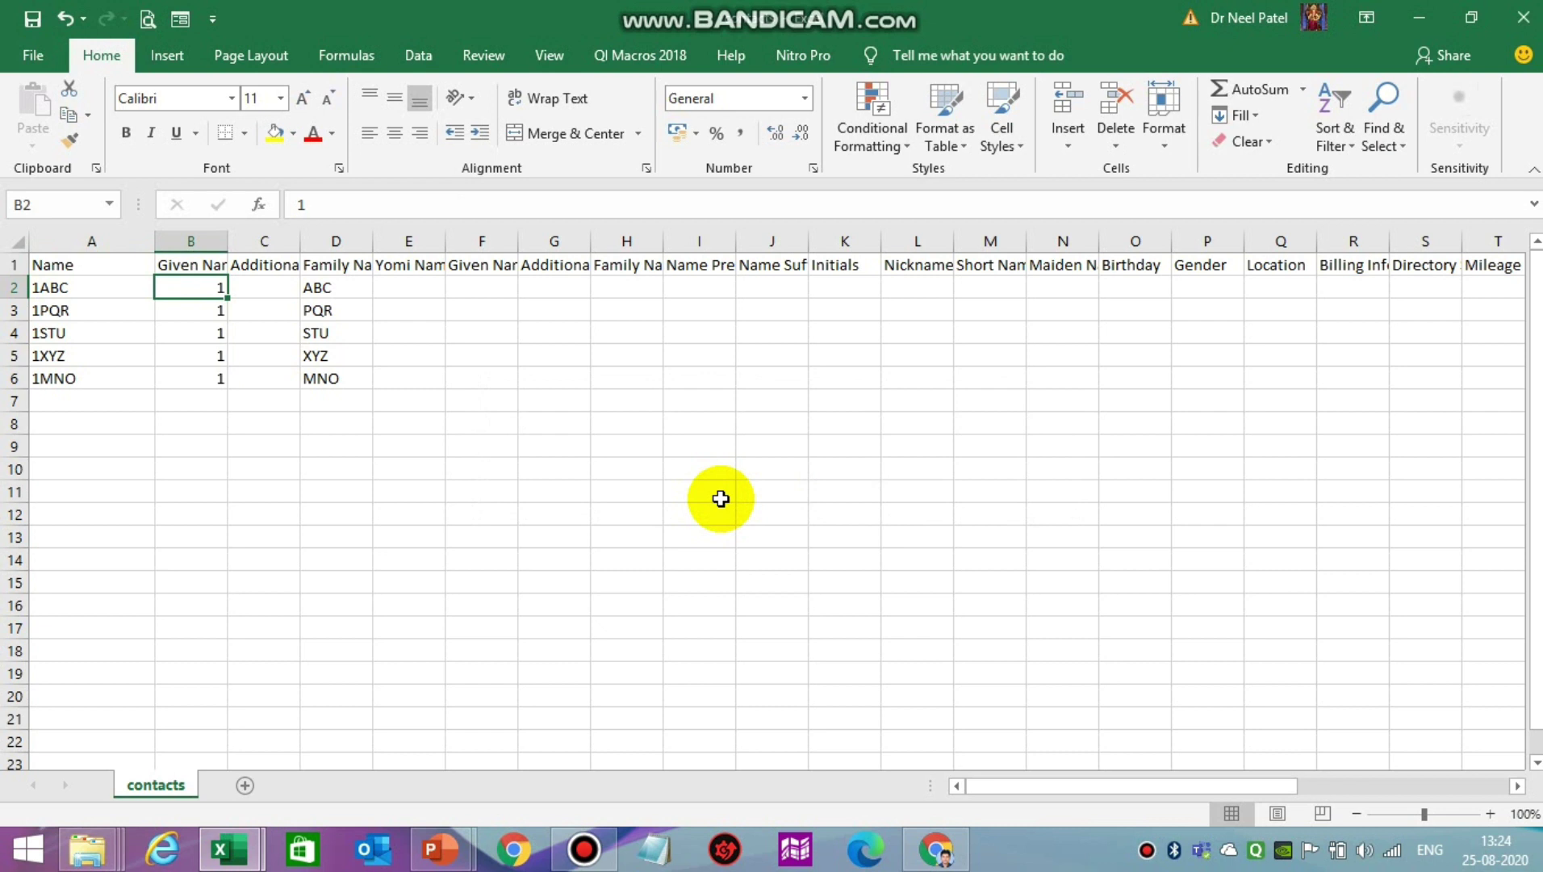
# Step: Switch to Google Contacts in the browser and create a label named FDP
pyautogui.click(936, 848)
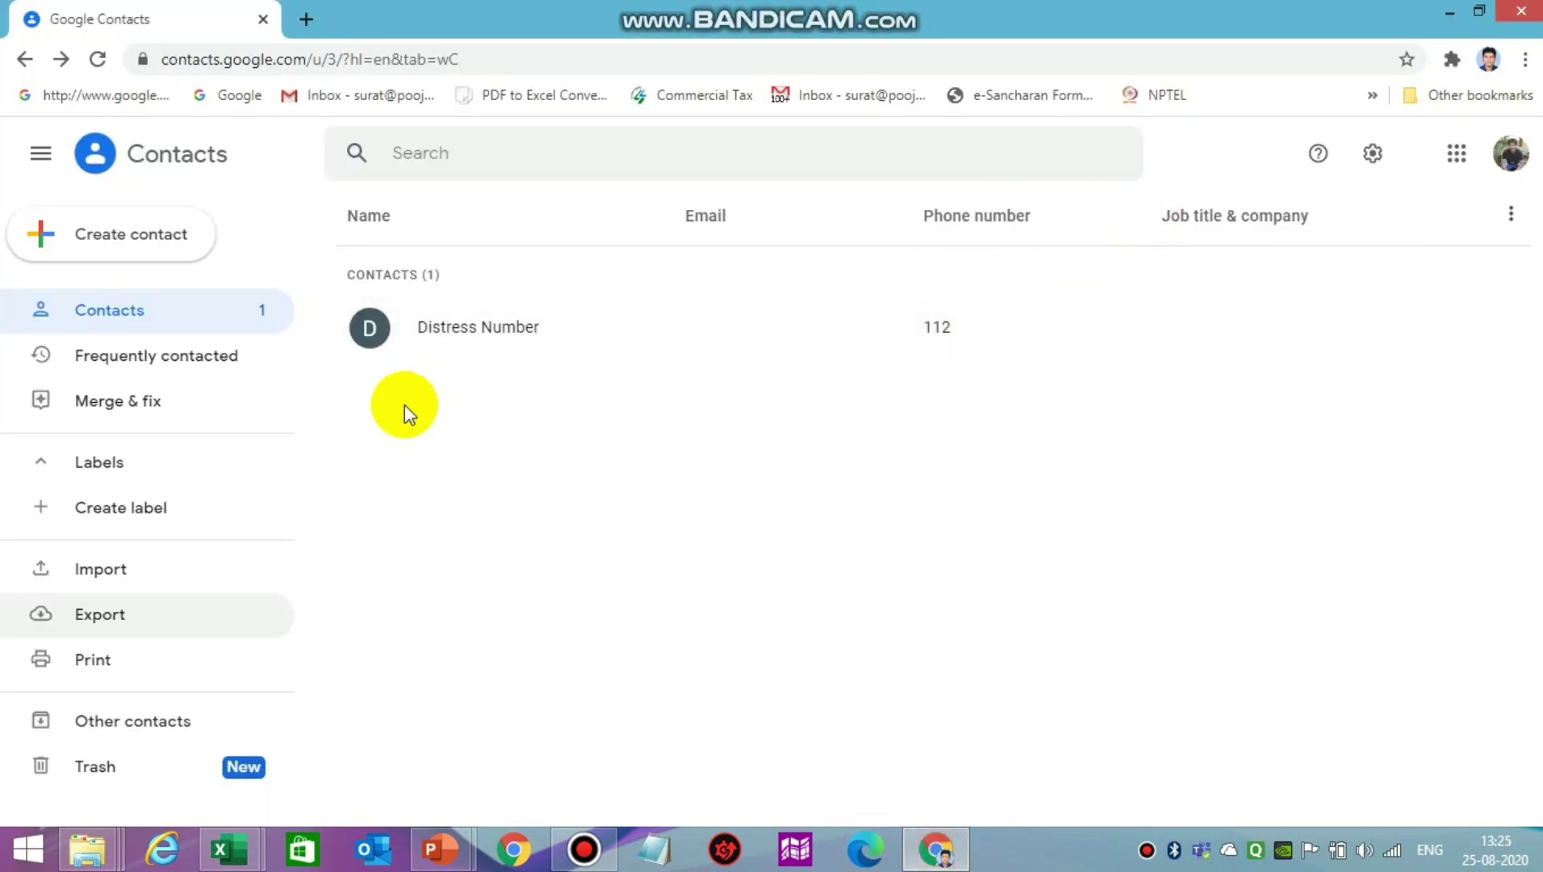
pyautogui.click(95, 508)
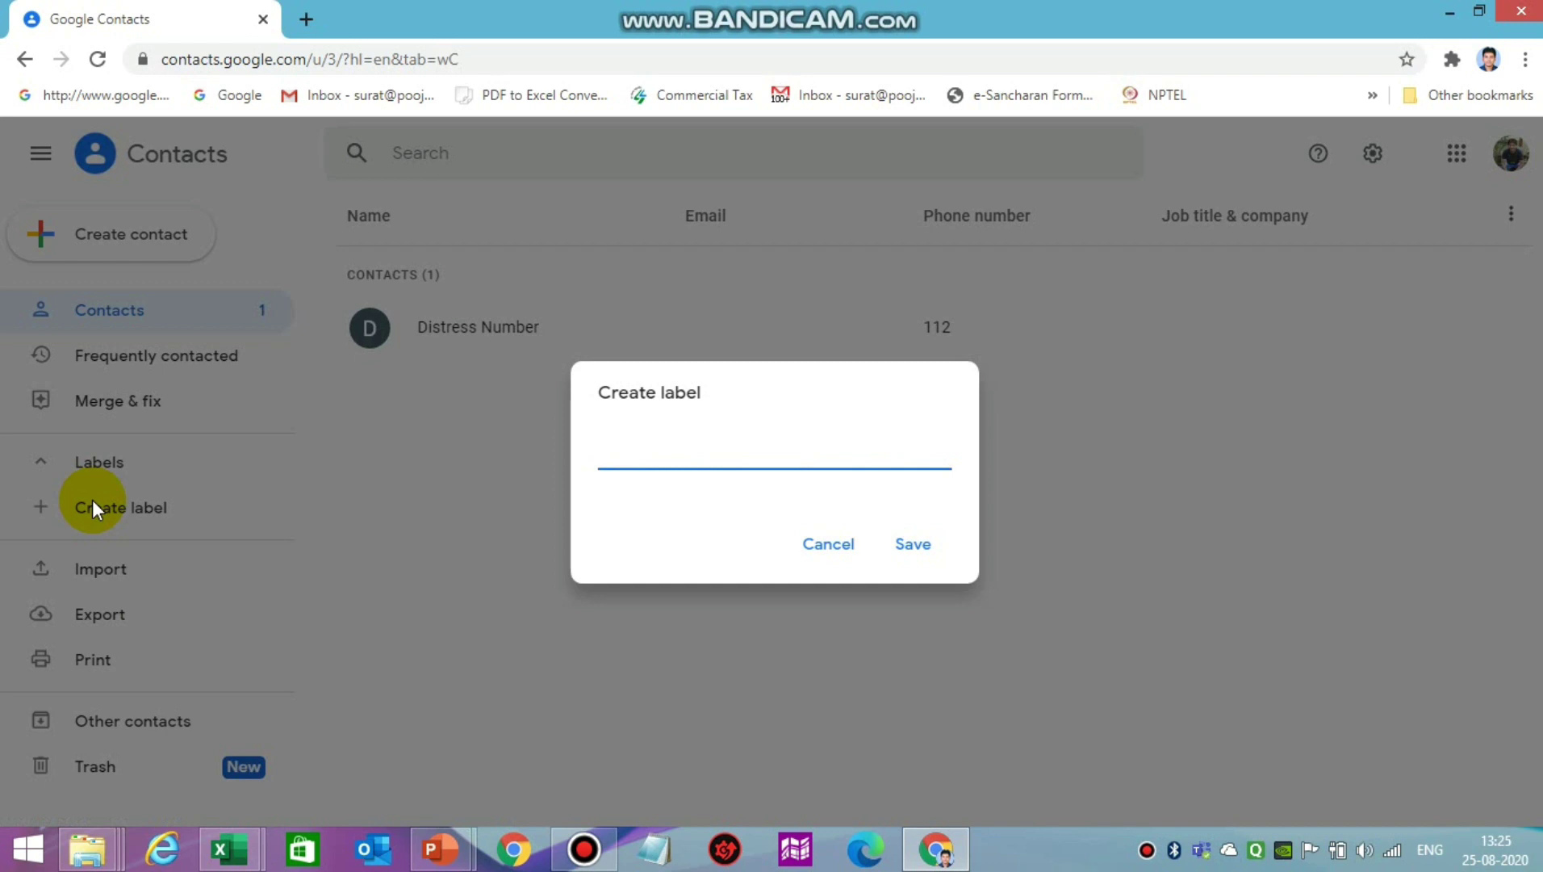
pyautogui.write('FDP')
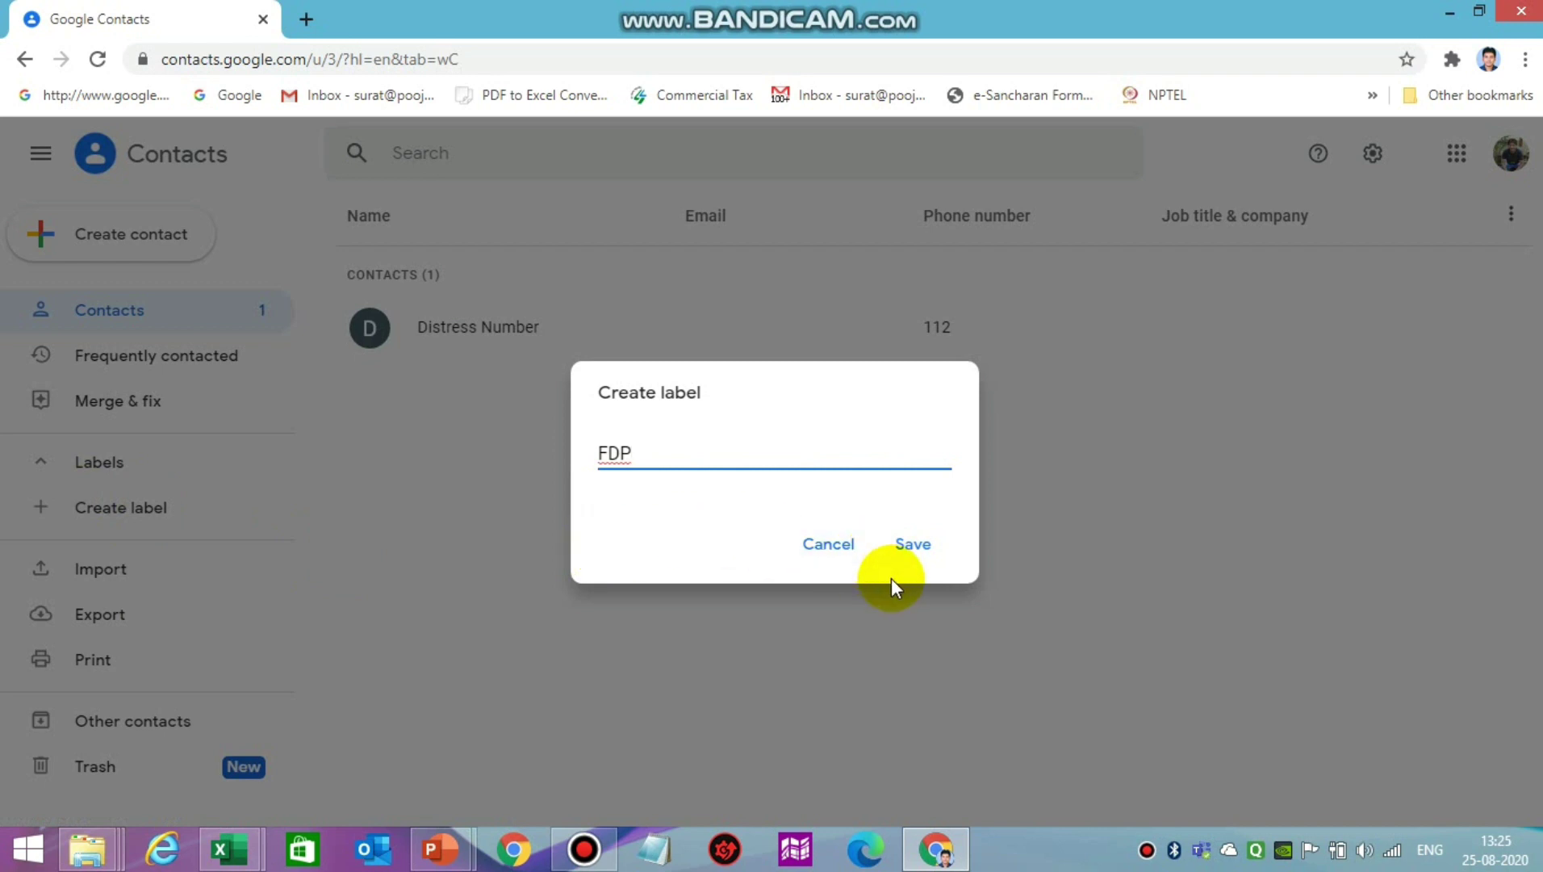
pyautogui.click(917, 554)
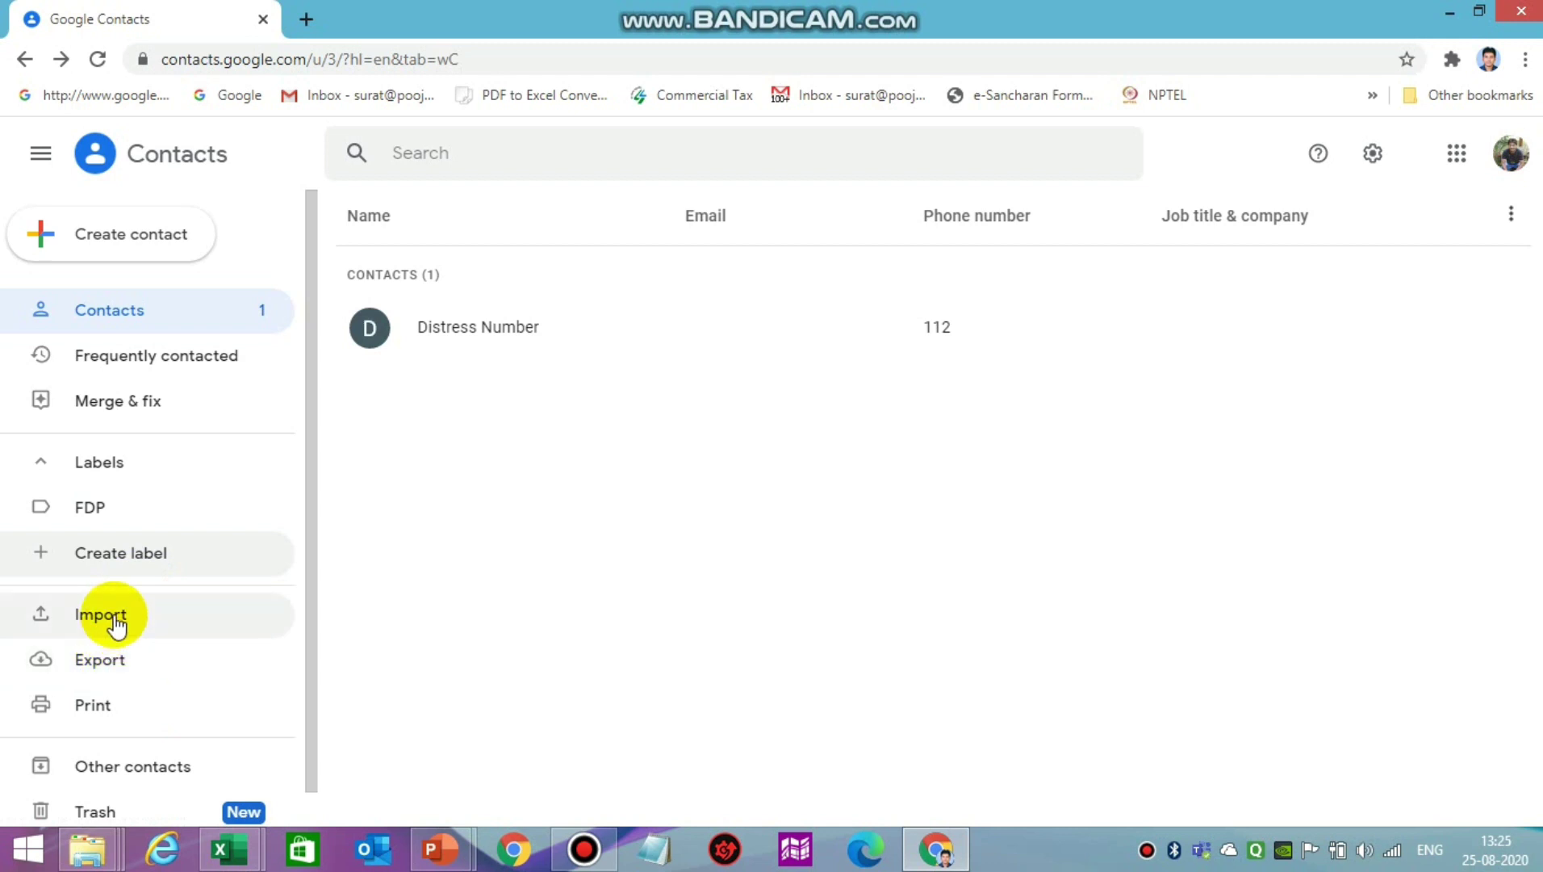
# Step: Import contacts.csv from the Downloads folder into Google Contacts with the FDP label assigned
pyautogui.click(115, 622)
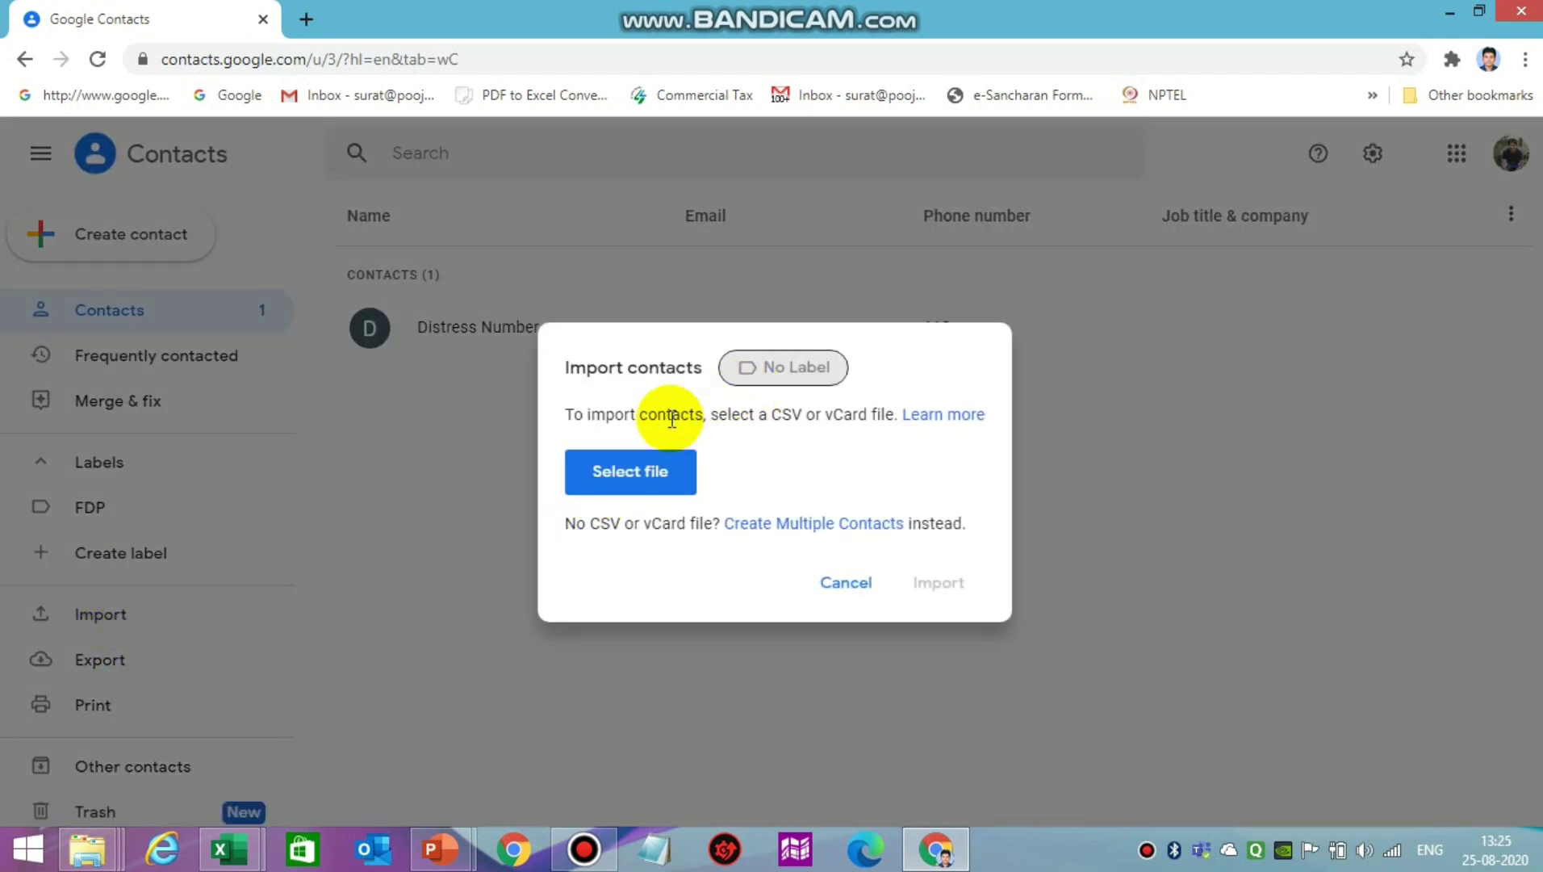
pyautogui.click(780, 365)
pyautogui.click(783, 426)
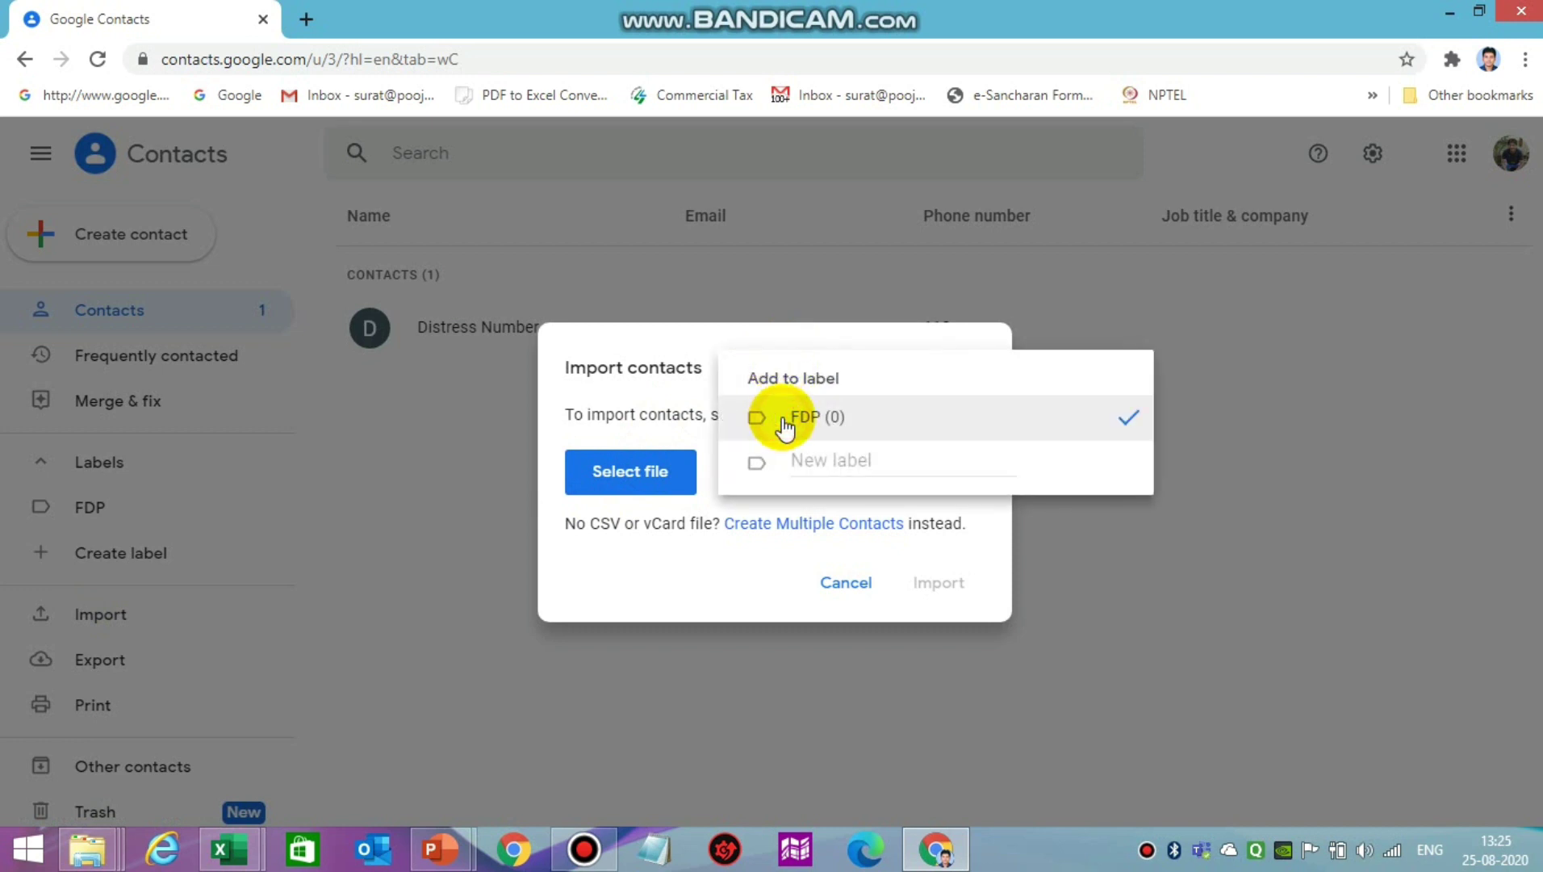
pyautogui.click(644, 416)
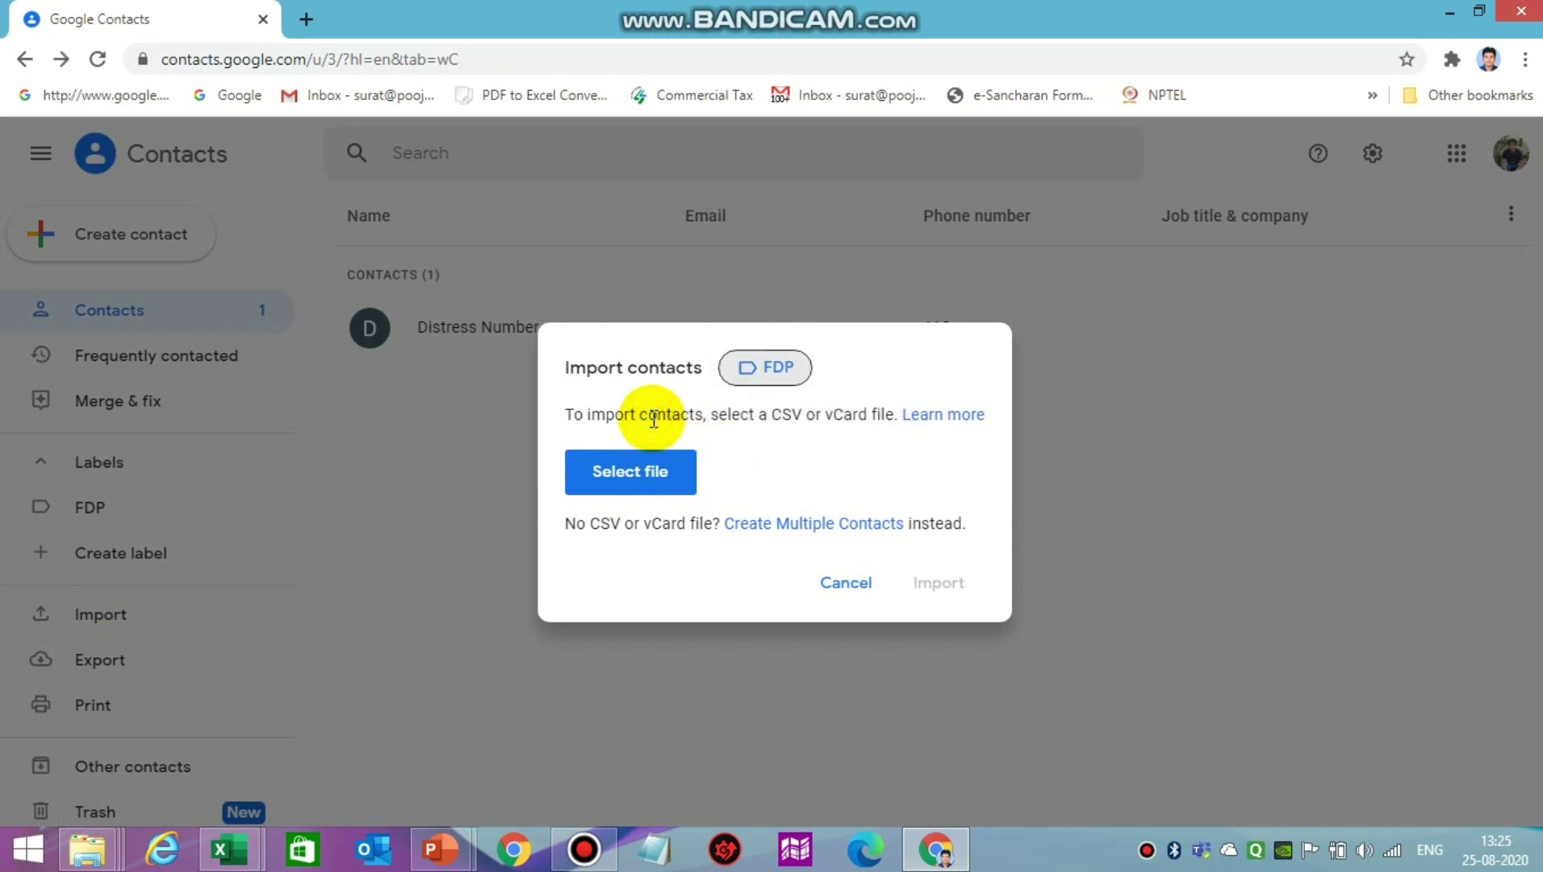
pyautogui.click(646, 482)
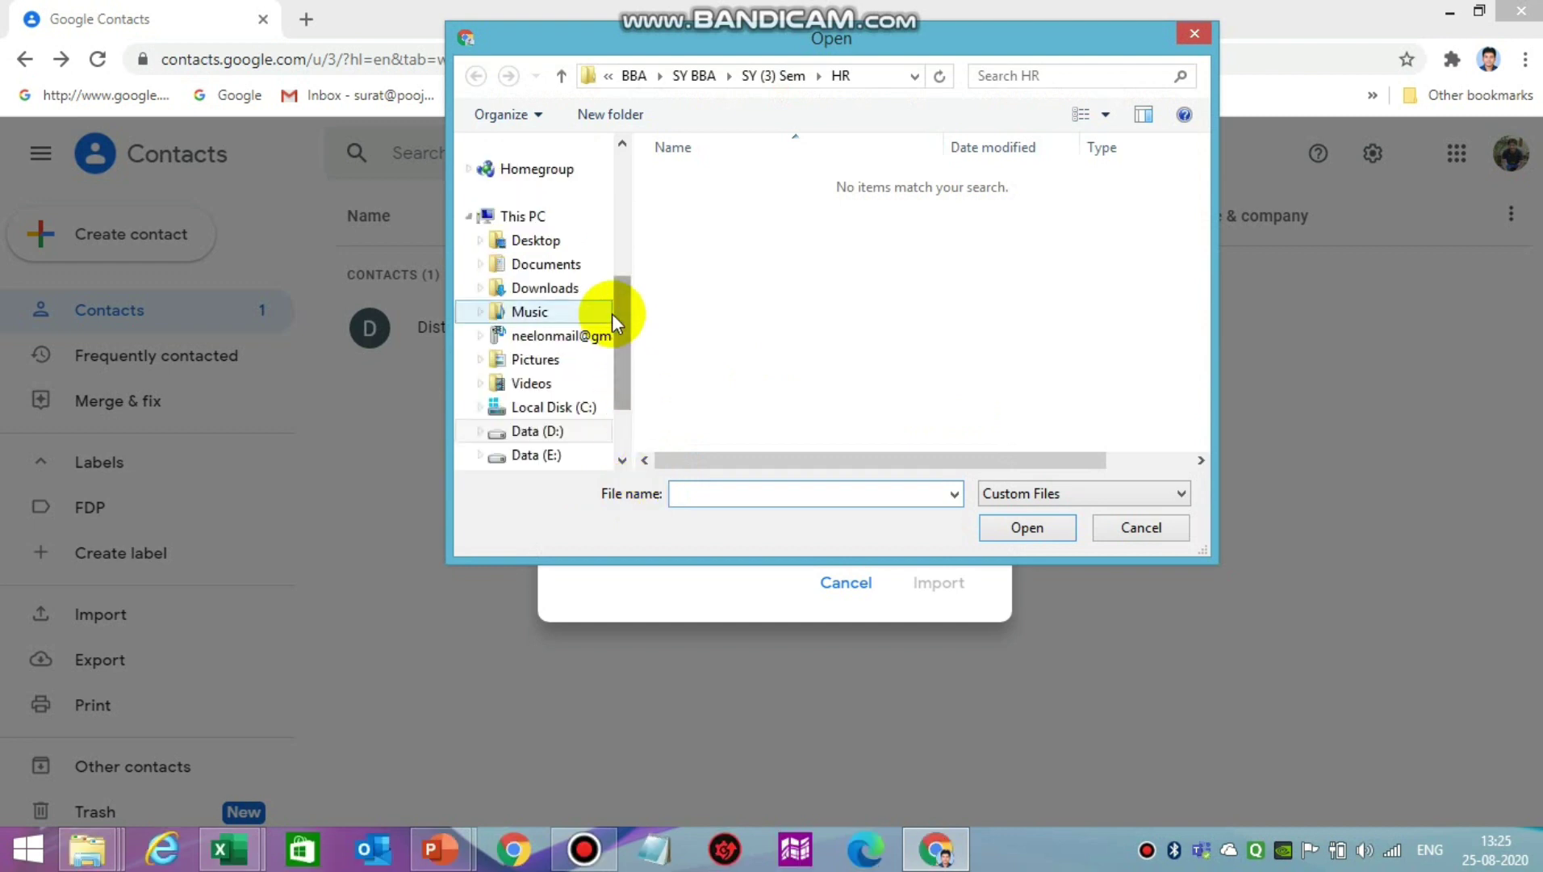
pyautogui.click(554, 292)
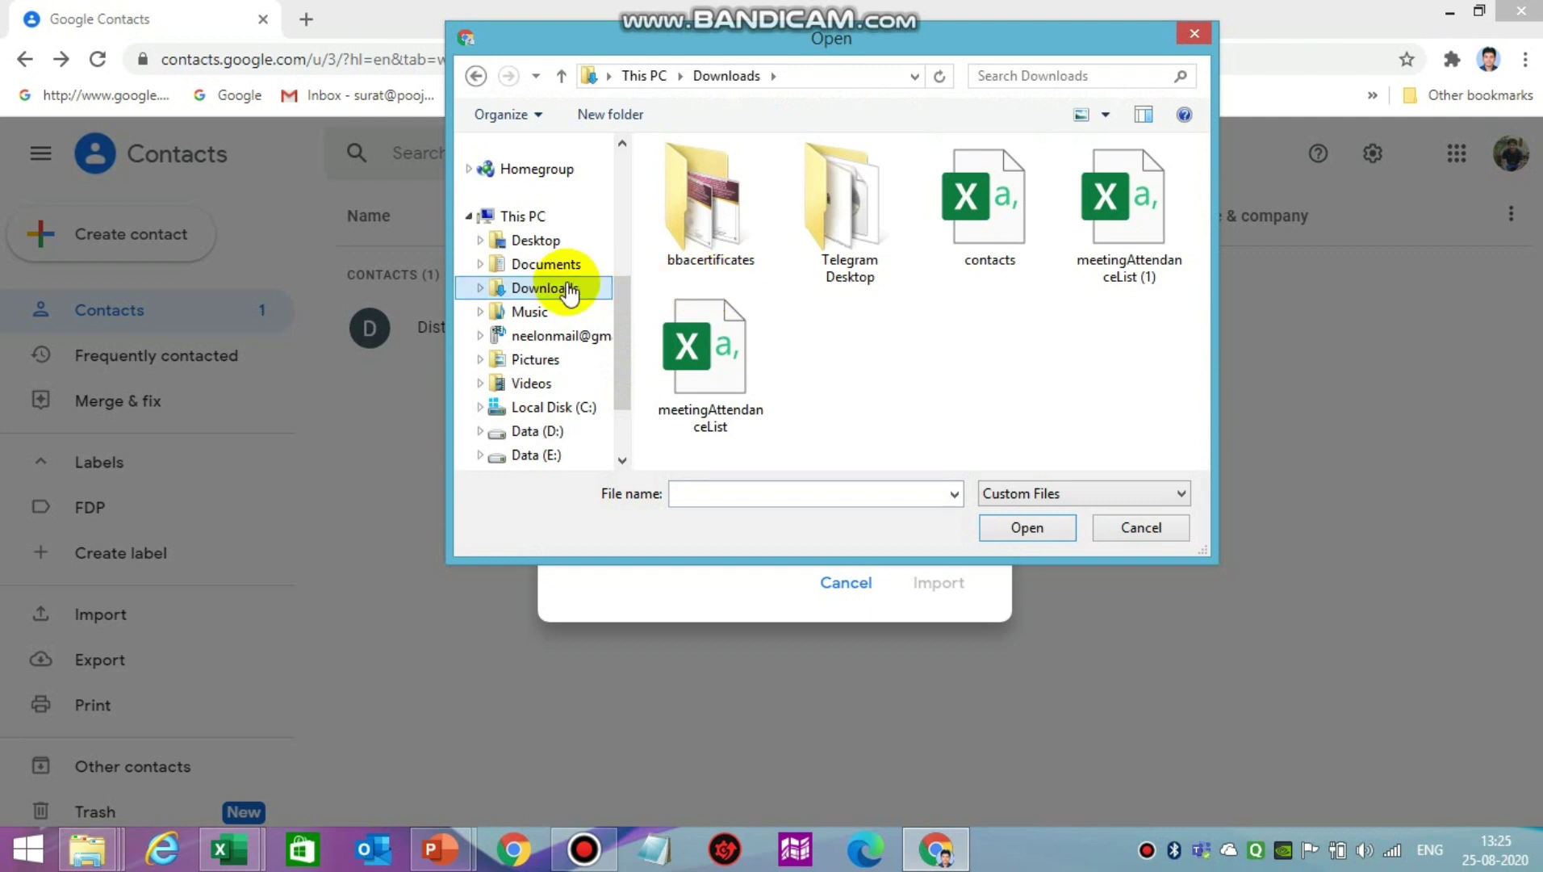
pyautogui.doubleClick(1006, 218)
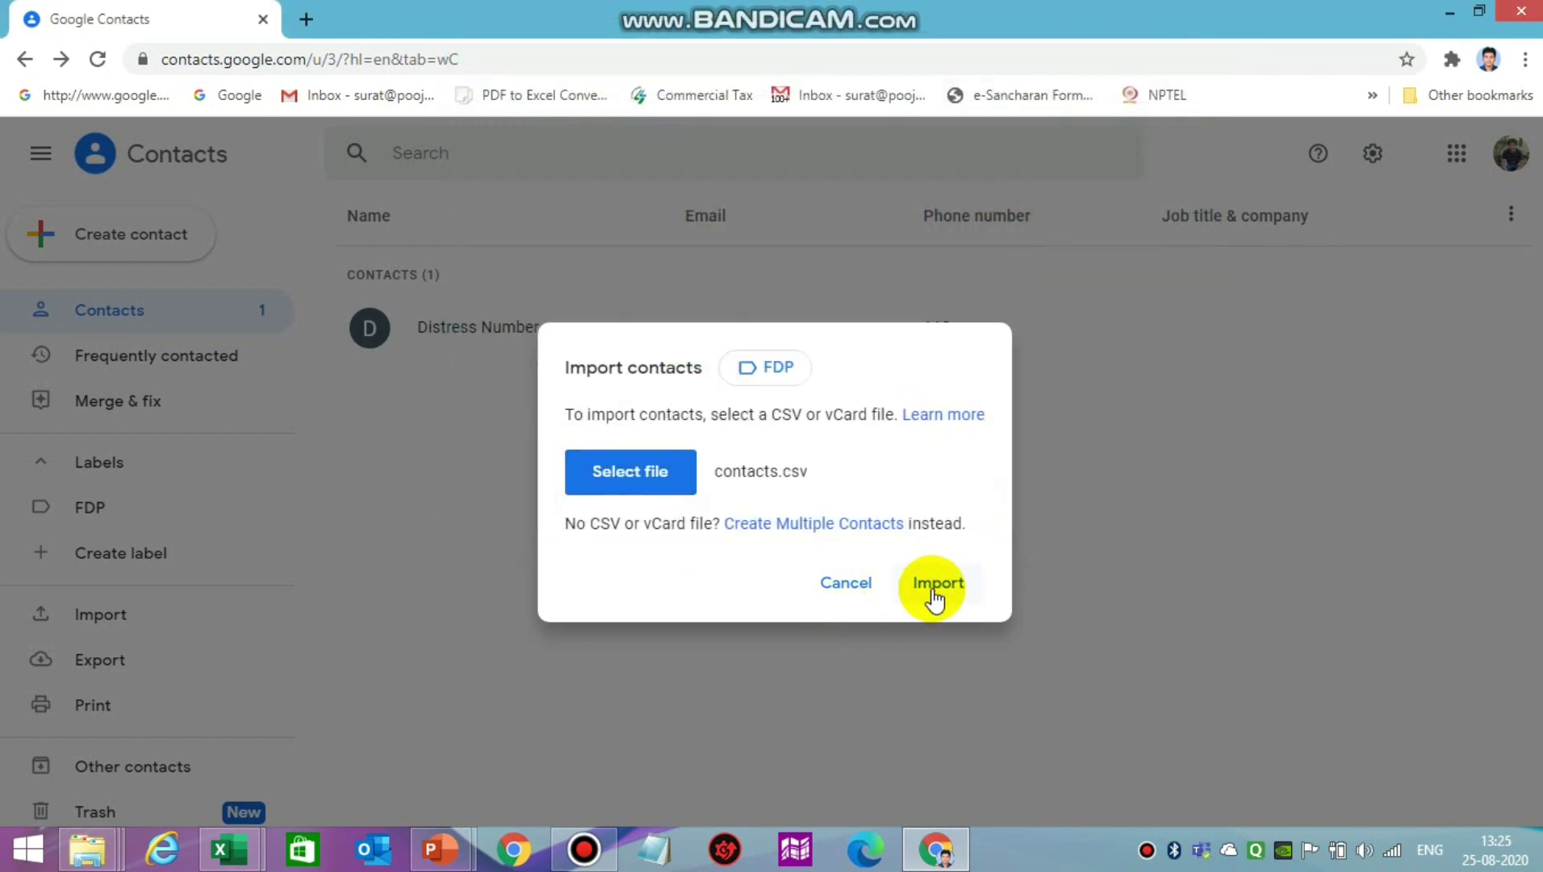
pyautogui.click(935, 597)
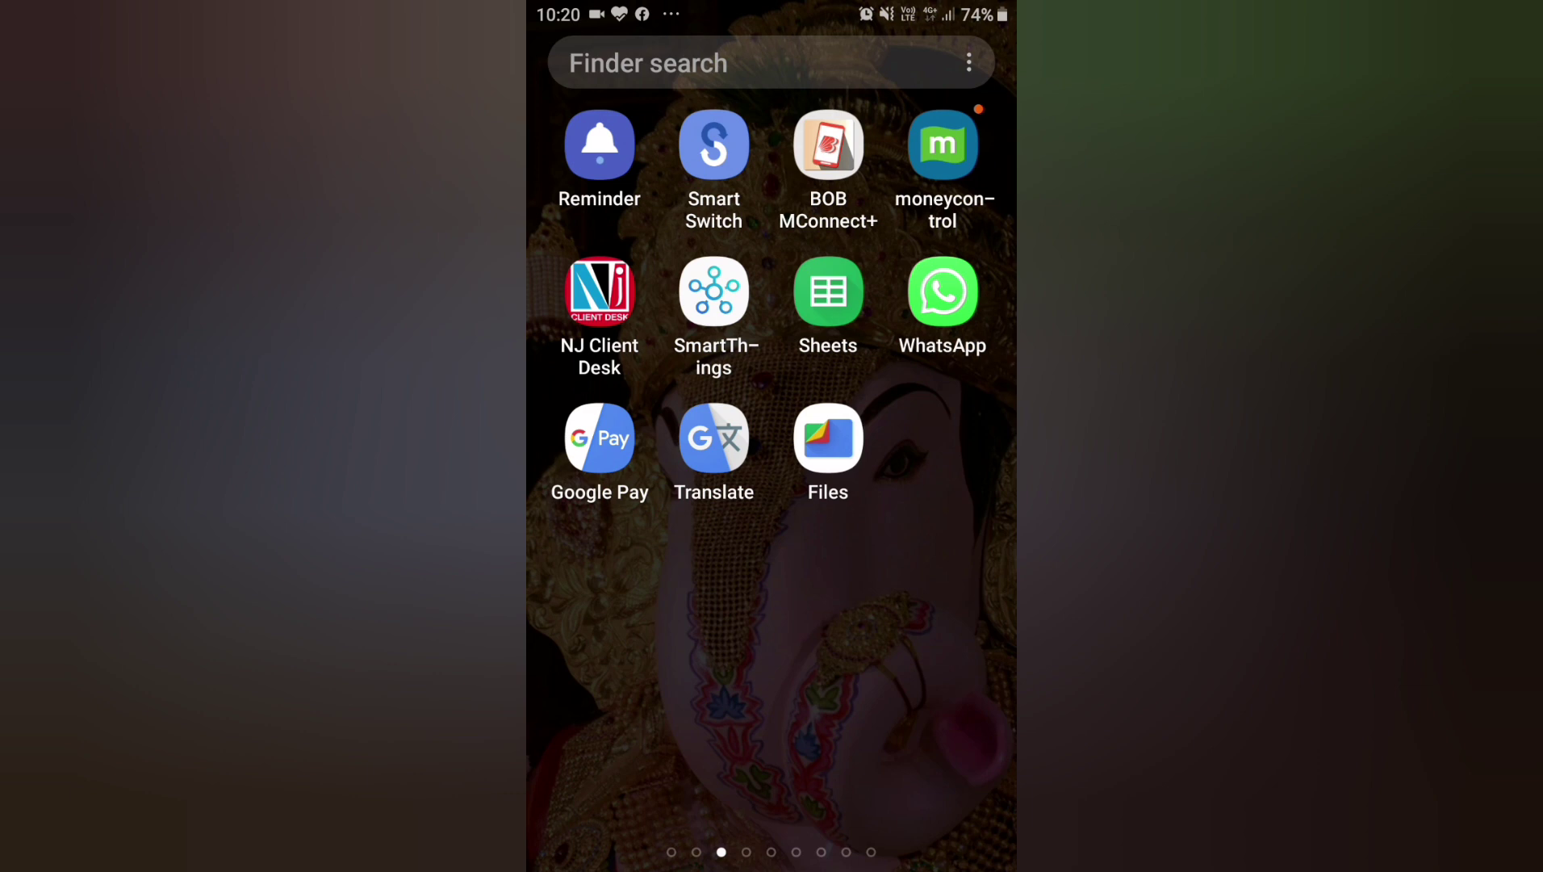
# Step: Start a new group in WhatsApp on the phone with 1 ABC, 1 MNO, 1 PQR without a status, 1 STU and 1 XYZ, proceeding to the subject
pyautogui.click(942, 291)
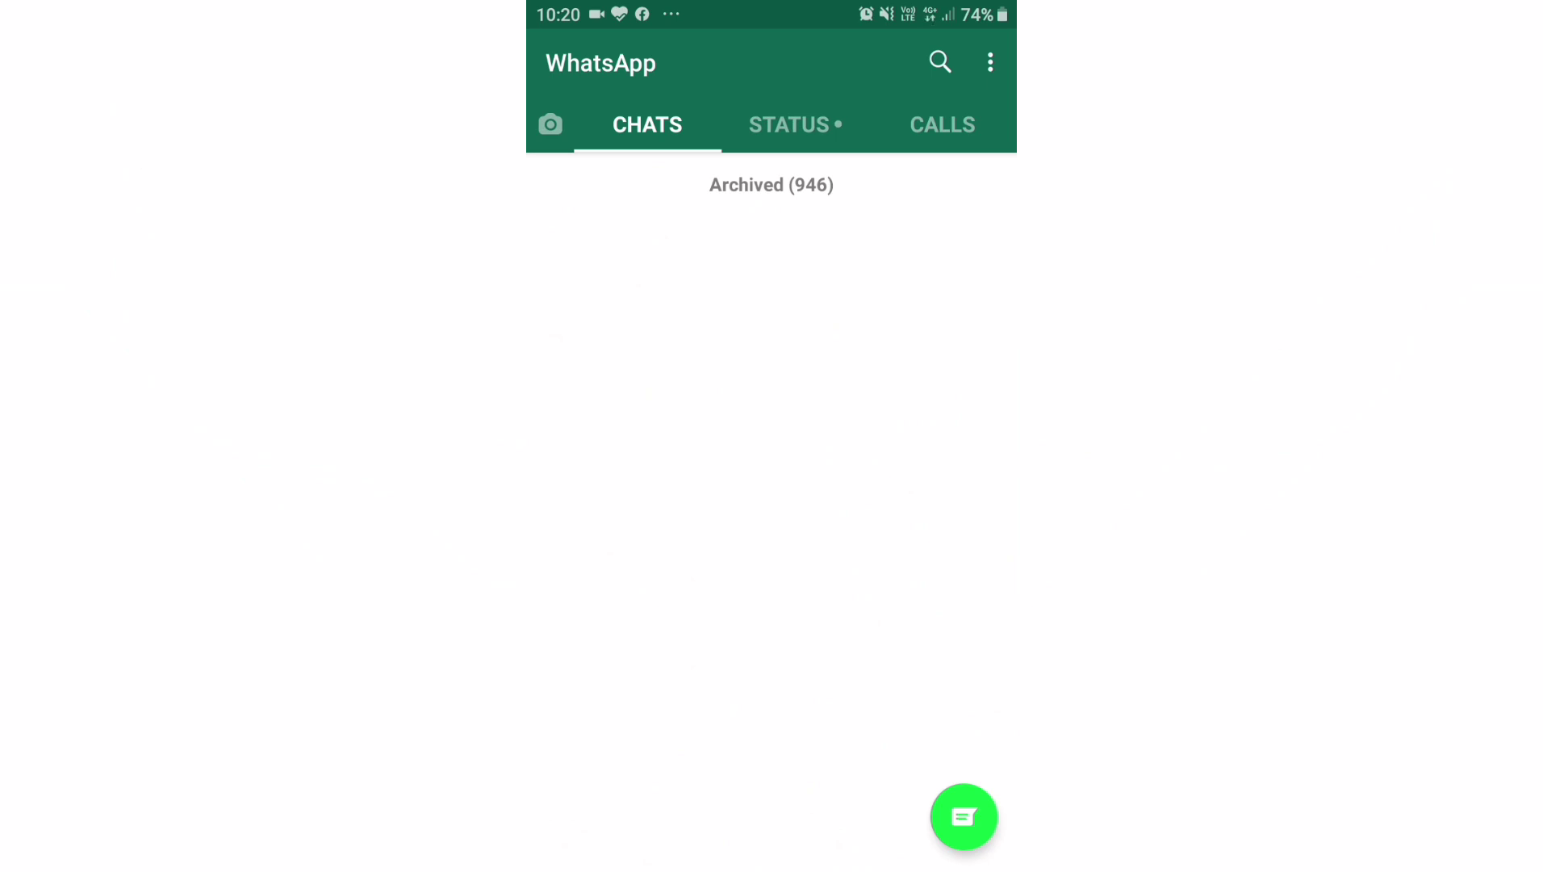
pyautogui.click(991, 62)
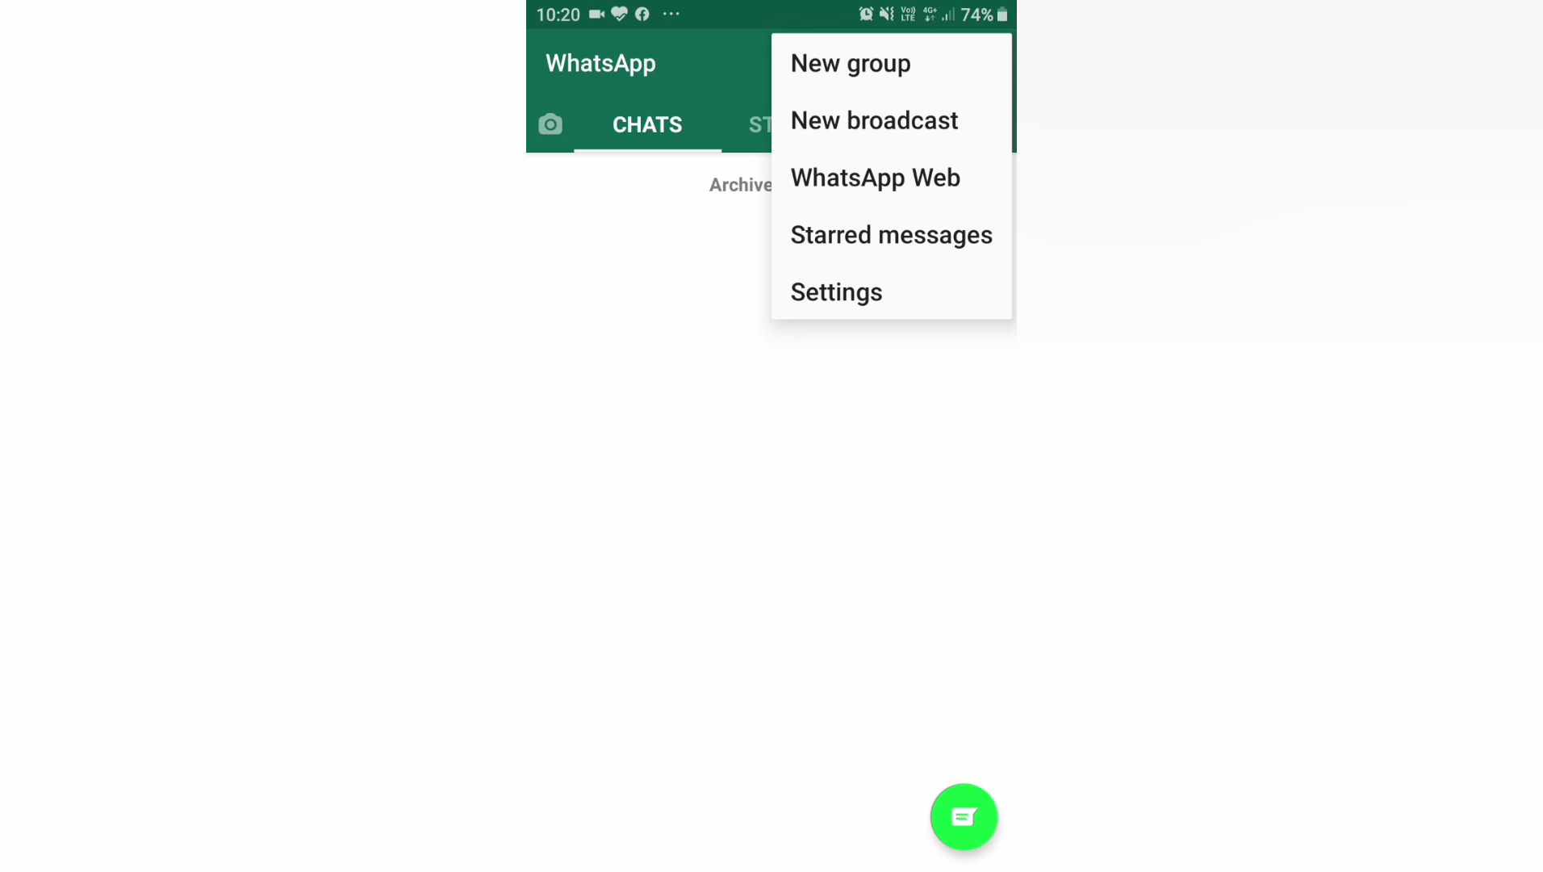
pyautogui.click(851, 63)
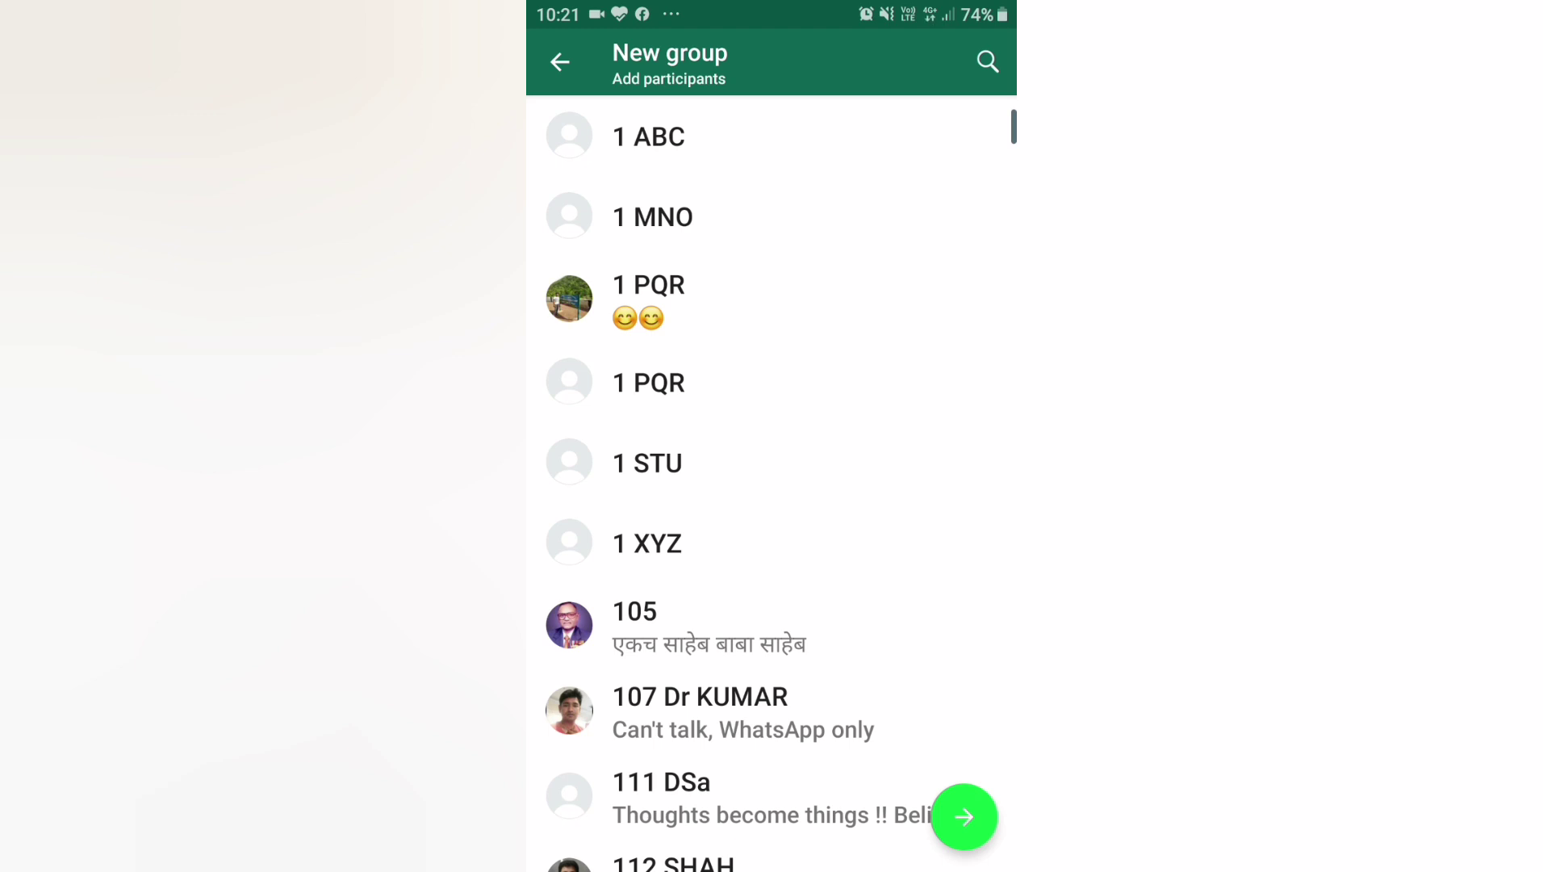
pyautogui.click(648, 137)
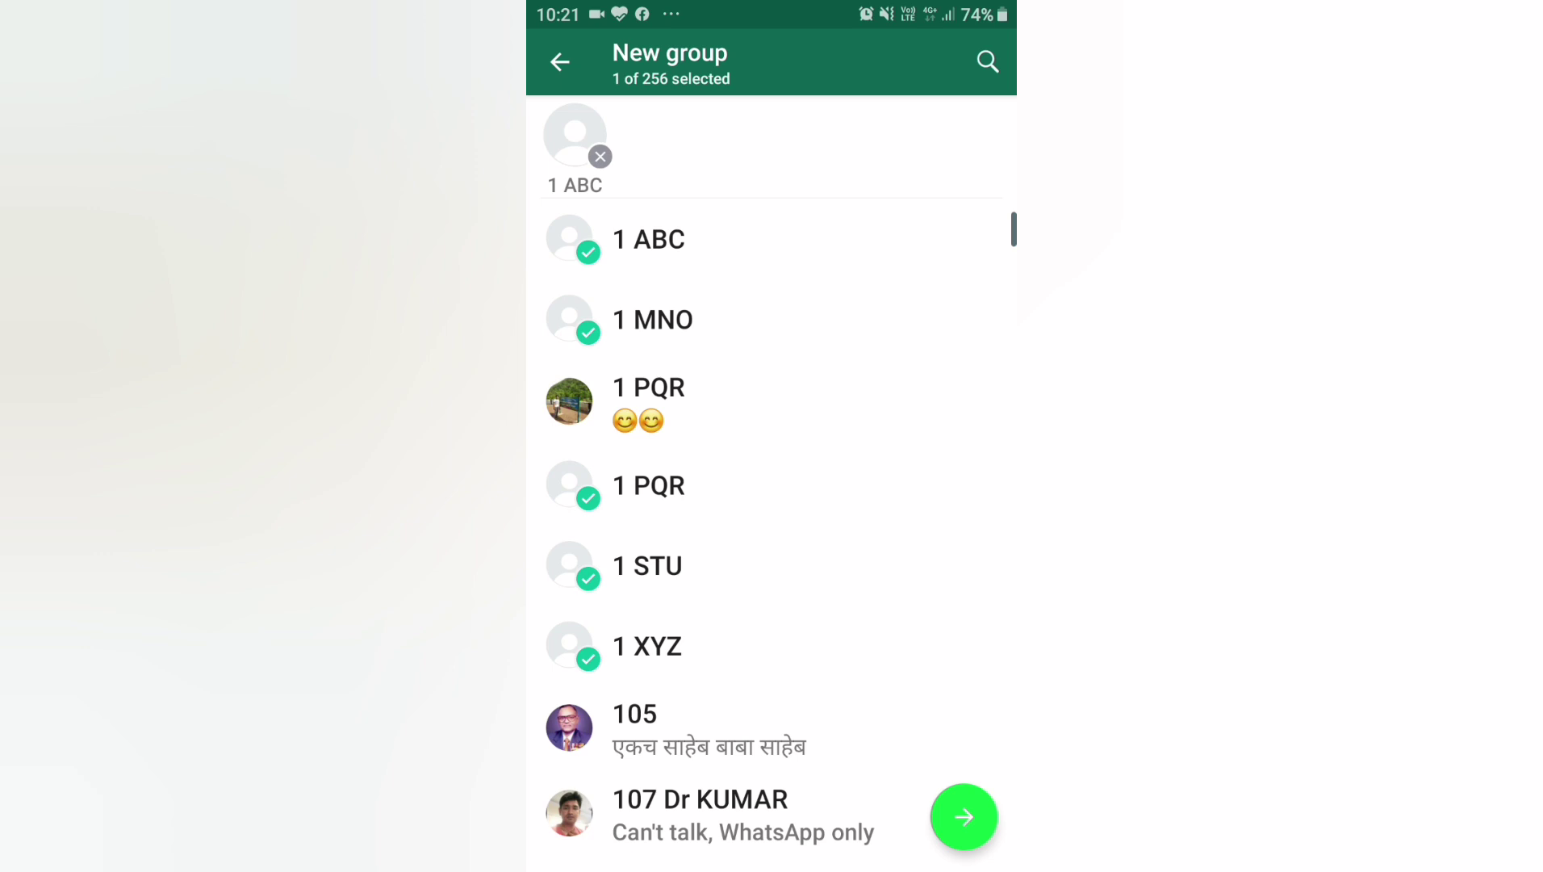
pyautogui.click(964, 817)
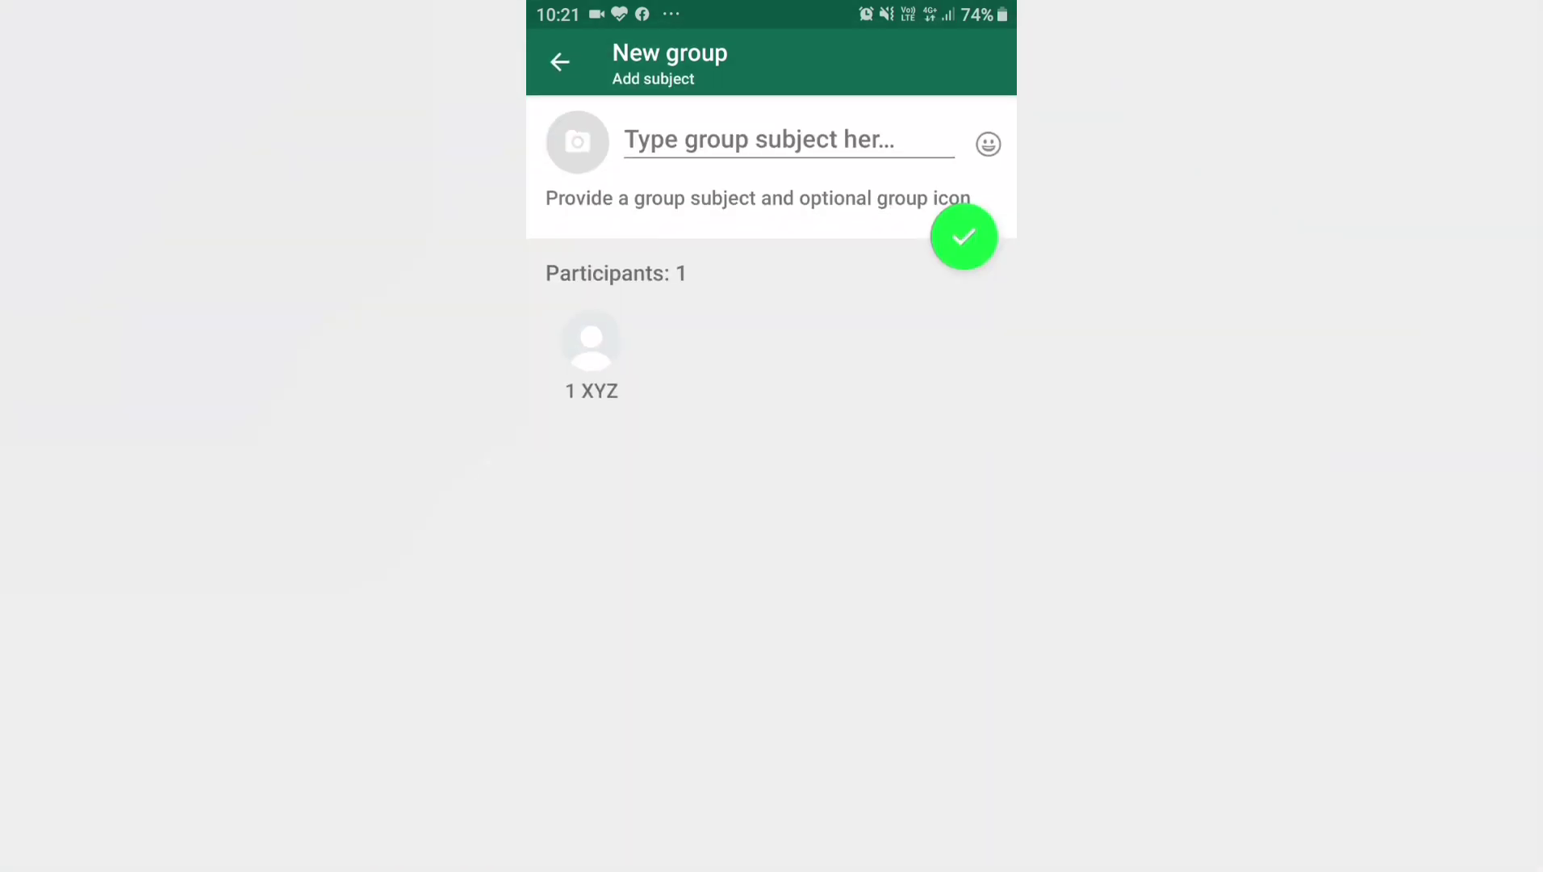